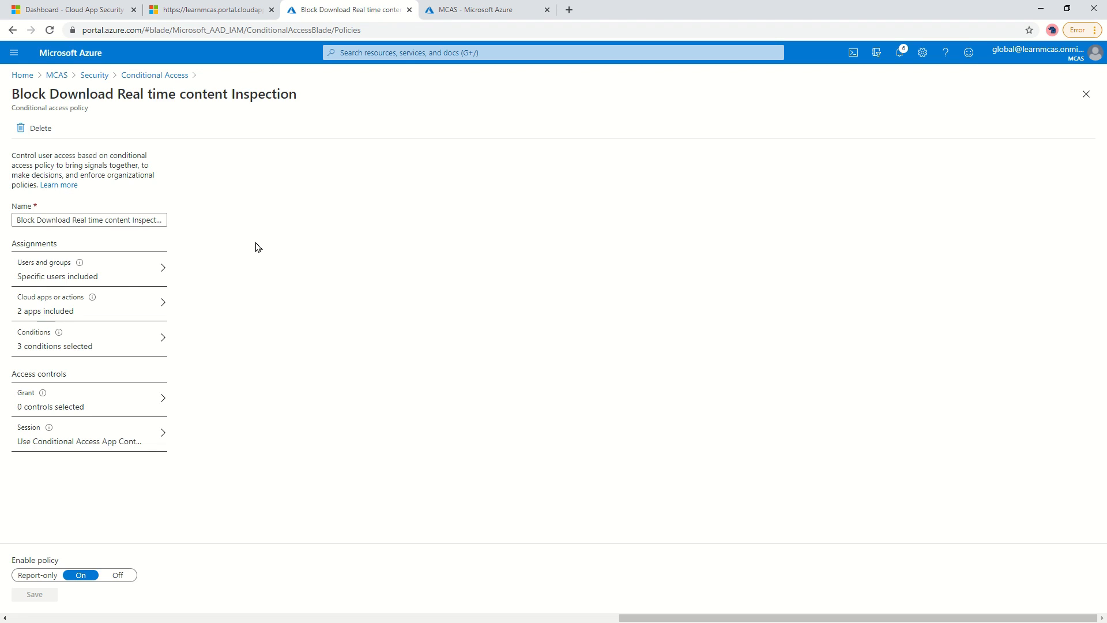
Review the policy's included users and covered cloud apps.
{"action": "left_click", "coordinate": [124, 271]}
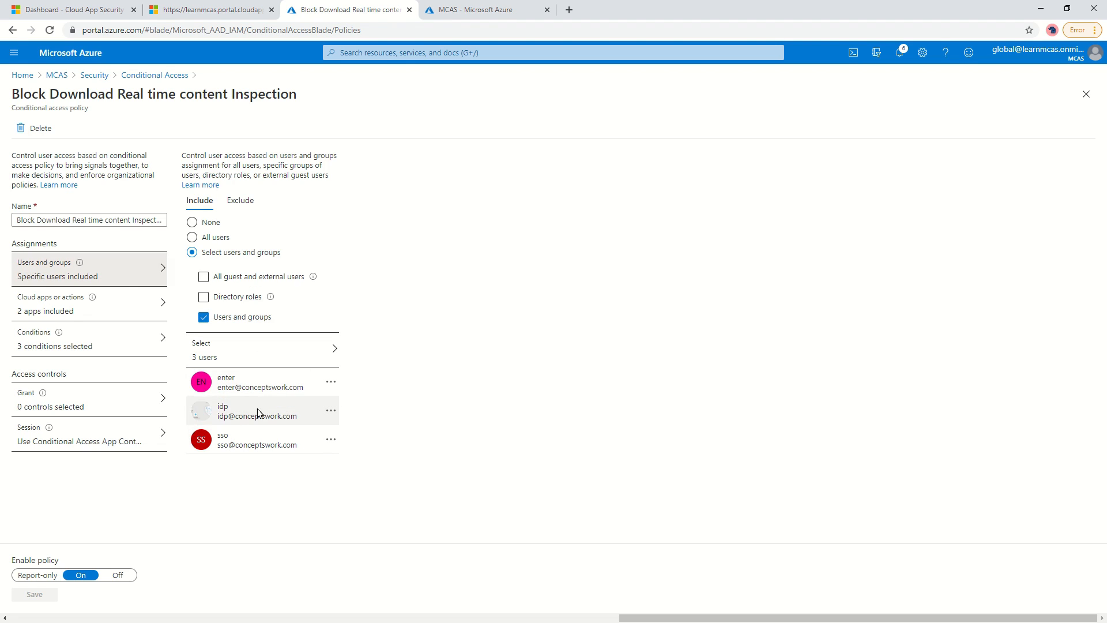
{"action": "left_click", "coordinate": [63, 313]}
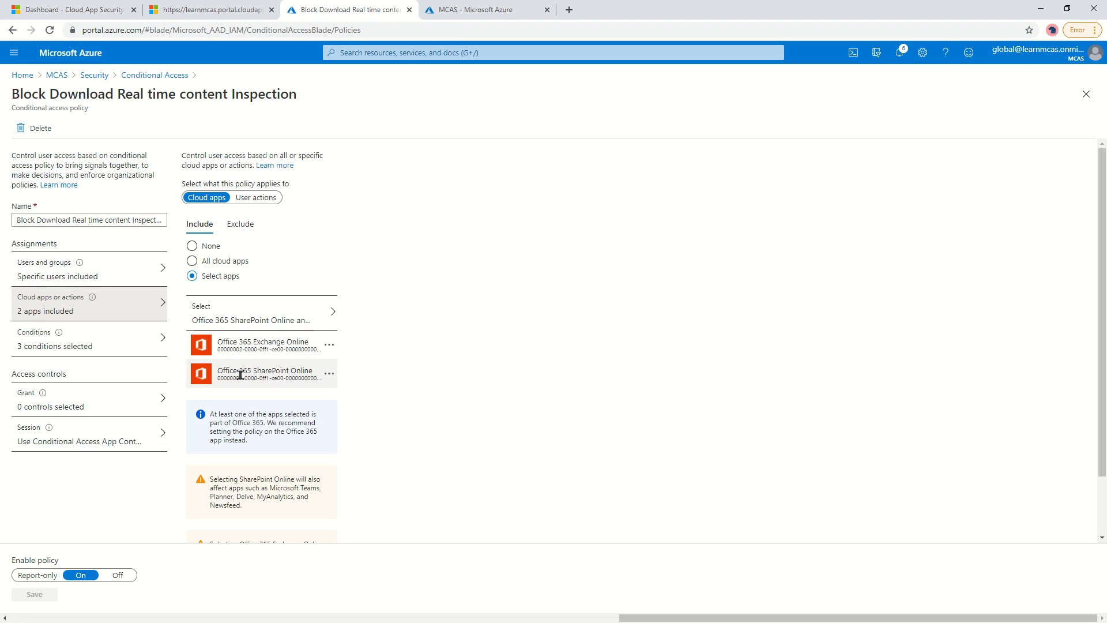
{"action": "left_click", "coordinate": [86, 276]}
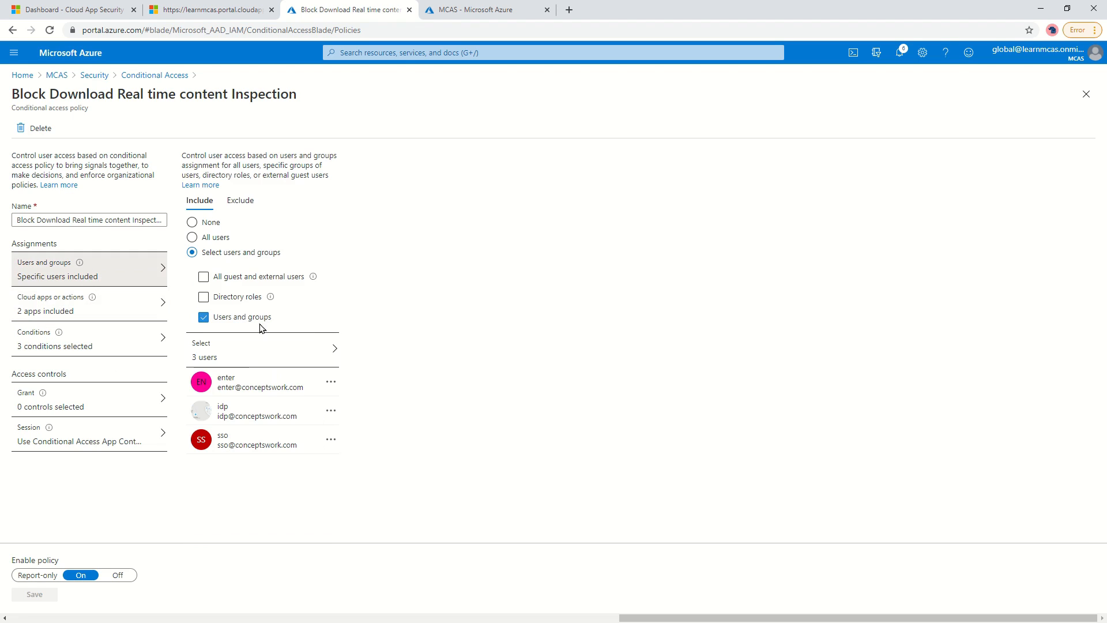
{"action": "left_click", "coordinate": [84, 311]}
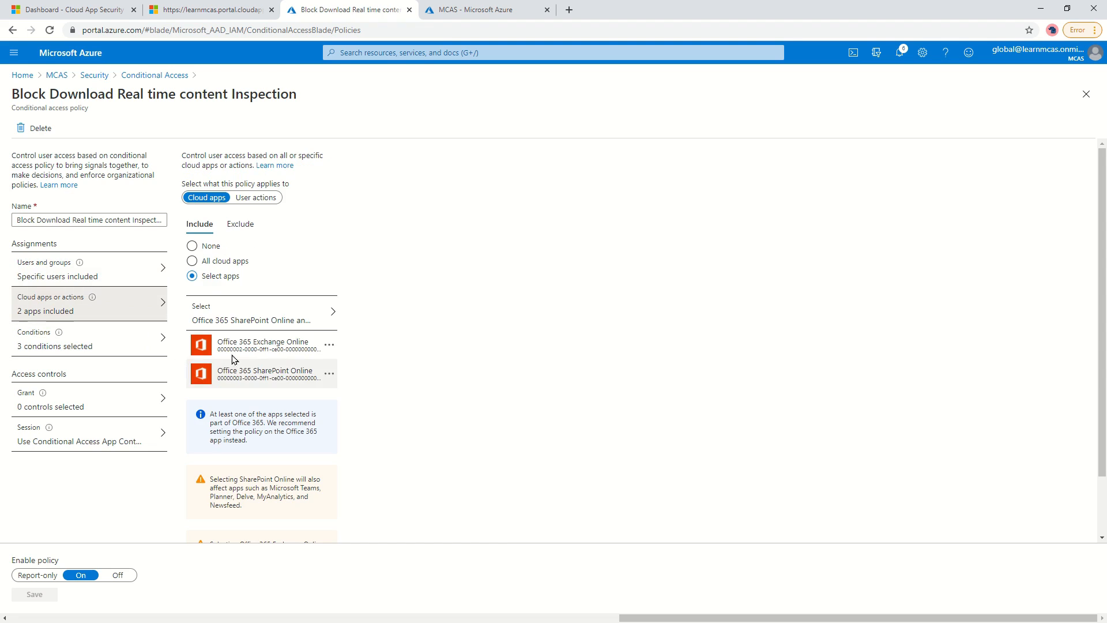
Check the client apps and excluded device state conditions, then the Conditional Access App Control session setting.
{"action": "left_click", "coordinate": [95, 348]}
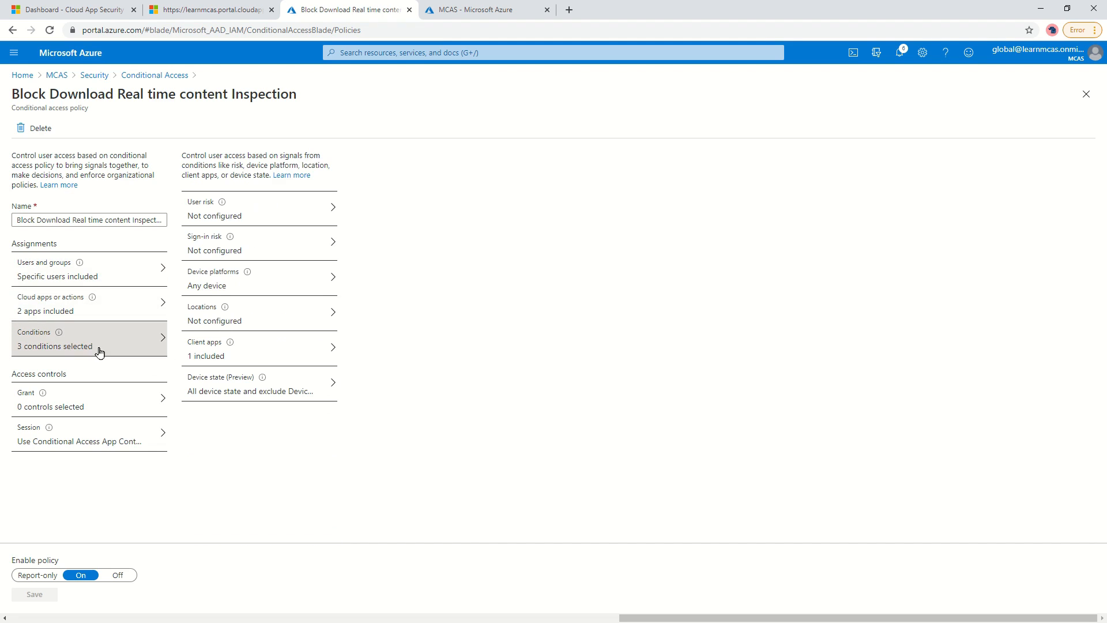
{"action": "left_click", "coordinate": [242, 350]}
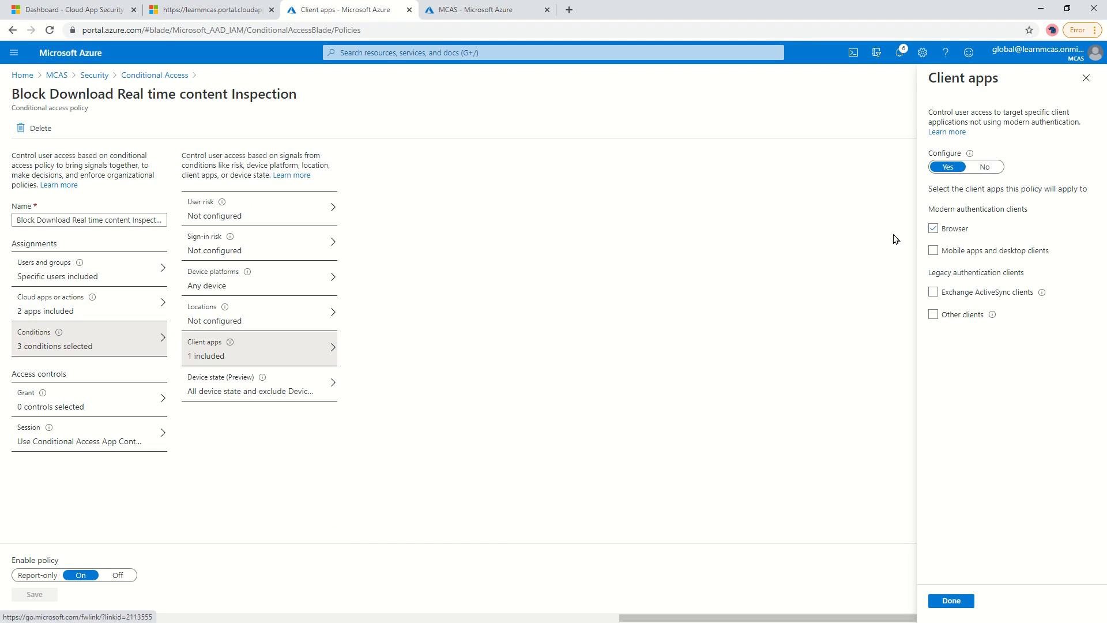
{"action": "left_click", "coordinate": [219, 383]}
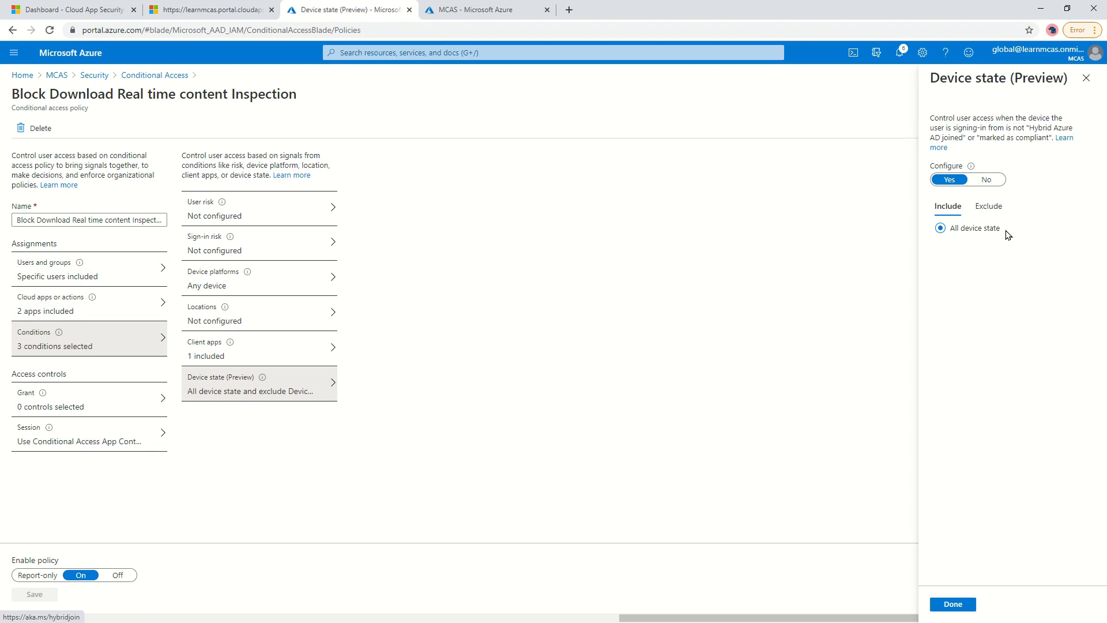
{"action": "left_click", "coordinate": [982, 207]}
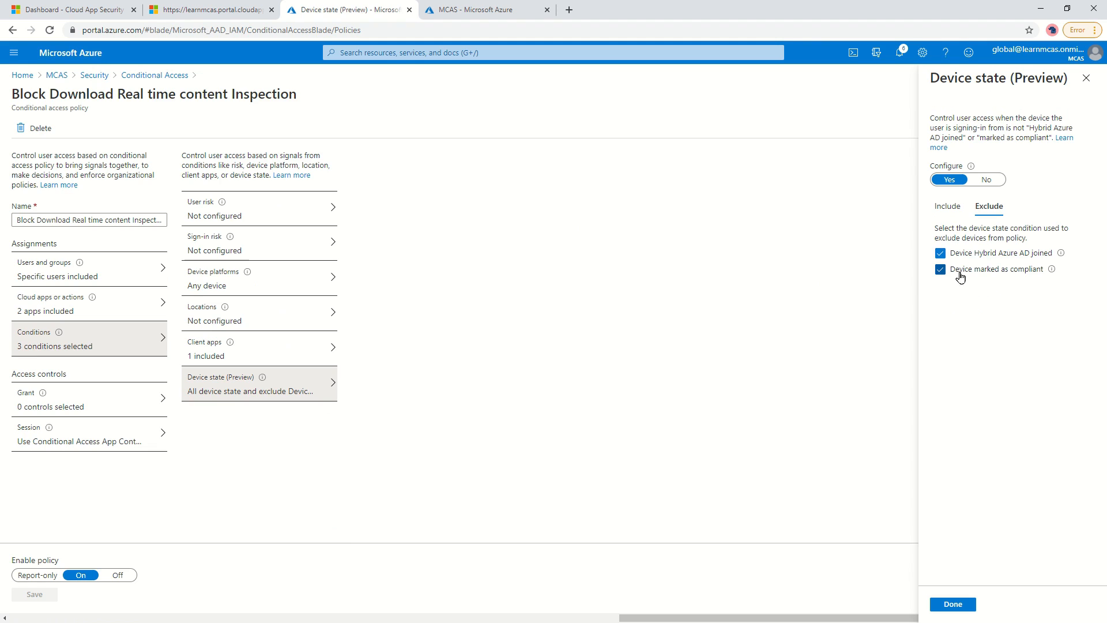
{"action": "left_click", "coordinate": [110, 439]}
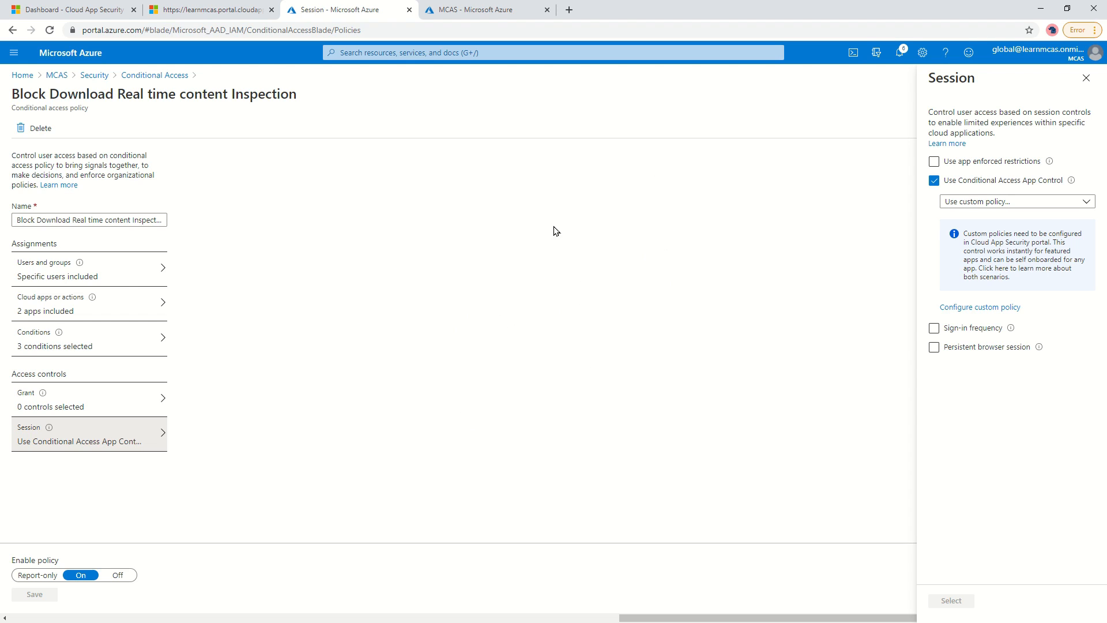
{"action": "left_click", "coordinate": [64, 10]}
Start creating a new session policy from Control > Policies.
{"action": "mouse_move", "coordinate": [25, 184]}
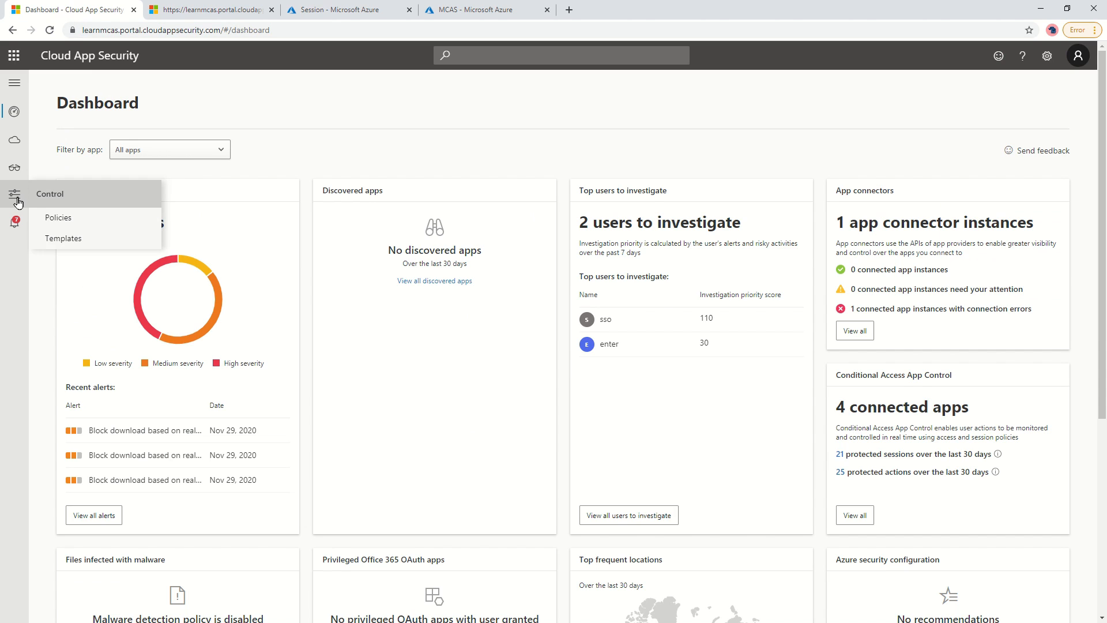
{"action": "left_click", "coordinate": [68, 219]}
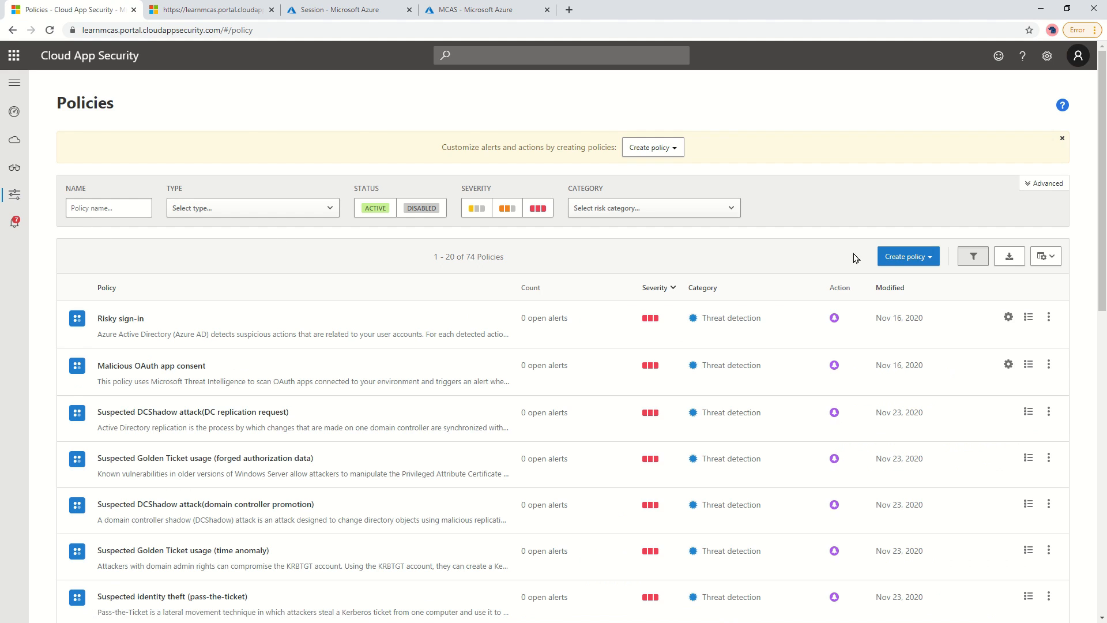
{"action": "left_click", "coordinate": [884, 255]}
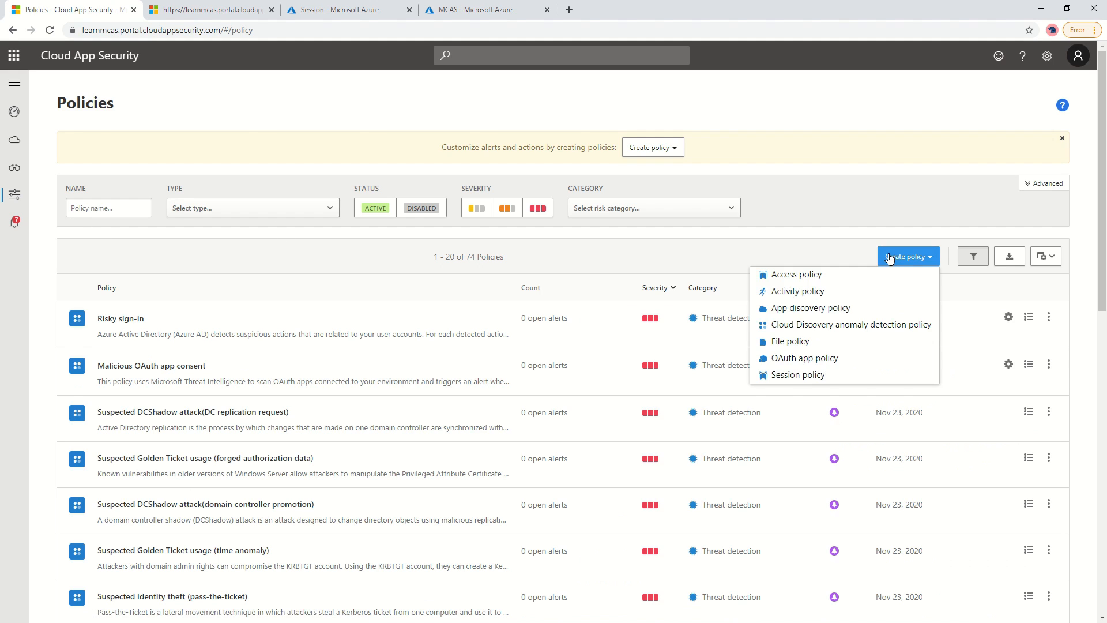
{"action": "left_click", "coordinate": [830, 379]}
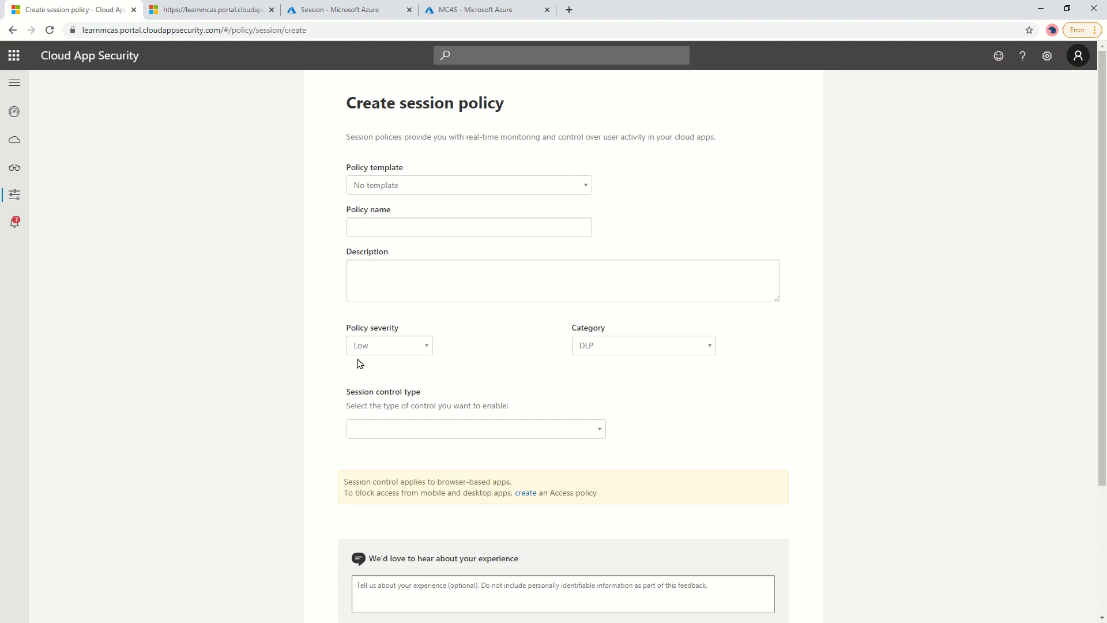
Apply the 'Block download based on real-time content inspection' template and set severity to High.
{"action": "left_click", "coordinate": [404, 185]}
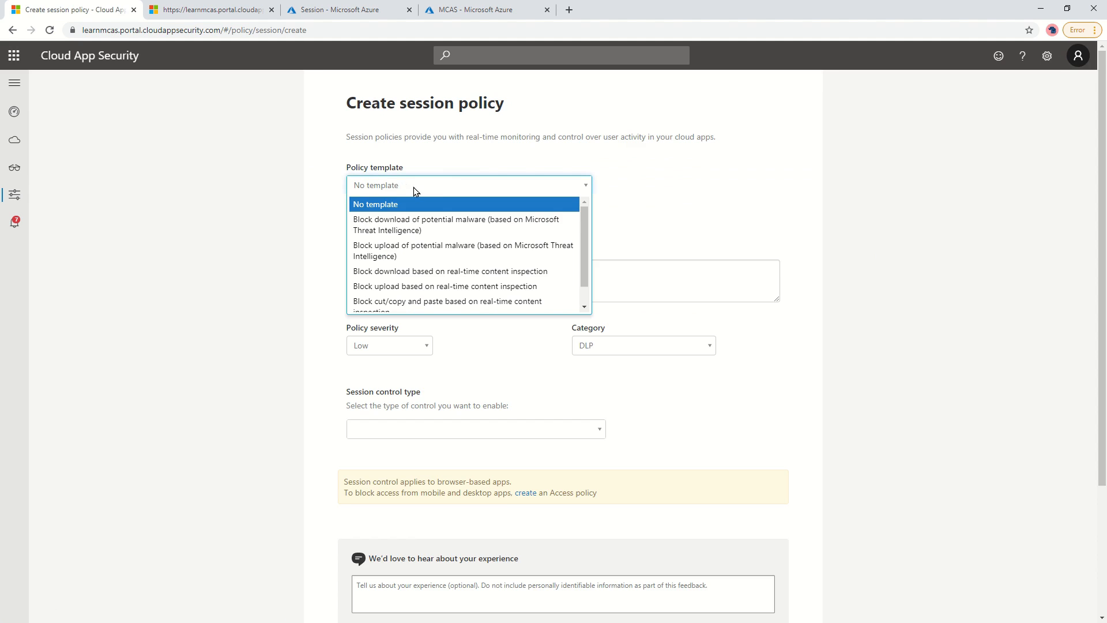
{"action": "left_click", "coordinate": [373, 272]}
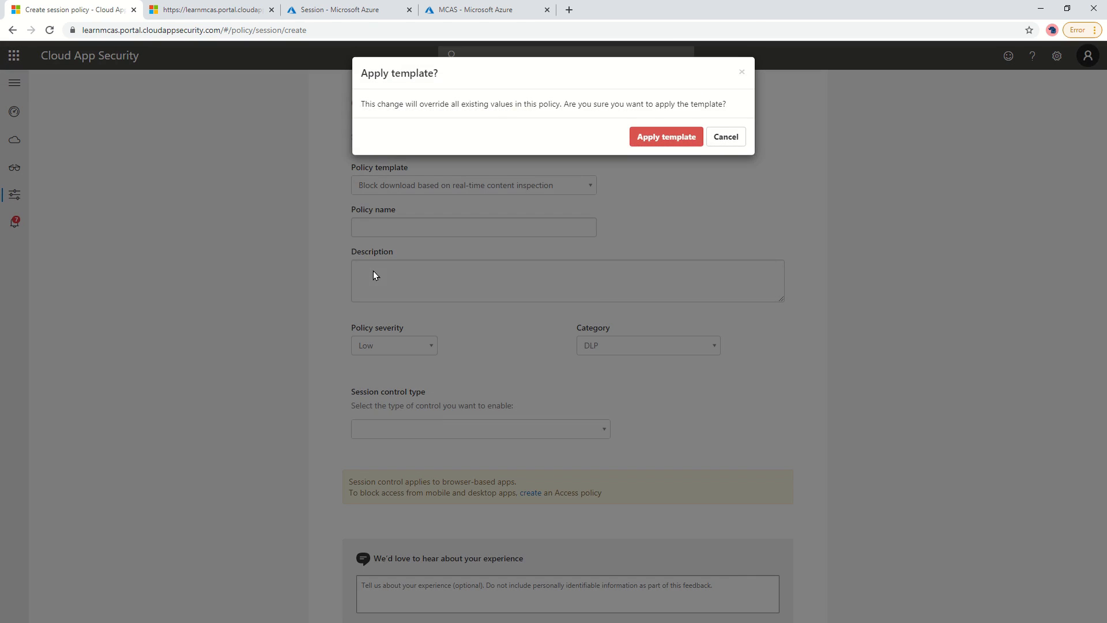
{"action": "left_click", "coordinate": [661, 139]}
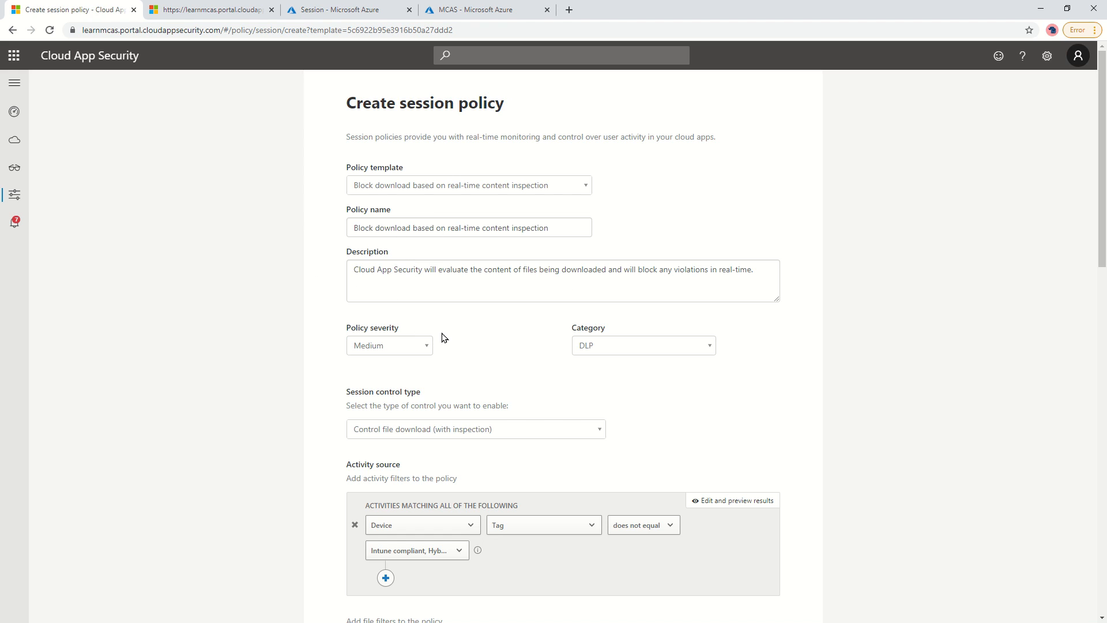
{"action": "left_click", "coordinate": [371, 346]}
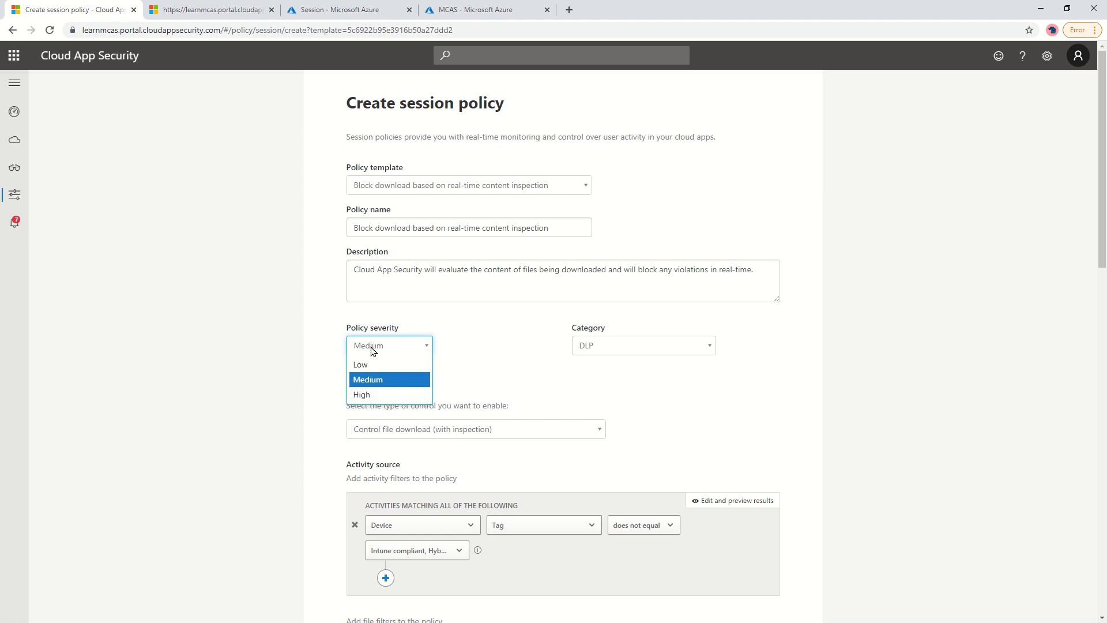
{"action": "left_click", "coordinate": [380, 397]}
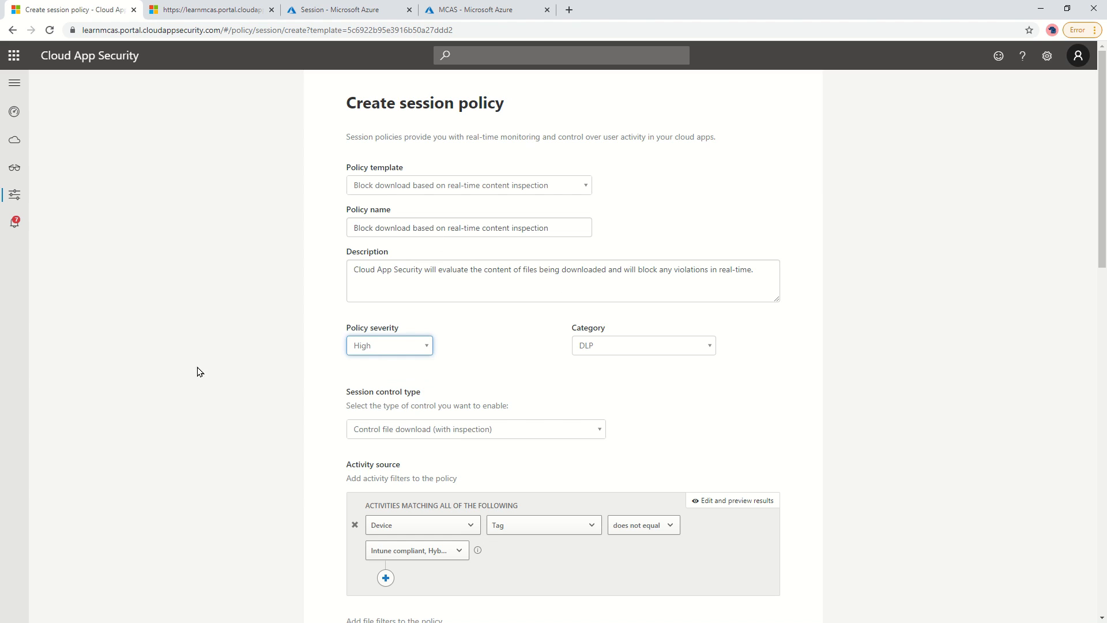
{"action": "left_click", "coordinate": [226, 333]}
{"action": "scroll", "coordinate": [202, 340], "scroll_direction": "down", "scroll_amount": 2}
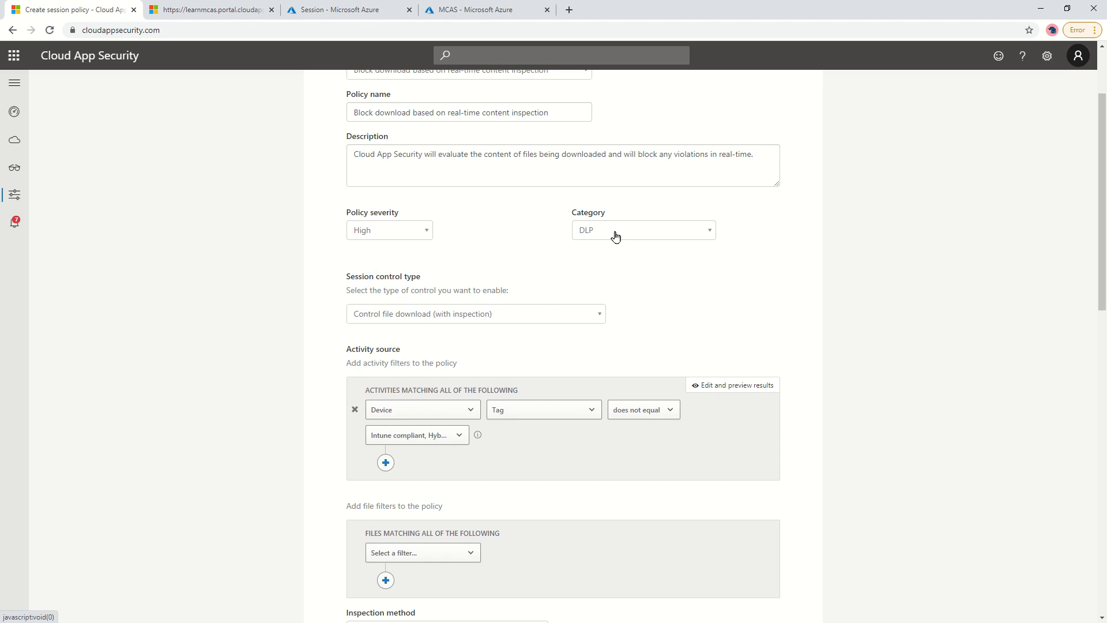
{"action": "left_click", "coordinate": [592, 234]}
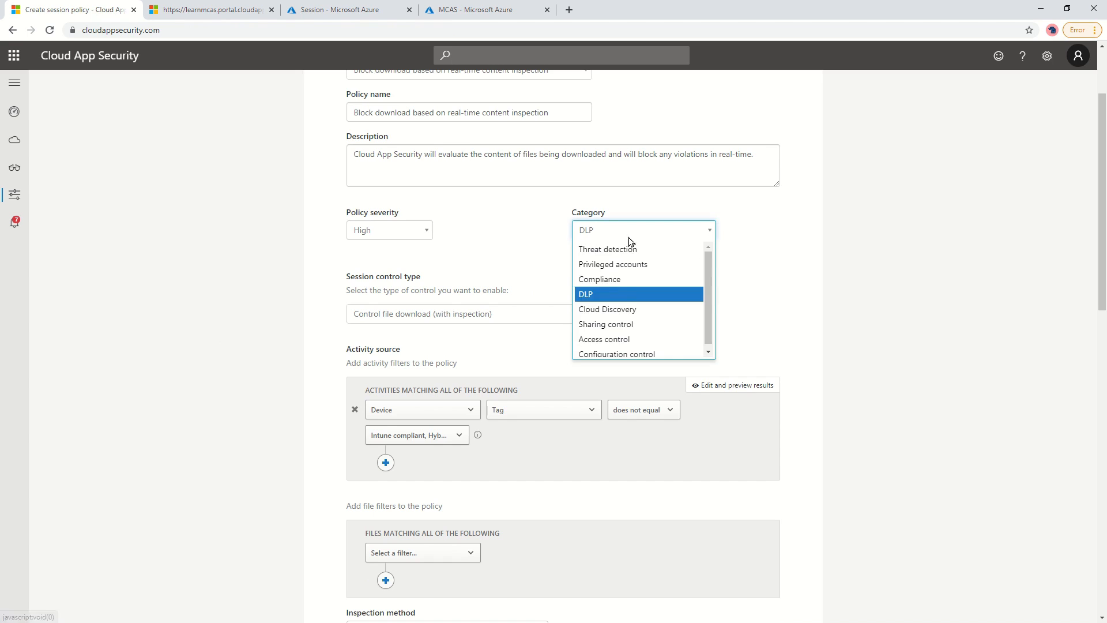
{"action": "left_click", "coordinate": [608, 296]}
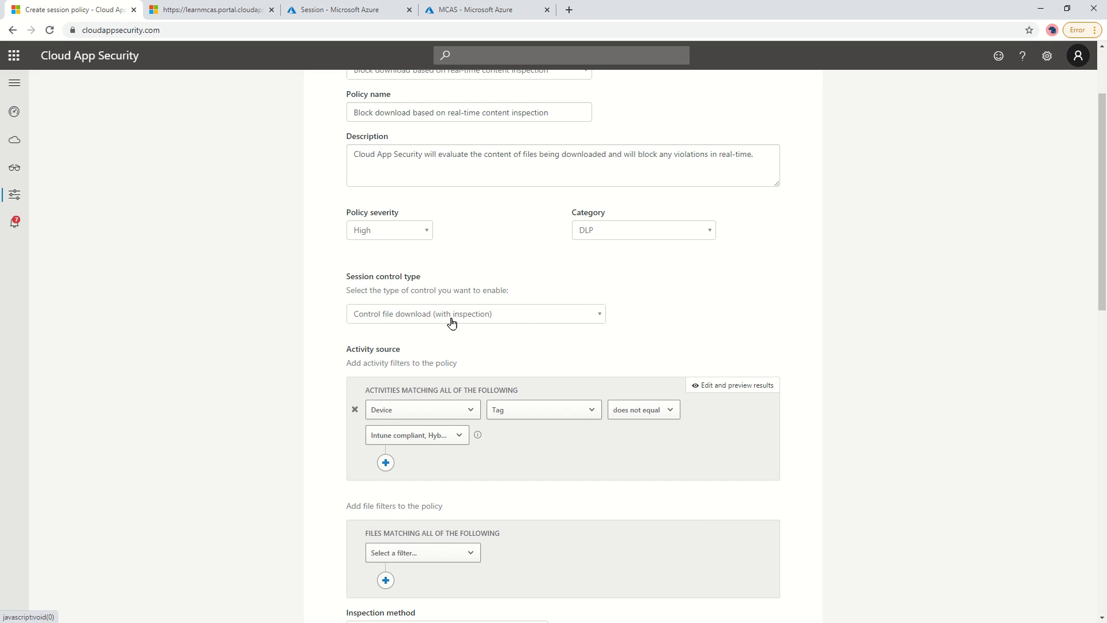
{"action": "left_click", "coordinate": [511, 318]}
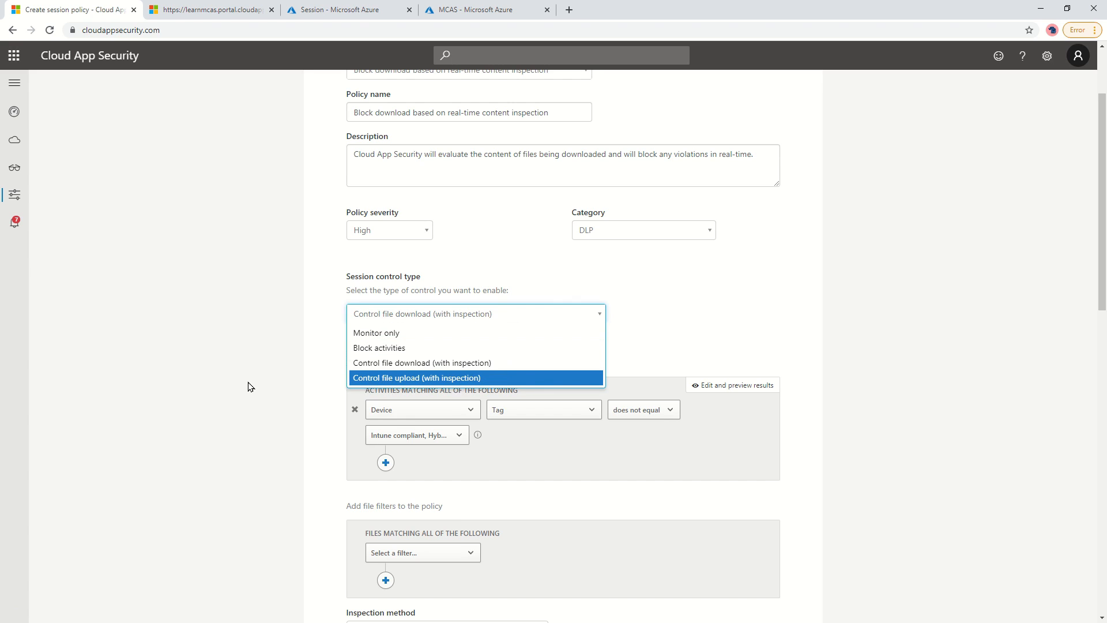
{"action": "left_click", "coordinate": [327, 353]}
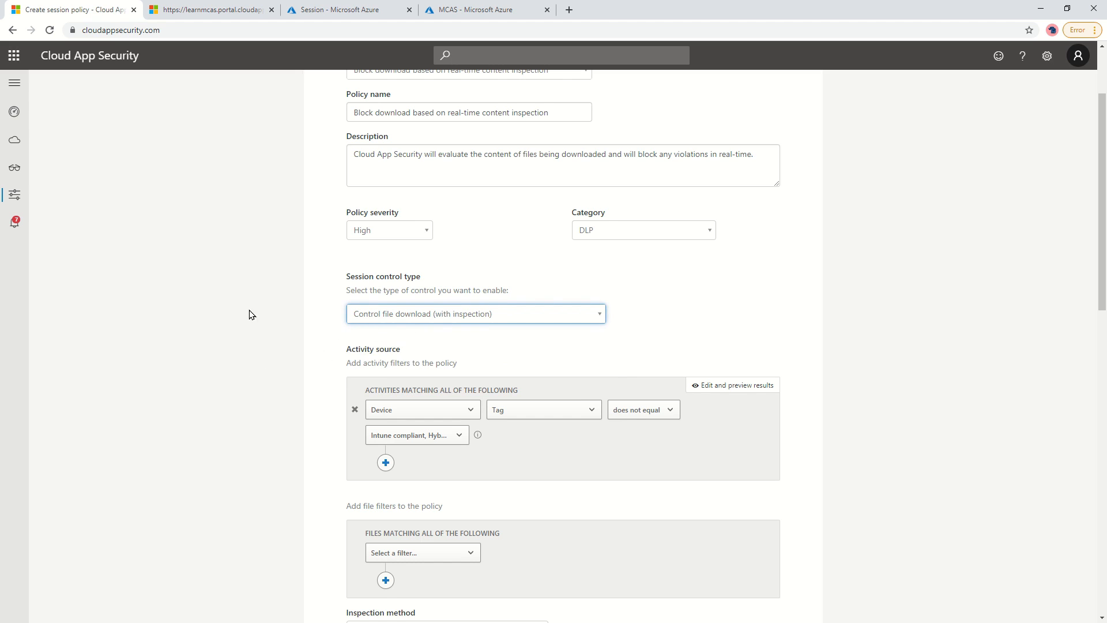
{"action": "scroll", "coordinate": [242, 311], "scroll_direction": "down", "scroll_amount": 3}
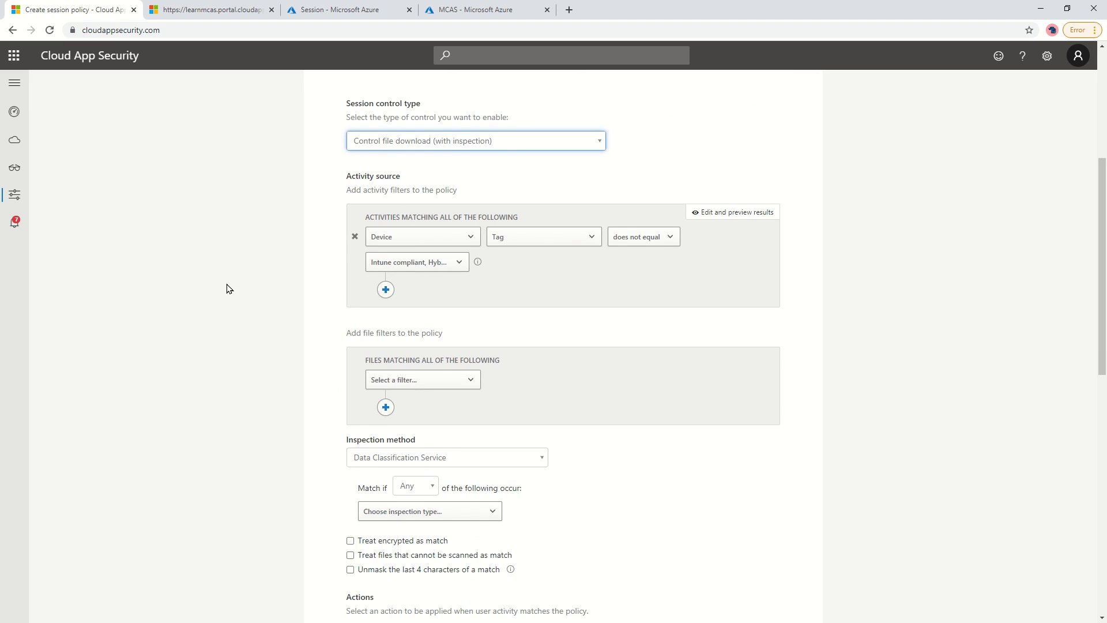
Add an App filter set to Microsoft OneDrive for Business.
{"action": "left_click", "coordinate": [247, 317]}
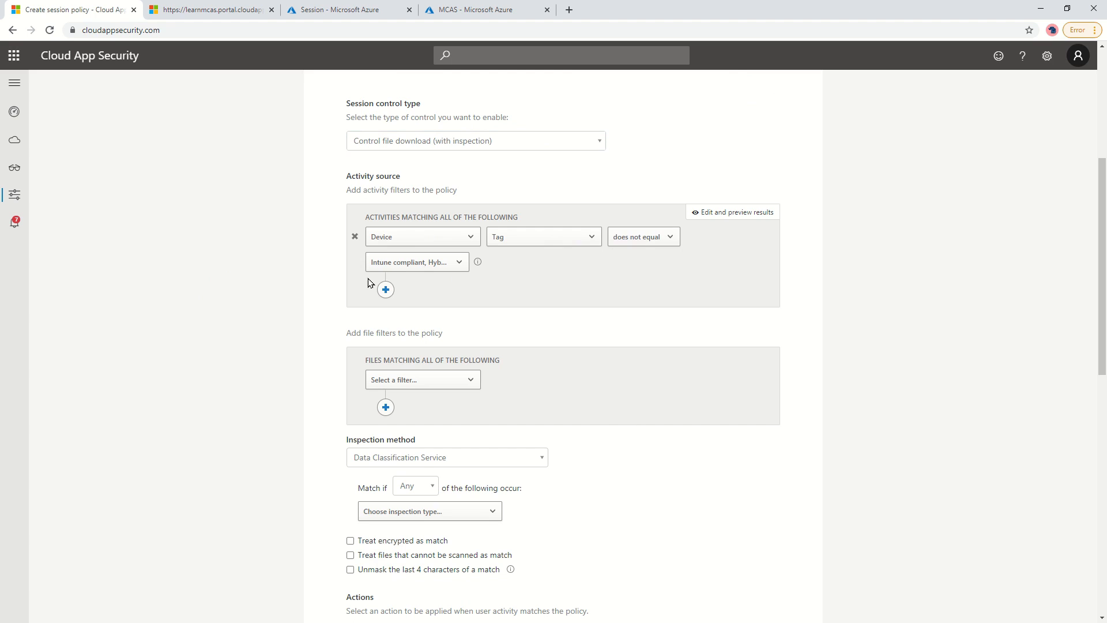
{"action": "left_click", "coordinate": [421, 264]}
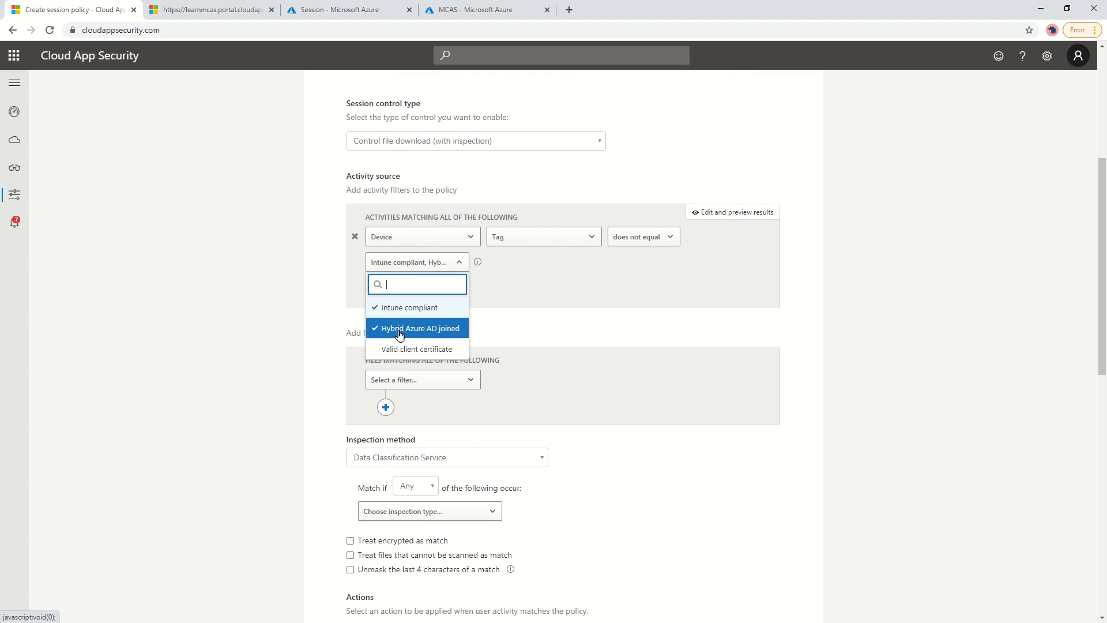
{"action": "left_click", "coordinate": [542, 291]}
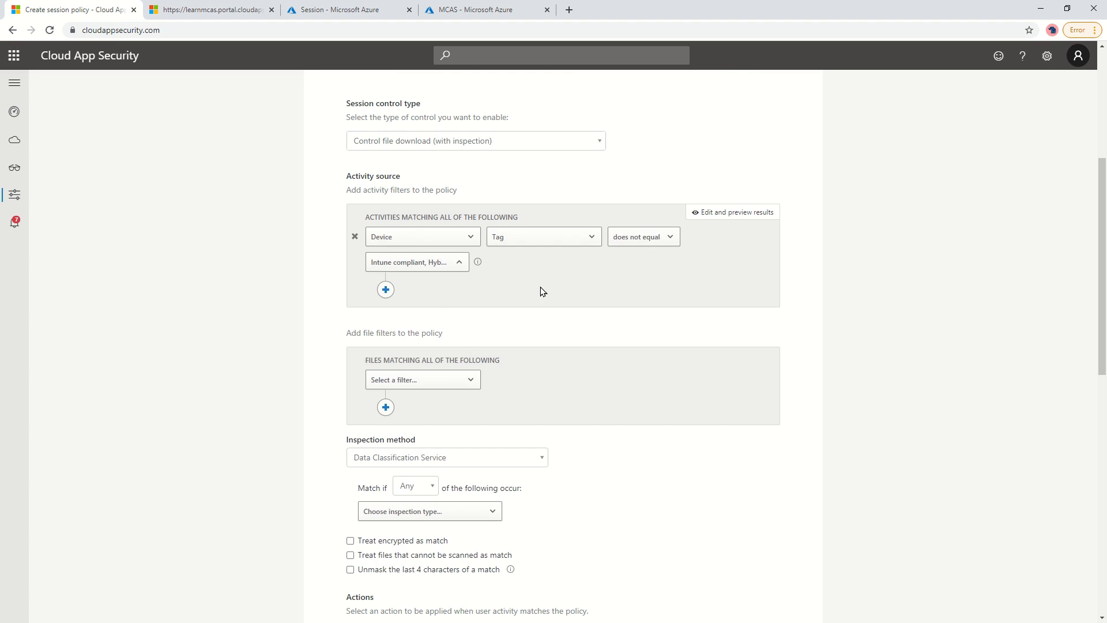
{"action": "left_click", "coordinate": [385, 290]}
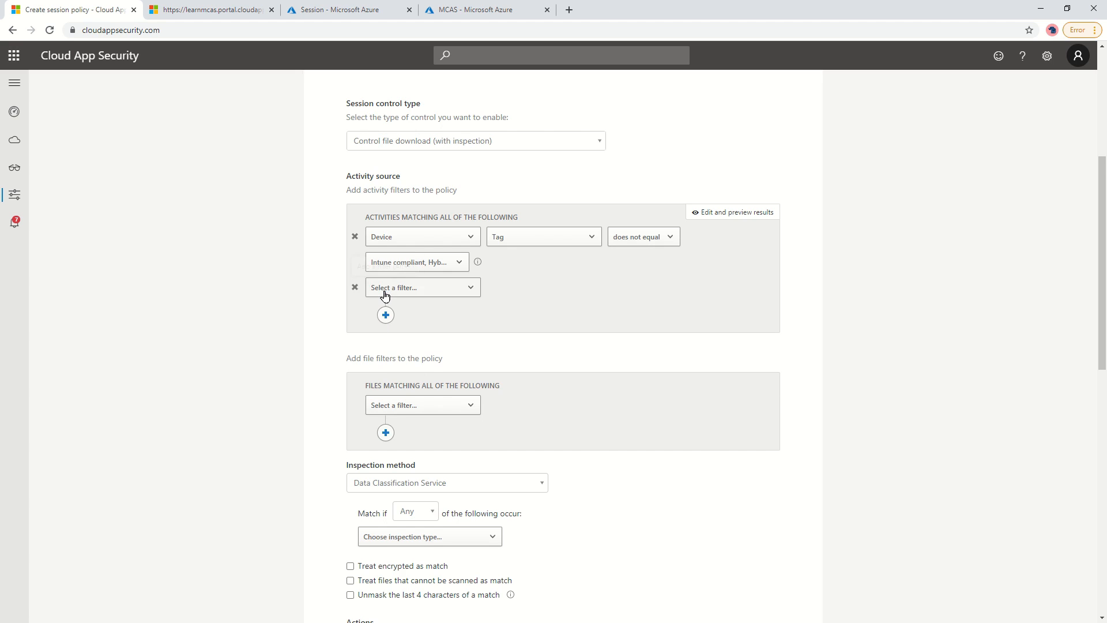
{"action": "left_click", "coordinate": [411, 288]}
{"action": "left_click", "coordinate": [432, 333]}
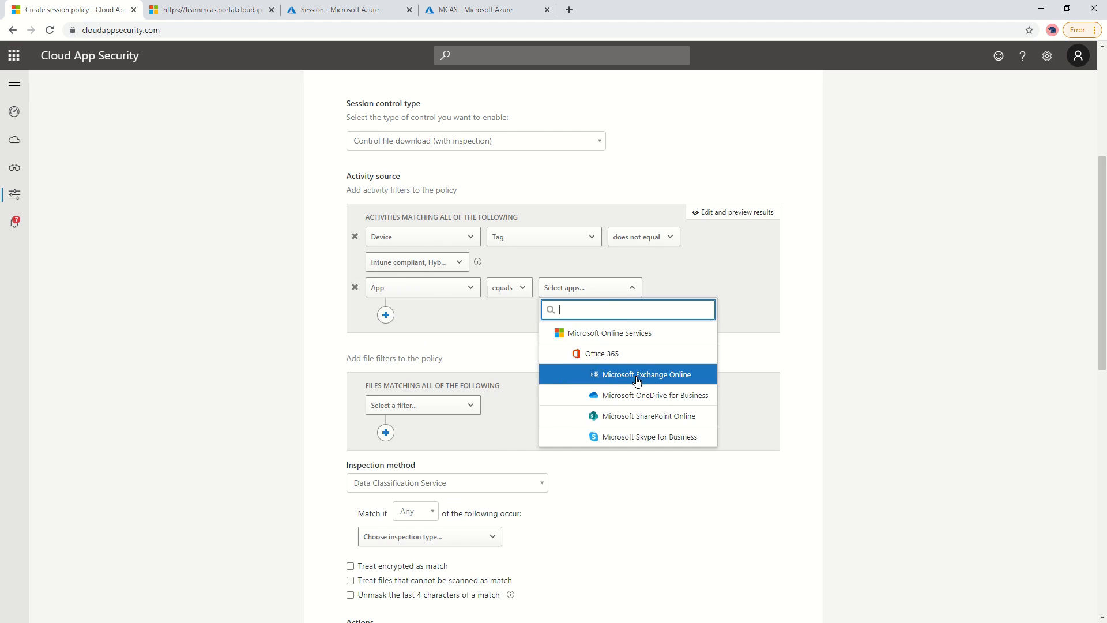
{"action": "left_click", "coordinate": [637, 381]}
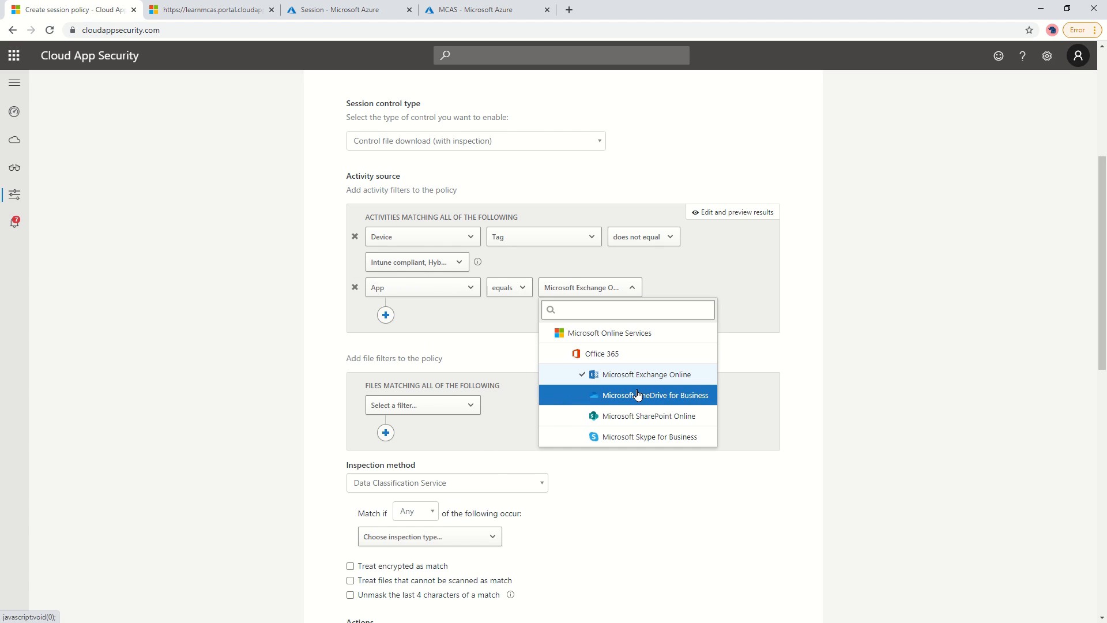
{"action": "left_click", "coordinate": [301, 324]}
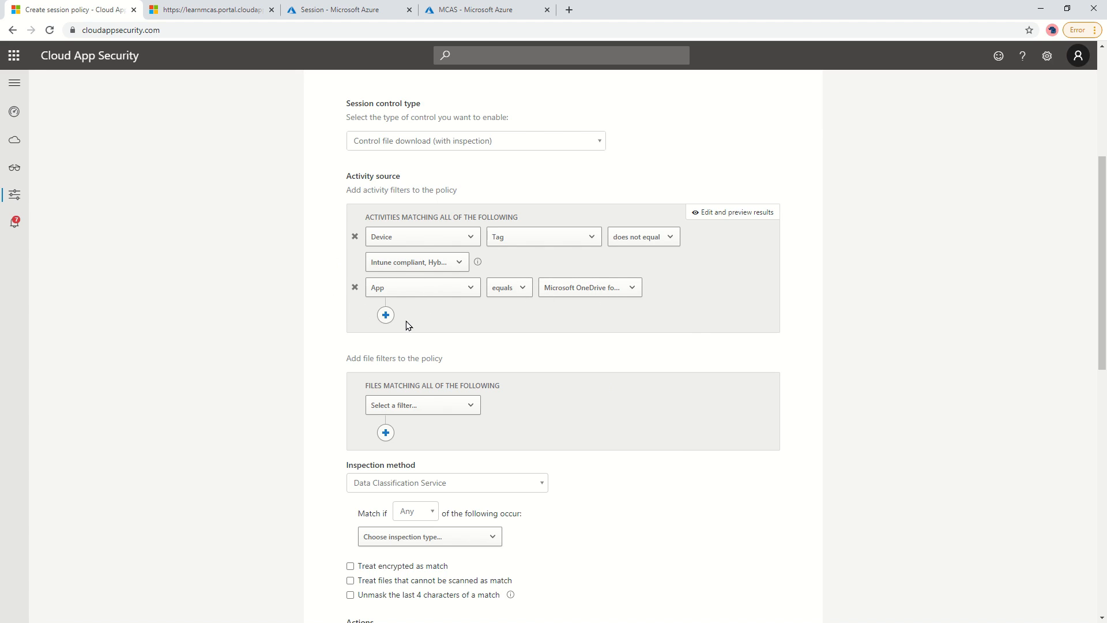
Add a User filter: From group equals MCAS Deployment.
{"action": "left_click", "coordinate": [387, 316]}
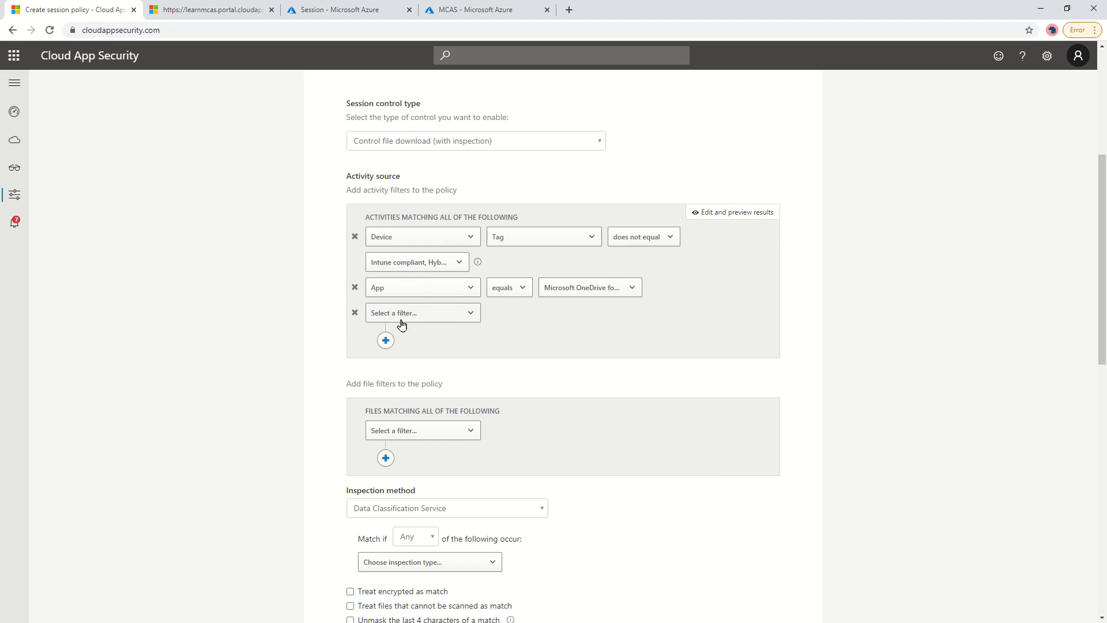
{"action": "left_click", "coordinate": [421, 316]}
{"action": "scroll", "coordinate": [425, 358], "scroll_direction": "down", "scroll_amount": 1}
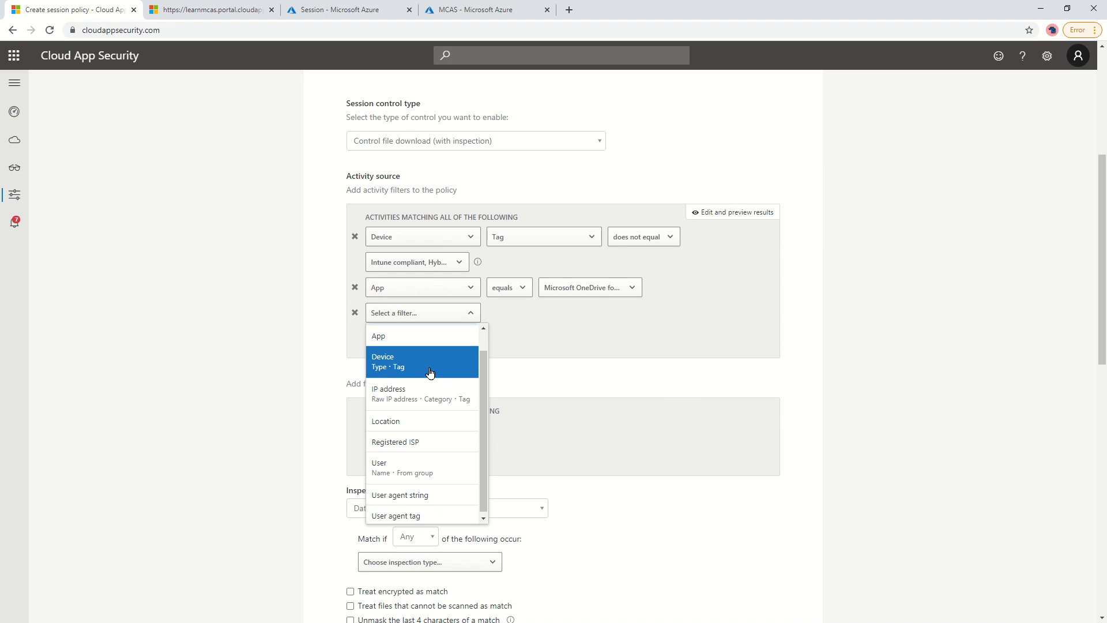
{"action": "left_click", "coordinate": [438, 471]}
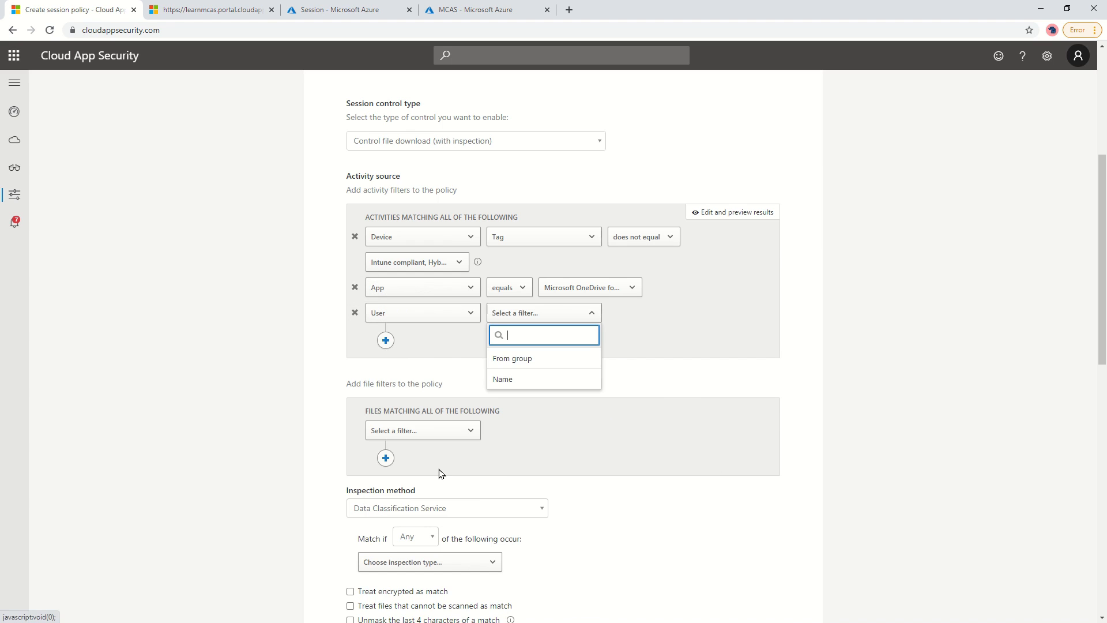
{"action": "left_click", "coordinate": [537, 369]}
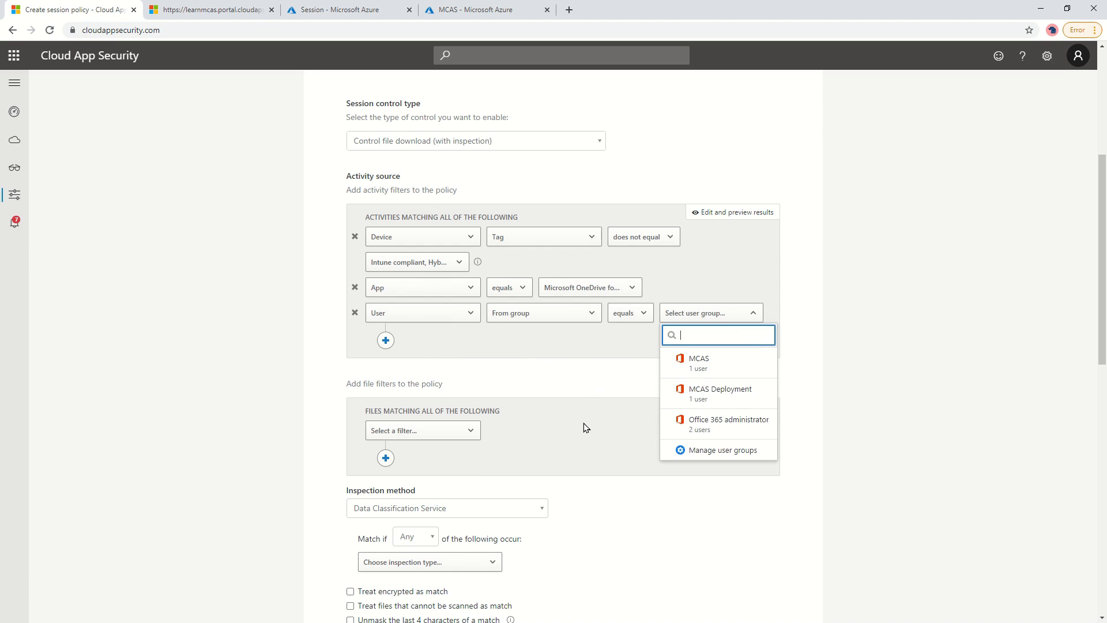
{"action": "left_click", "coordinate": [747, 396]}
{"action": "left_click", "coordinate": [882, 353]}
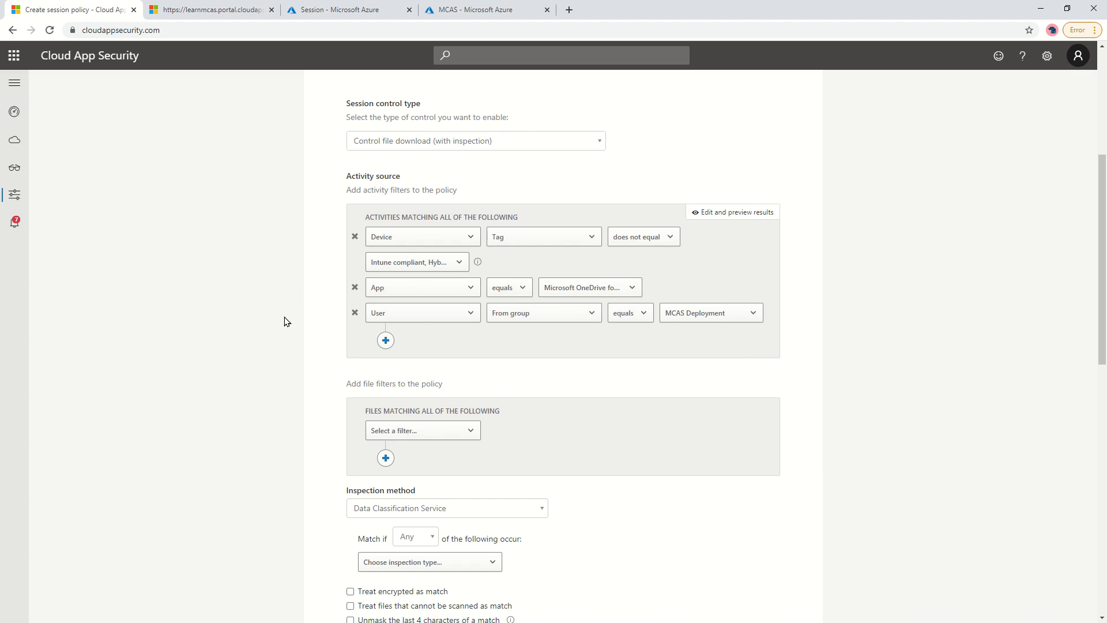
{"action": "scroll", "coordinate": [210, 304], "scroll_direction": "down", "scroll_amount": 2}
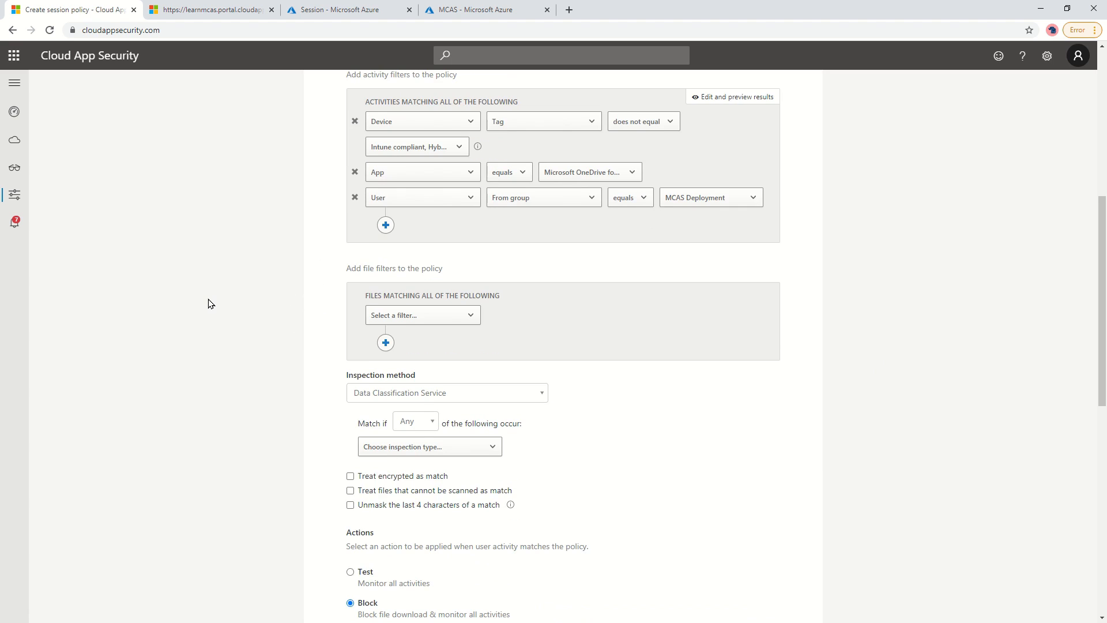
{"action": "scroll", "coordinate": [210, 304], "scroll_direction": "down", "scroll_amount": 1}
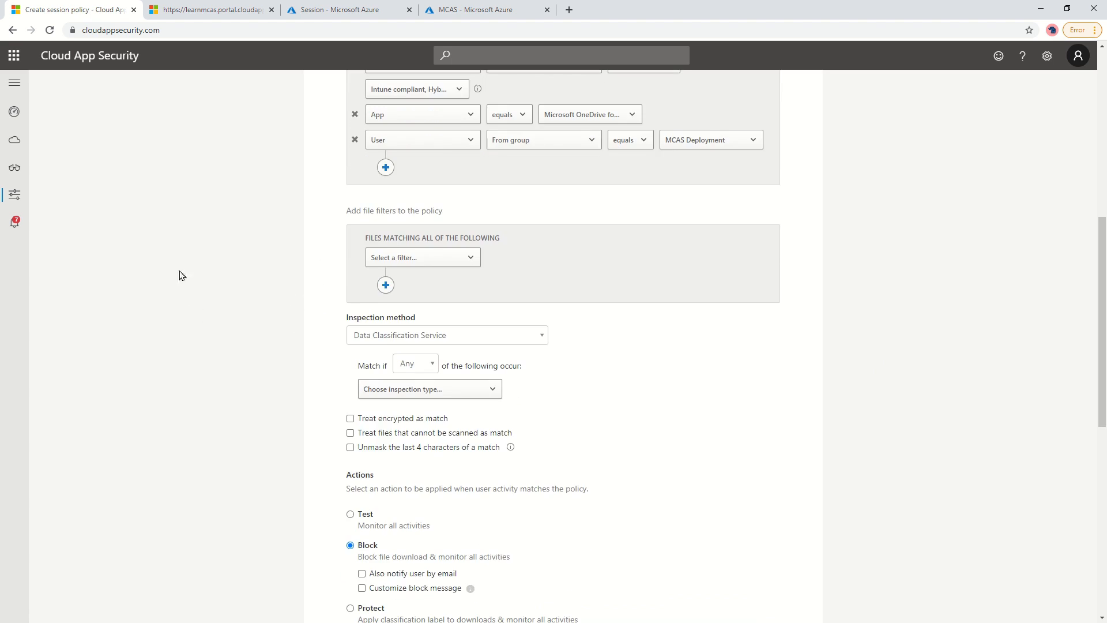
{"action": "left_click", "coordinate": [443, 261]}
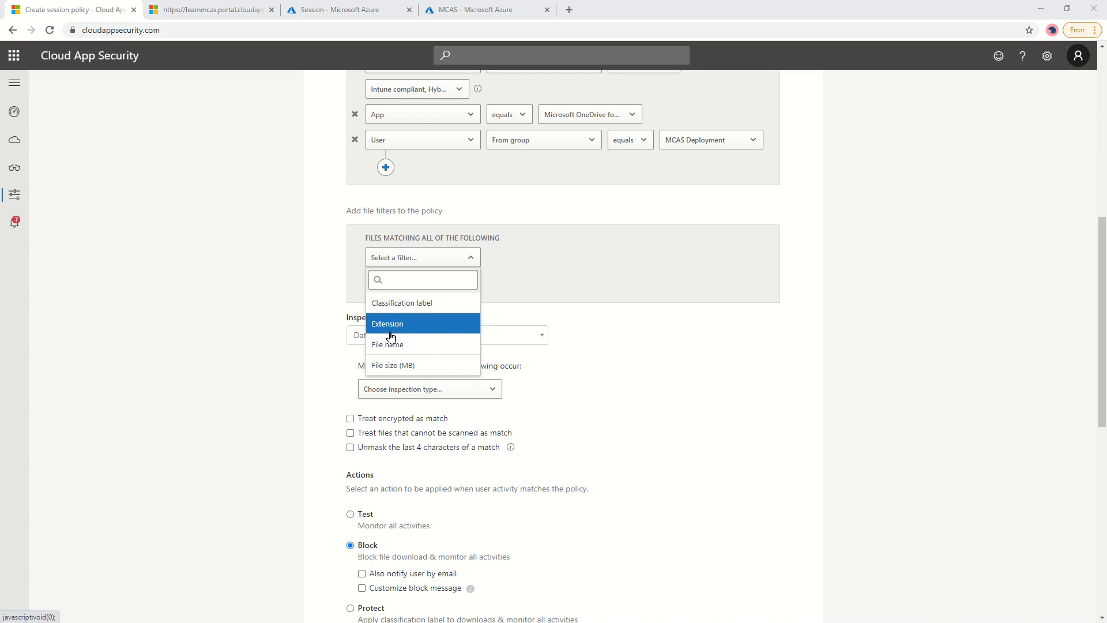
{"action": "left_click", "coordinate": [209, 293]}
{"action": "scroll", "coordinate": [244, 283], "scroll_direction": "down", "scroll_amount": 2}
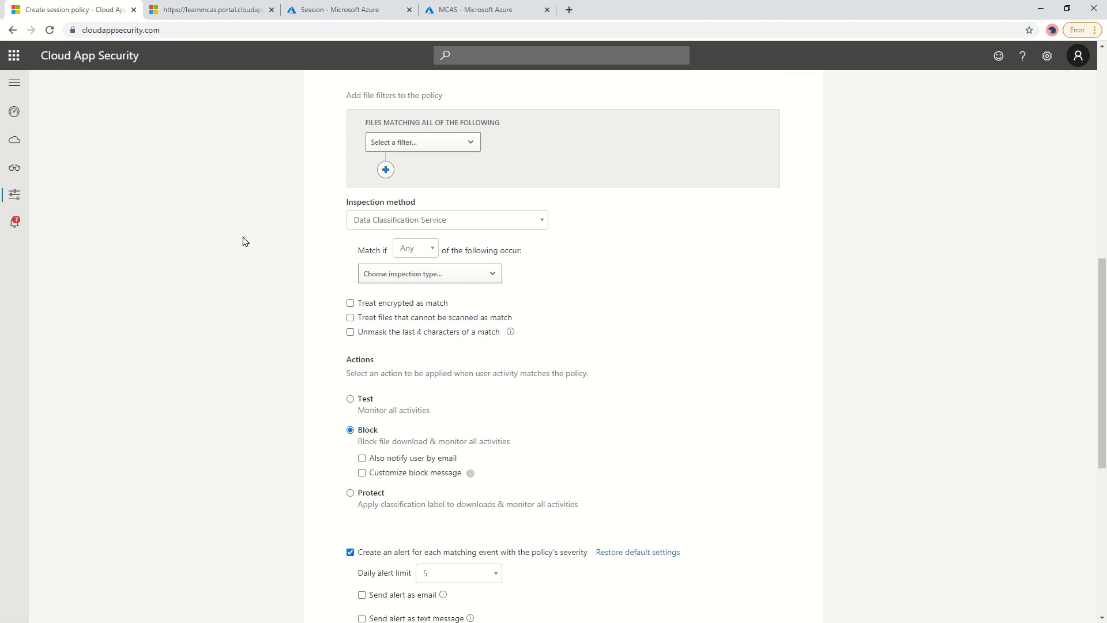
Try Malware detection, revert to Data Classification Service, and list its inspection types.
{"action": "left_click", "coordinate": [478, 223]}
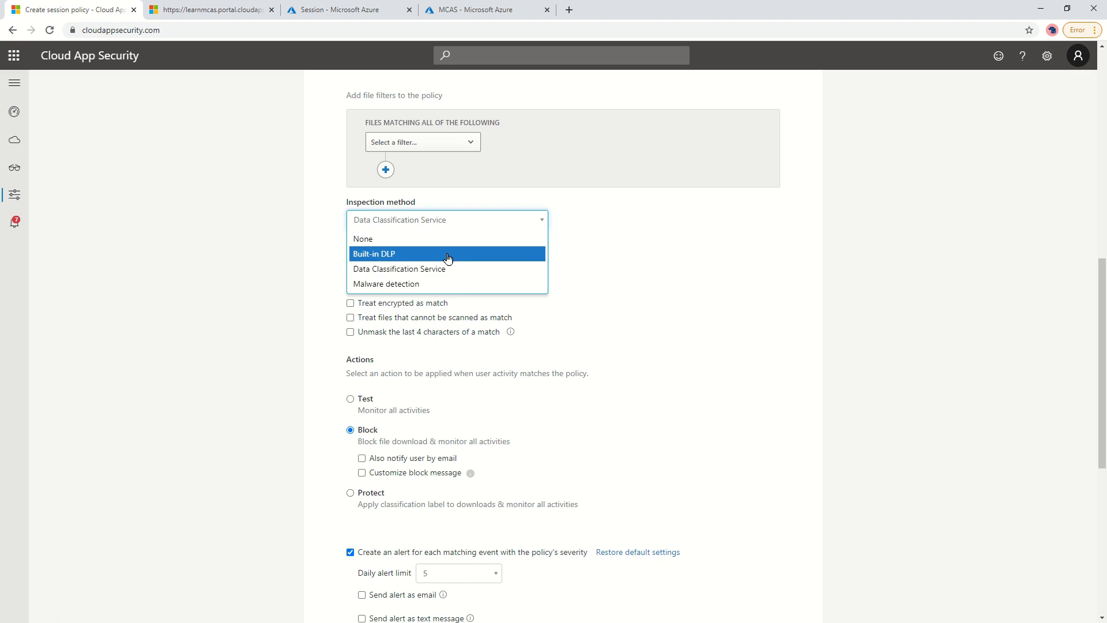
{"action": "left_click", "coordinate": [426, 284]}
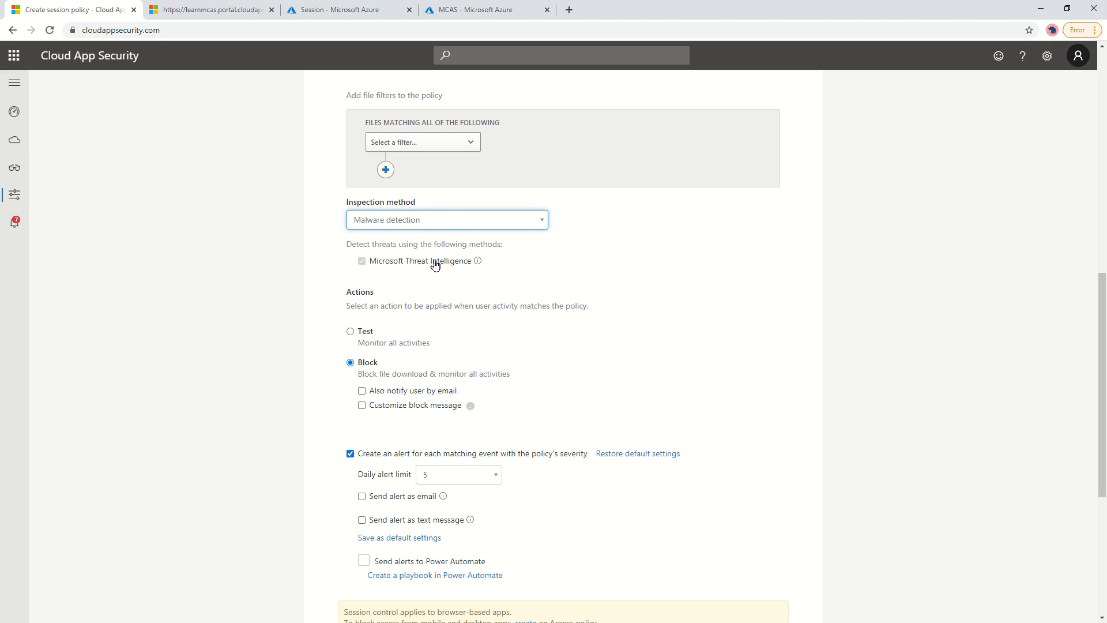
{"action": "left_click", "coordinate": [425, 223]}
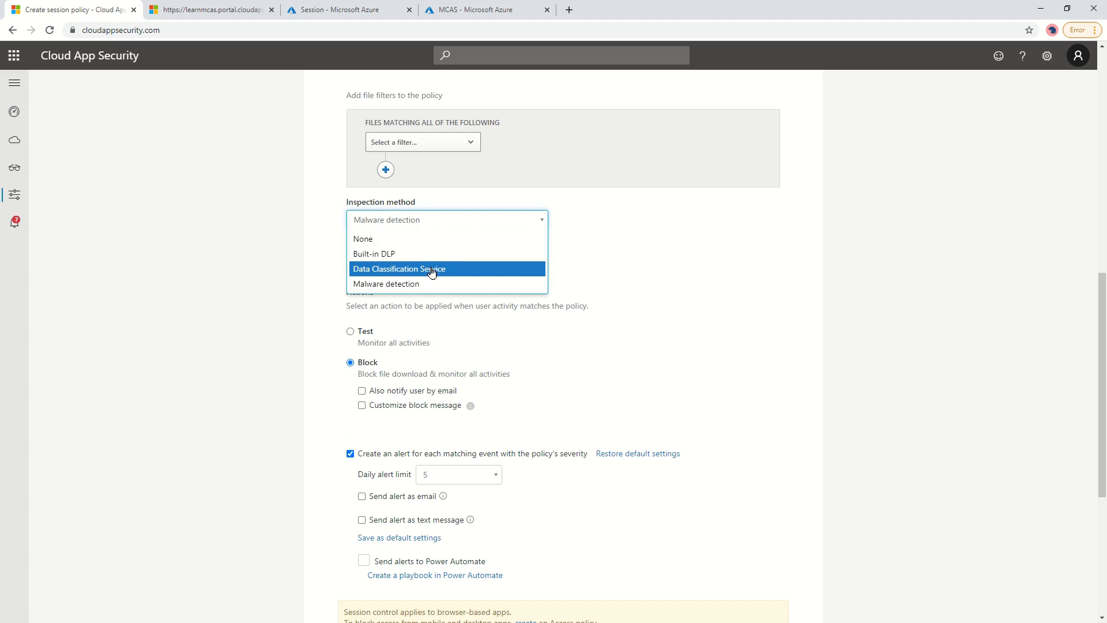
{"action": "left_click", "coordinate": [379, 269]}
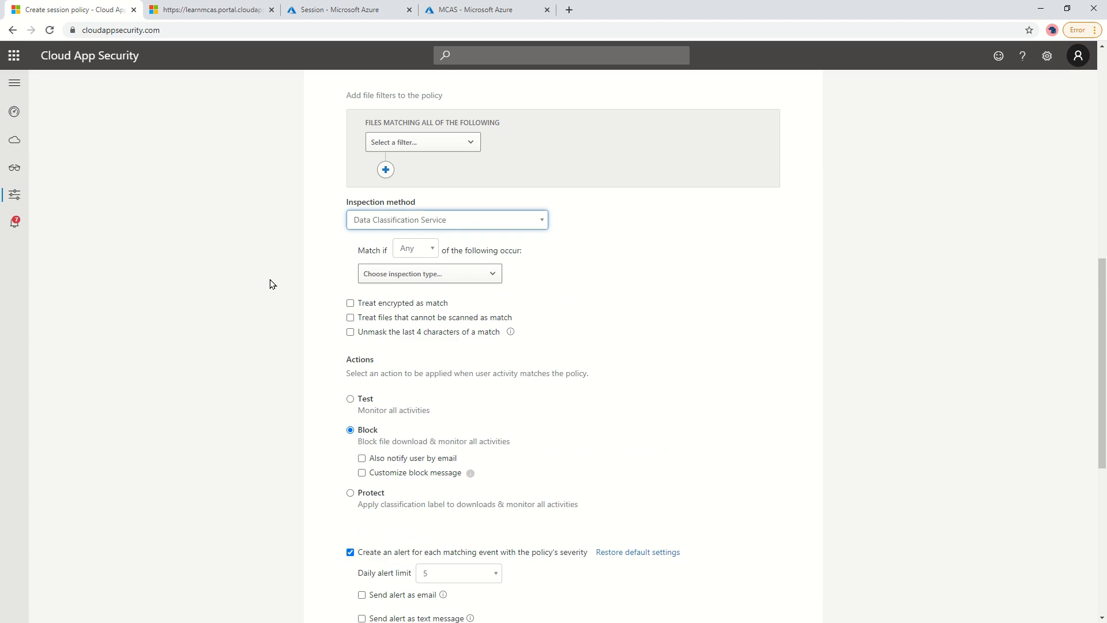
{"action": "left_click", "coordinate": [424, 275]}
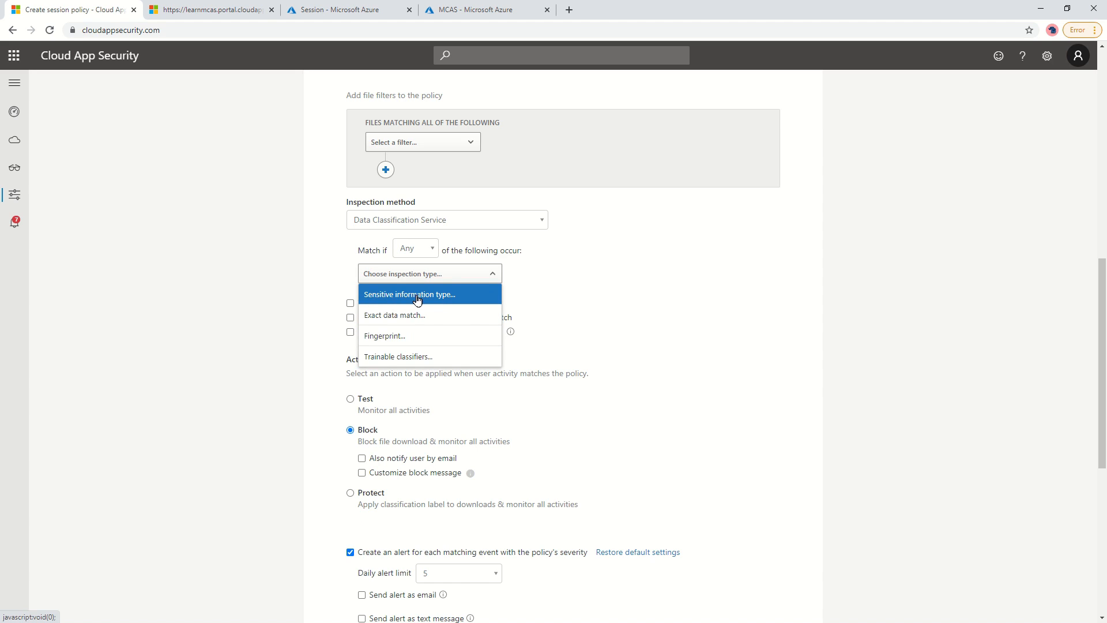
Browse the sensitive information type list, then cancel without choosing one.
{"action": "left_click", "coordinate": [418, 299]}
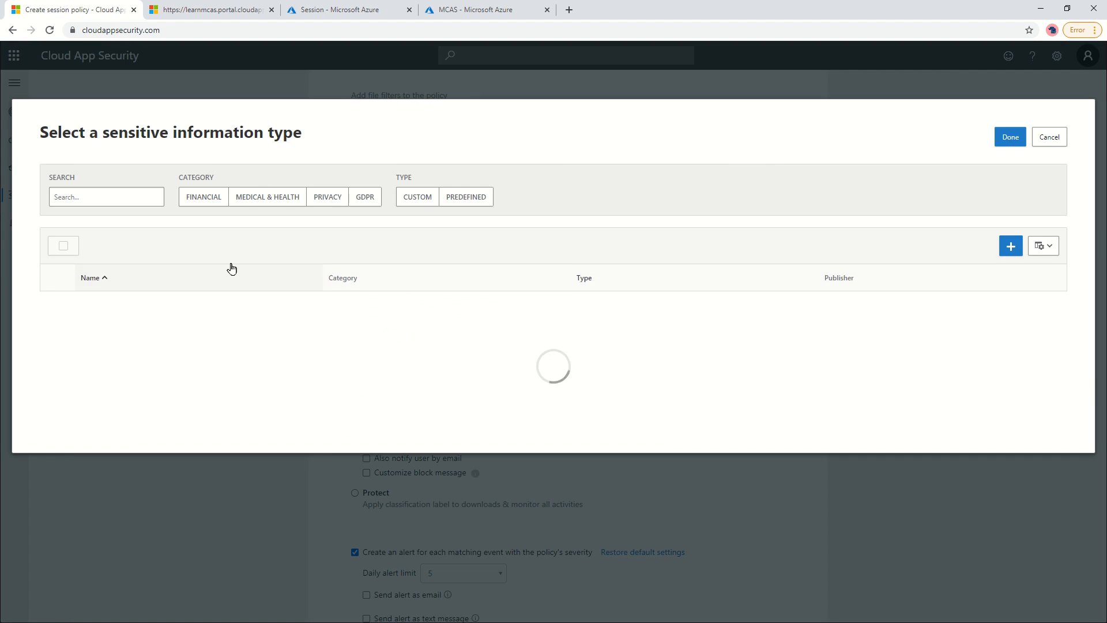
{"action": "scroll", "coordinate": [269, 310], "scroll_direction": "down", "scroll_amount": 7}
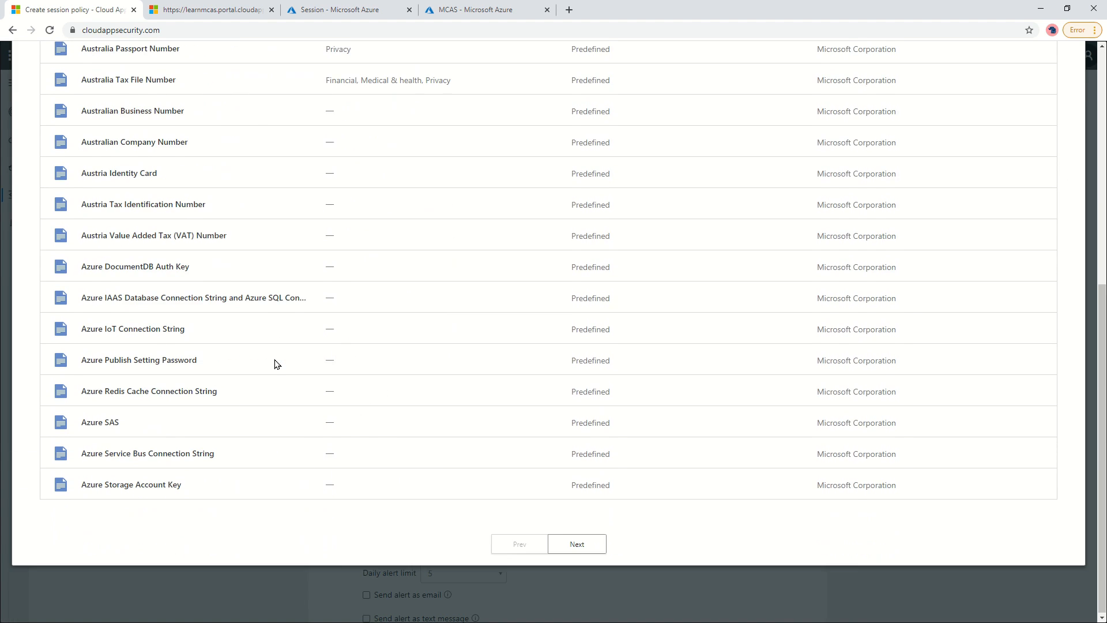
{"action": "scroll", "coordinate": [283, 366], "scroll_direction": "up", "scroll_amount": 2}
{"action": "scroll", "coordinate": [283, 366], "scroll_direction": "up", "scroll_amount": 5}
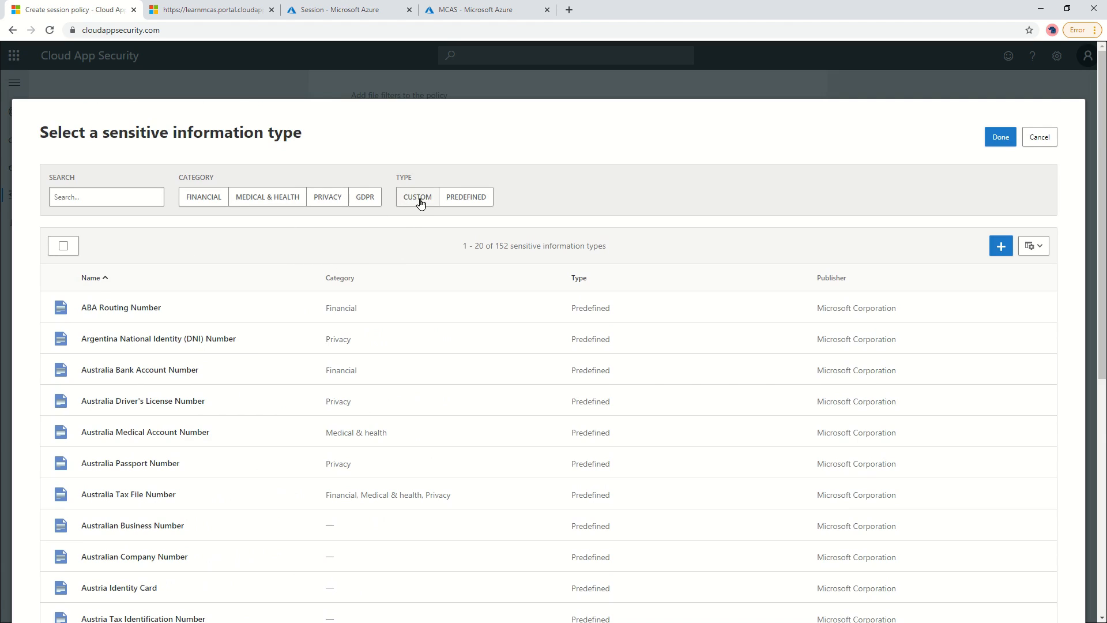
{"action": "left_click", "coordinate": [1048, 141]}
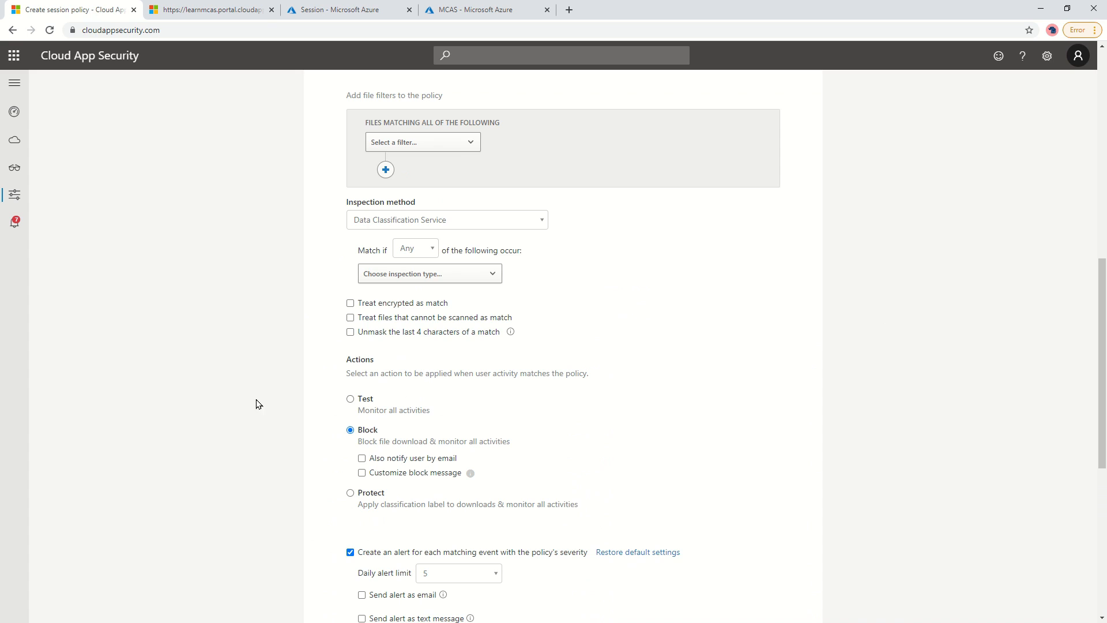
{"action": "left_click", "coordinate": [477, 274]}
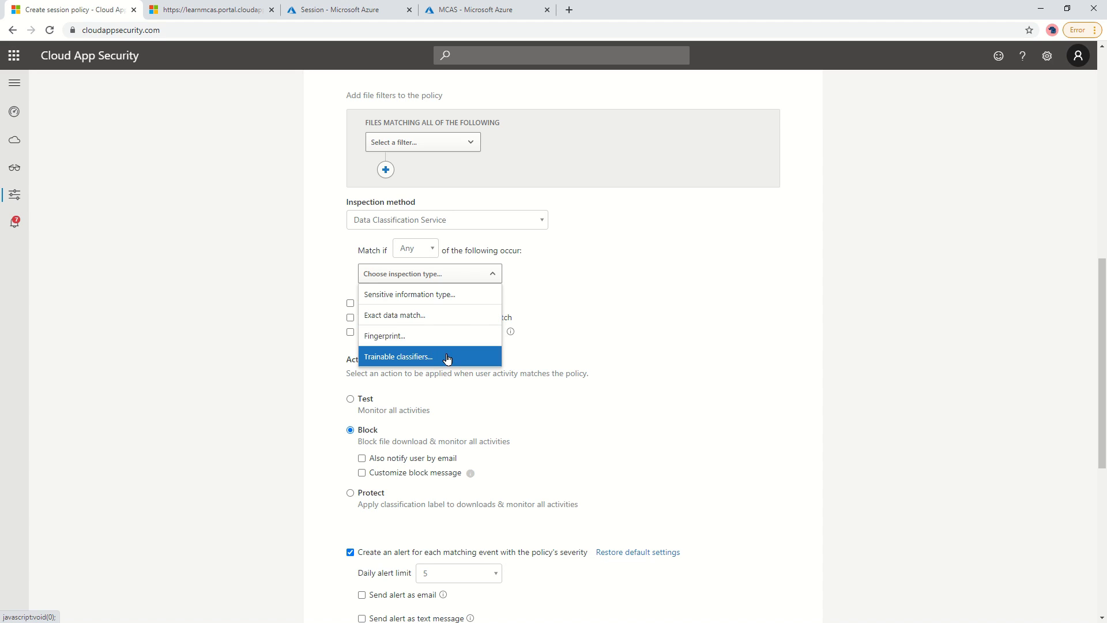
{"action": "left_click", "coordinate": [261, 282]}
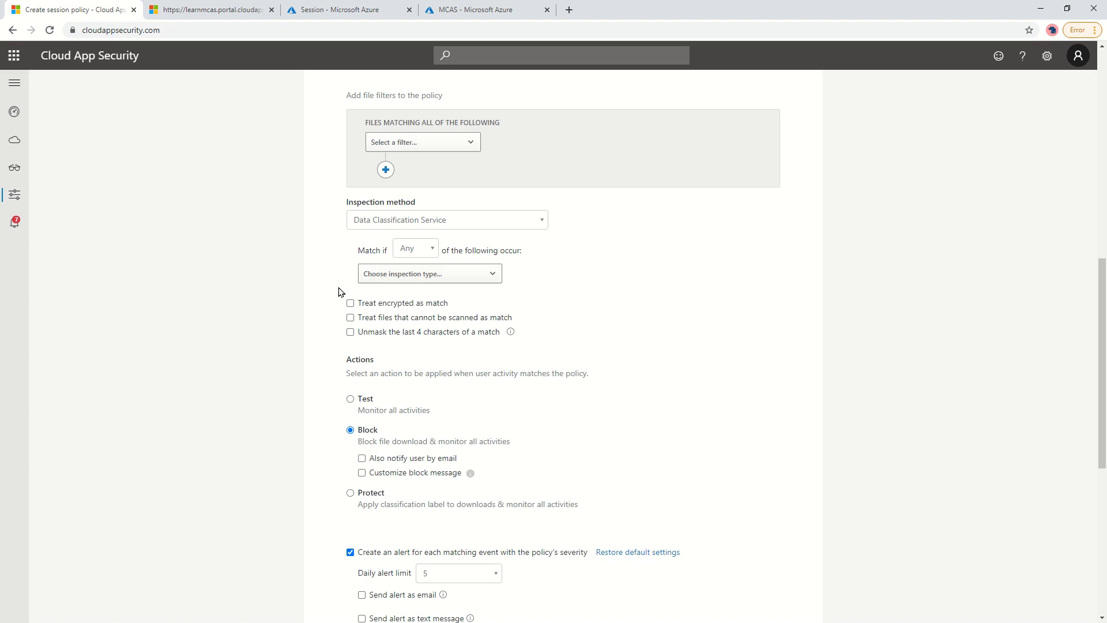
Select Argentina National Identity (DNI) Number as the sensitive information type and confirm.
{"action": "left_click", "coordinate": [382, 277]}
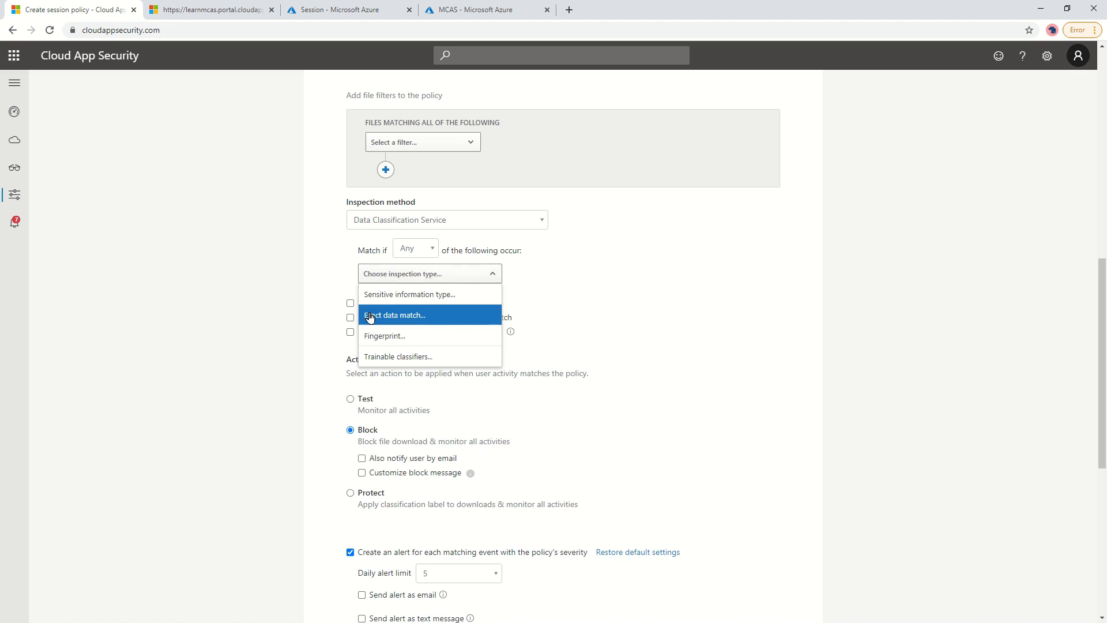
{"action": "left_click", "coordinate": [413, 300]}
{"action": "scroll", "coordinate": [196, 369], "scroll_direction": "down", "scroll_amount": 5}
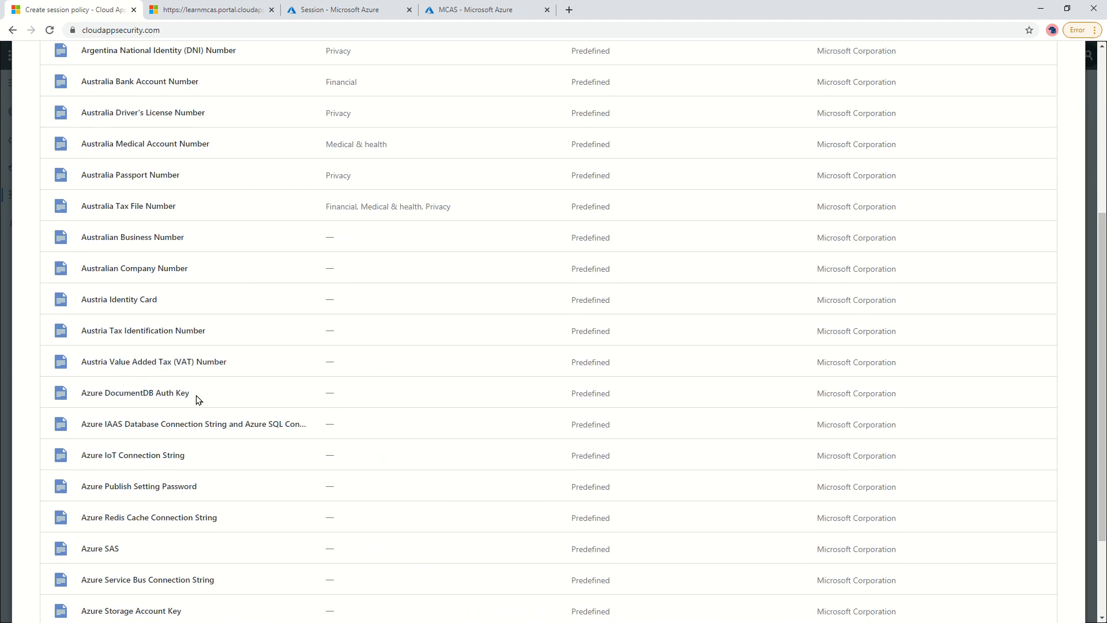
{"action": "scroll", "coordinate": [130, 237], "scroll_direction": "up", "scroll_amount": 3}
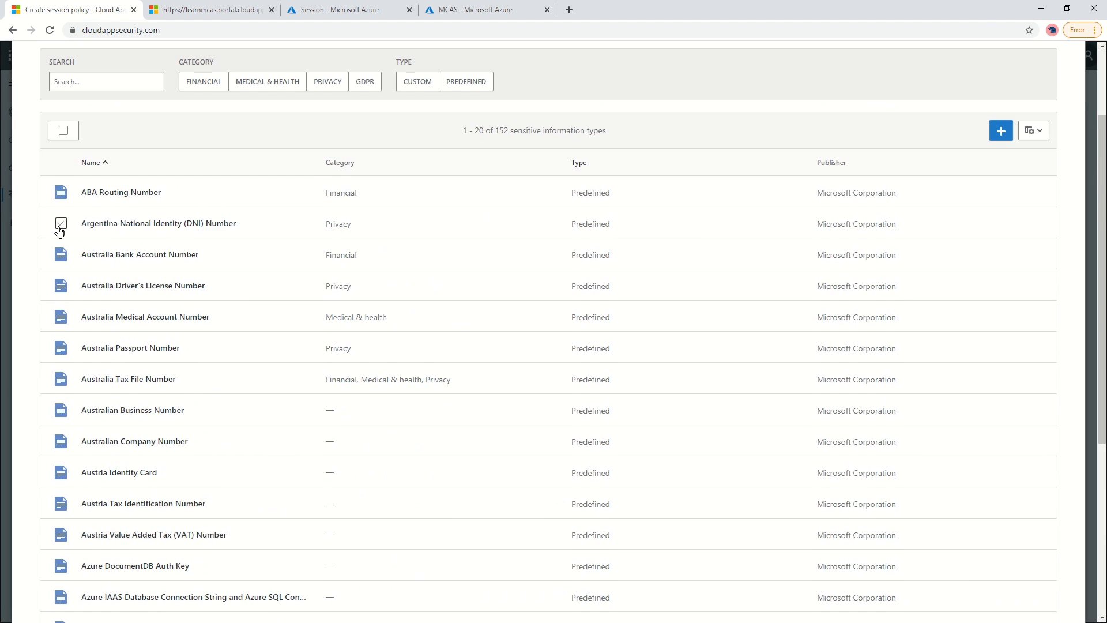
{"action": "left_click", "coordinate": [60, 224]}
{"action": "scroll", "coordinate": [865, 237], "scroll_direction": "up", "scroll_amount": 2}
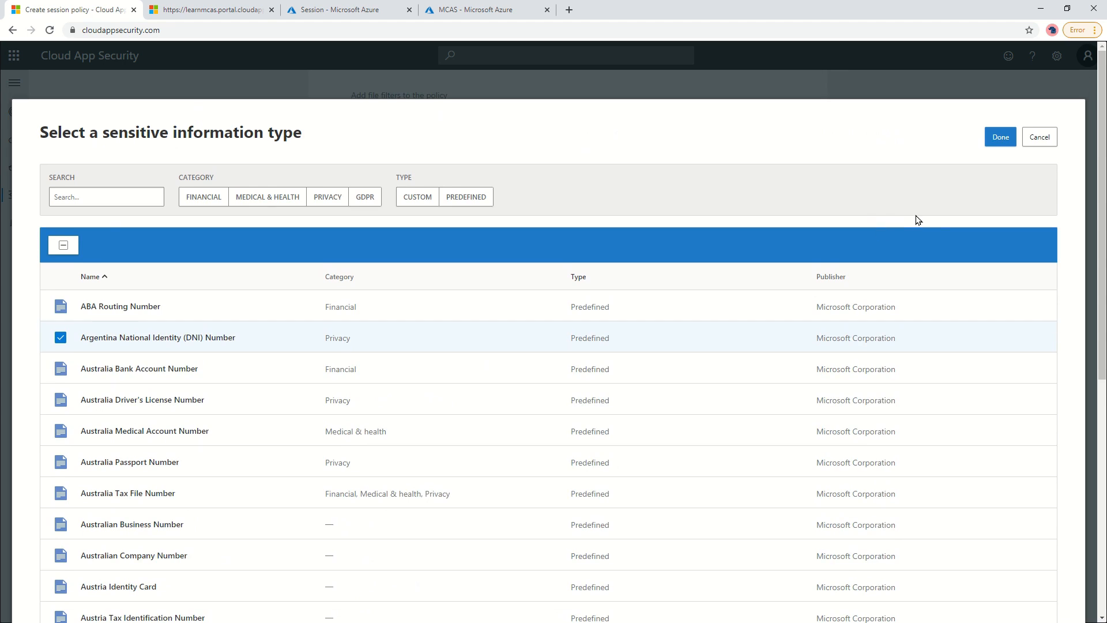
{"action": "left_click", "coordinate": [996, 140]}
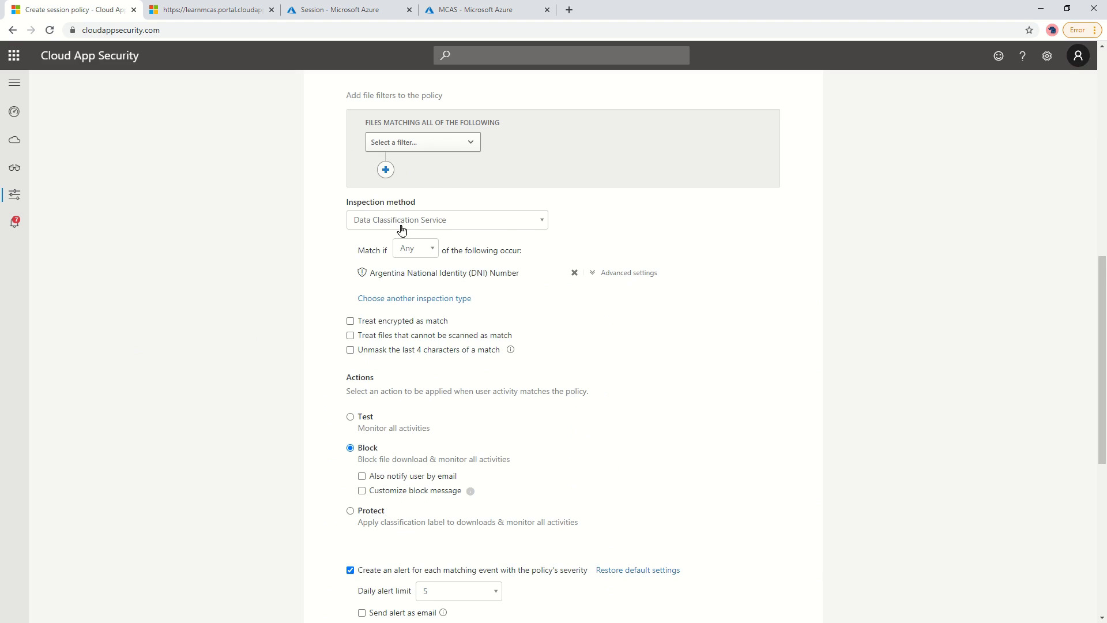
Open the DNI condition's advanced settings and re-enter minimum instance count 1.
{"action": "left_click", "coordinate": [605, 276]}
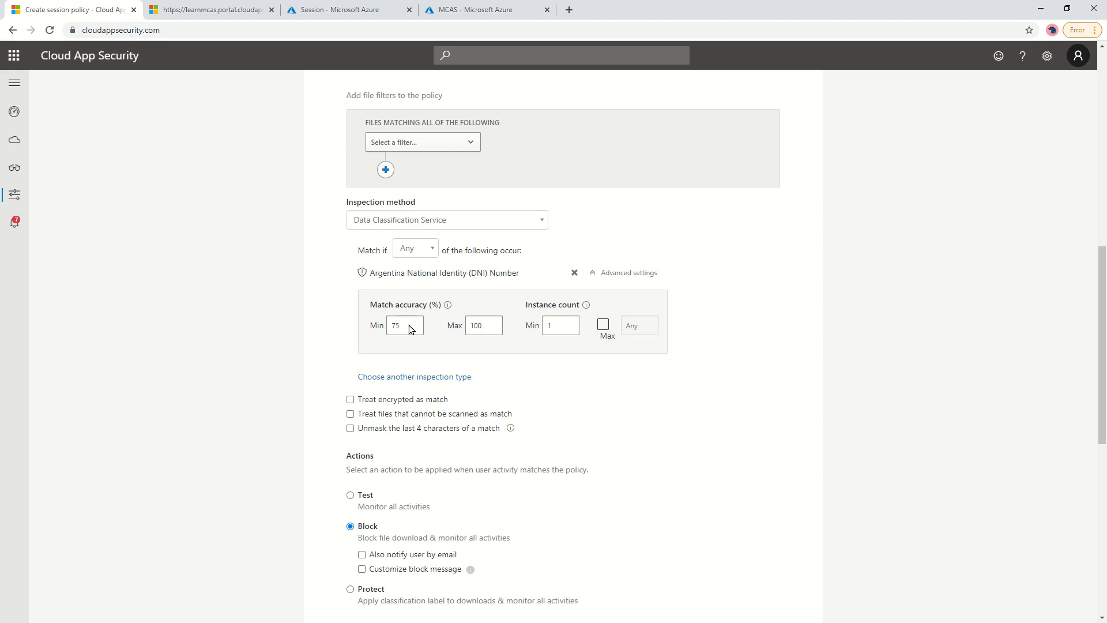
{"action": "double_click", "coordinate": [547, 325]}
{"action": "key", "text": "BackSpace"}
{"action": "type", "text": "1"}
{"action": "scroll", "coordinate": [183, 336], "scroll_direction": "down", "scroll_amount": 2}
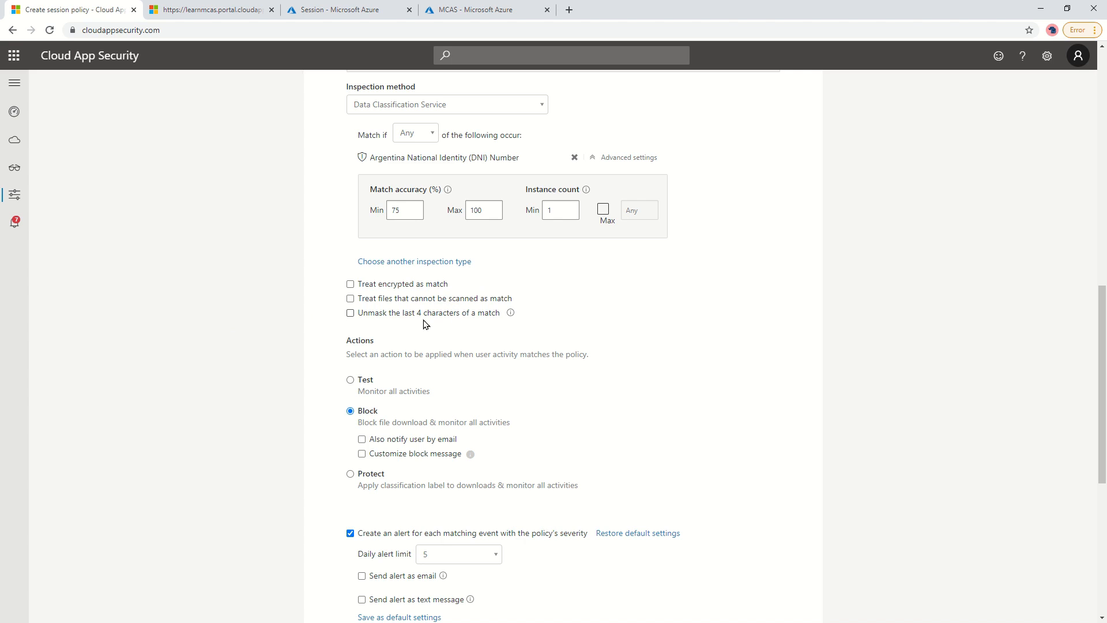
{"action": "scroll", "coordinate": [210, 313], "scroll_direction": "down", "scroll_amount": 2}
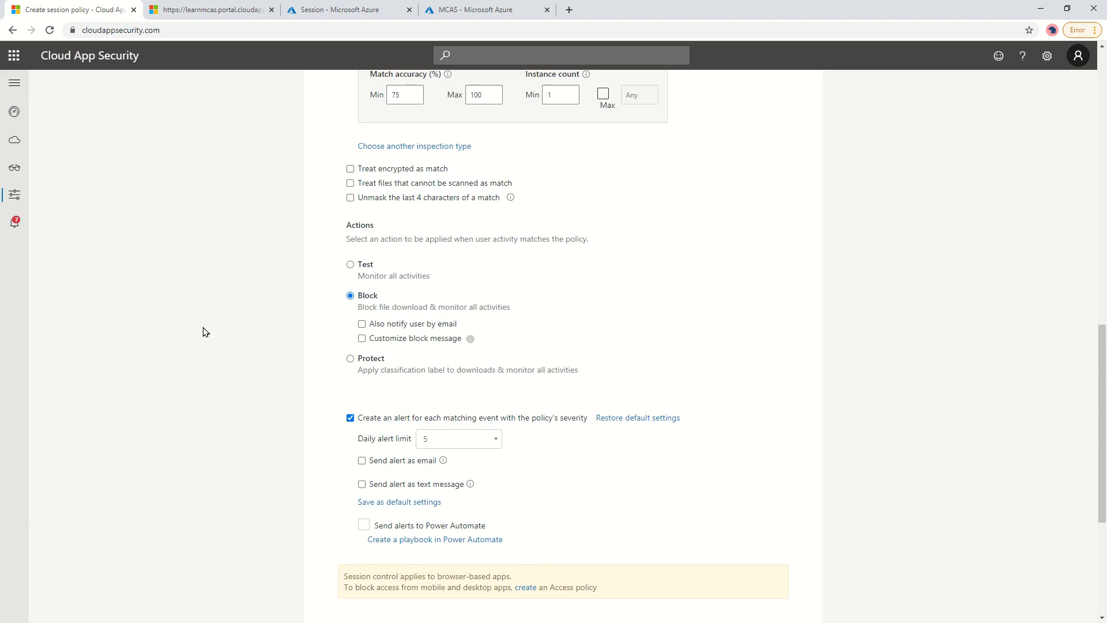
{"action": "left_click", "coordinate": [362, 325]}
{"action": "left_click", "coordinate": [362, 338]}
{"action": "left_click", "coordinate": [413, 376]}
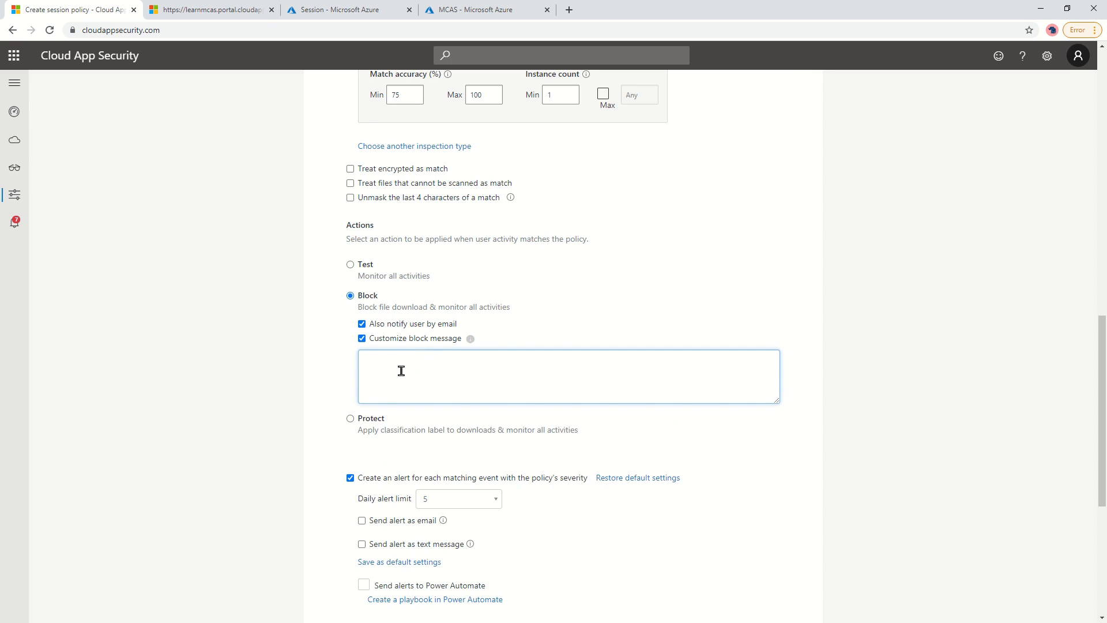
{"action": "scroll", "coordinate": [488, 349], "scroll_direction": "down", "scroll_amount": 3}
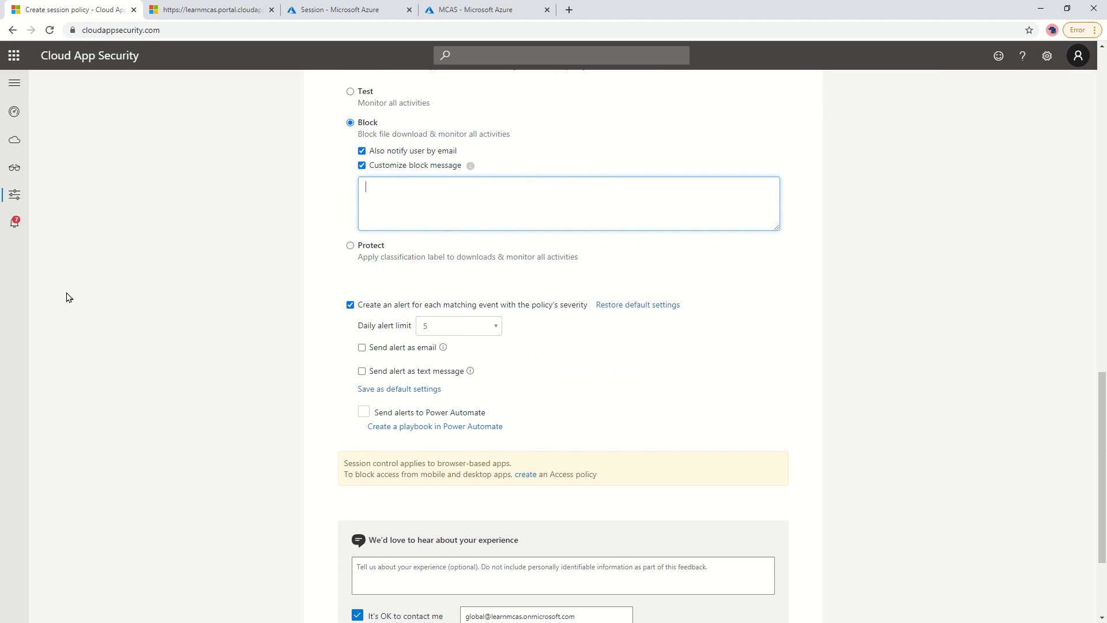
{"action": "left_click", "coordinate": [169, 294]}
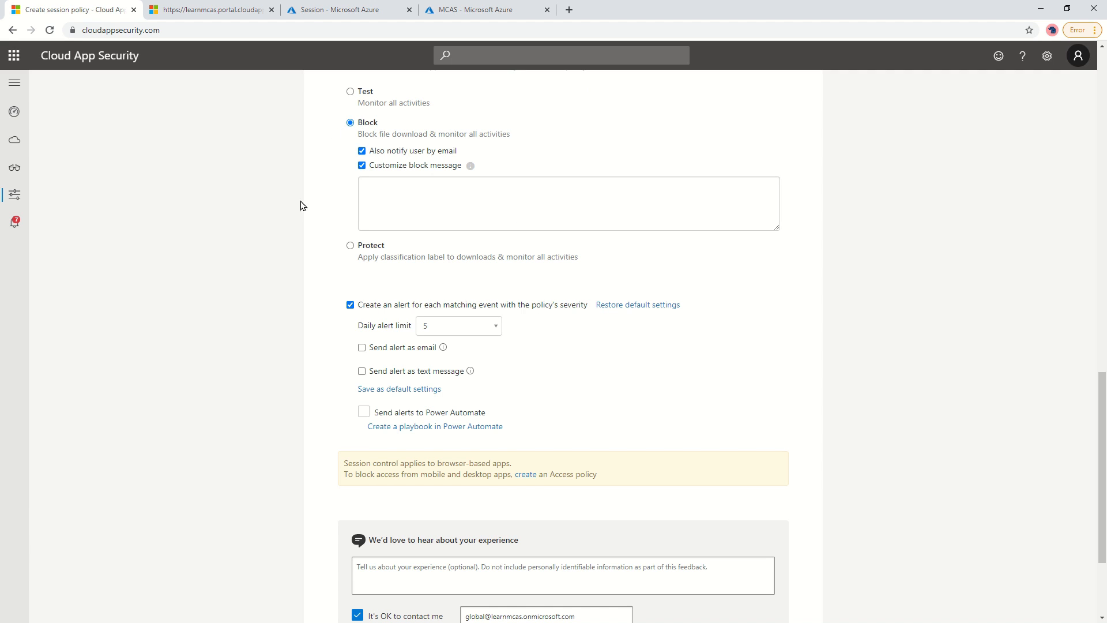
{"action": "scroll", "coordinate": [483, 324], "scroll_direction": "up", "scroll_amount": 4}
{"action": "scroll", "coordinate": [358, 288], "scroll_direction": "up", "scroll_amount": 8}
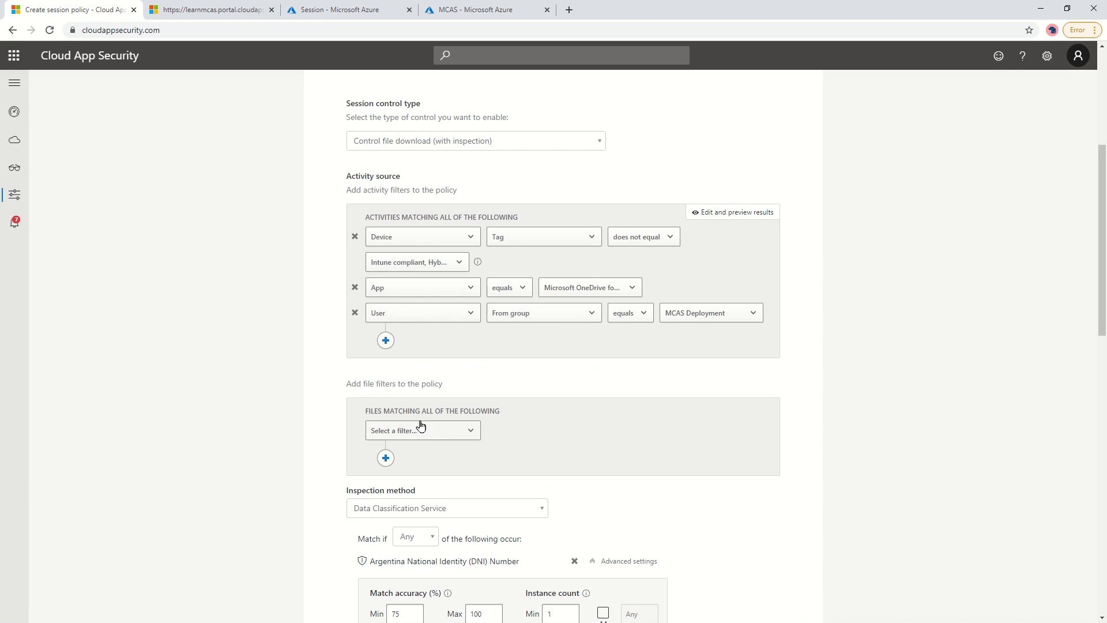
{"action": "scroll", "coordinate": [556, 367], "scroll_direction": "down", "scroll_amount": 4}
{"action": "scroll", "coordinate": [558, 369], "scroll_direction": "down", "scroll_amount": 8}
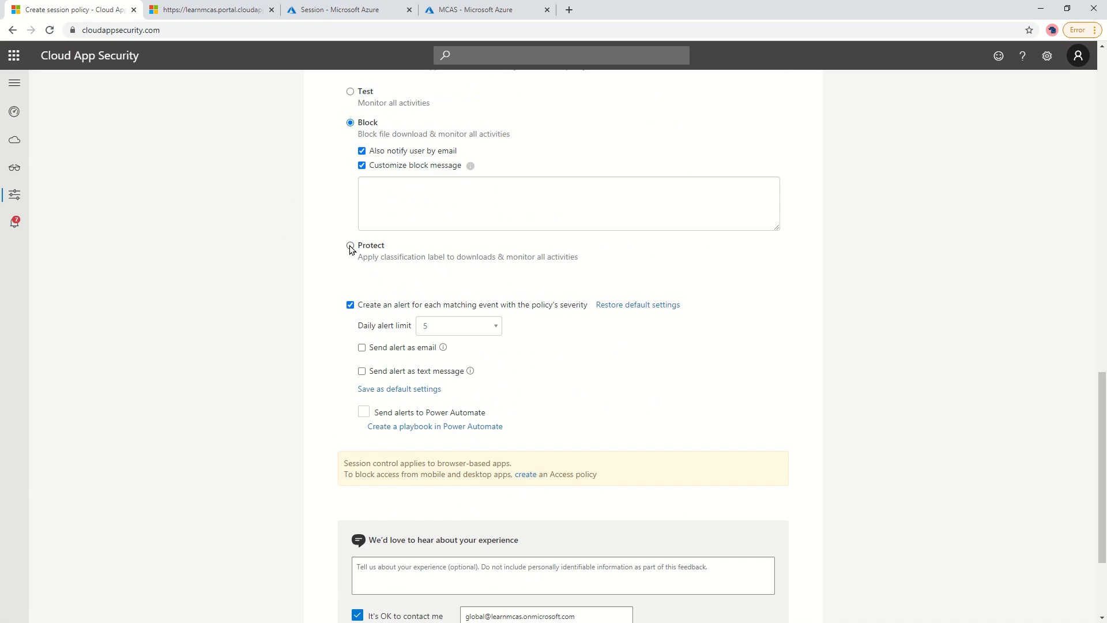
{"action": "scroll", "coordinate": [272, 287], "scroll_direction": "down", "scroll_amount": 2}
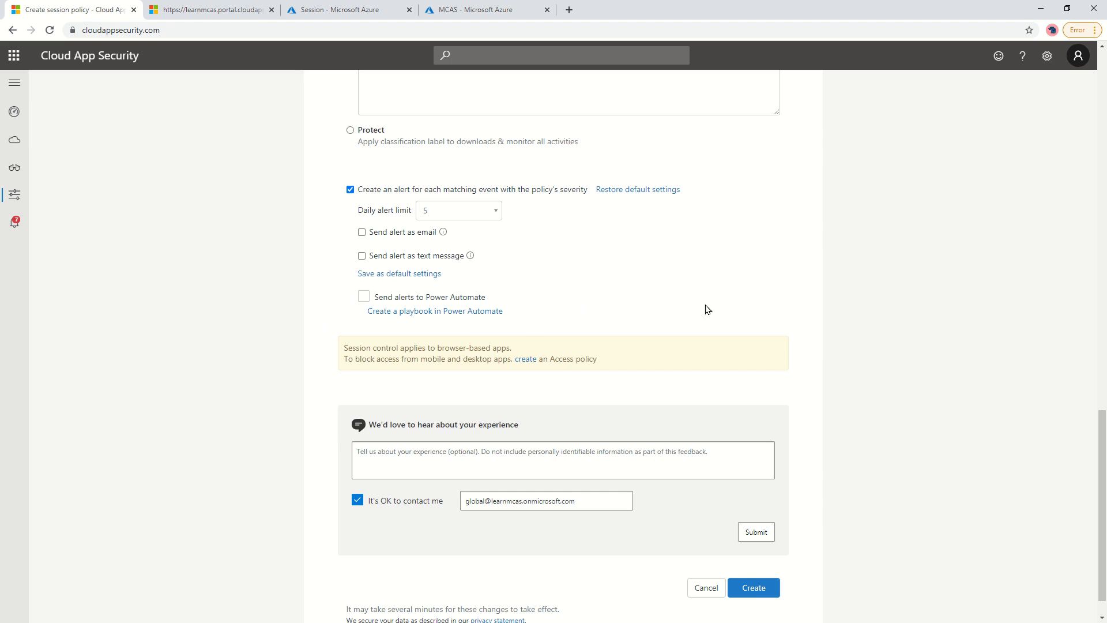
{"action": "scroll", "coordinate": [672, 453], "scroll_direction": "up", "scroll_amount": 10}
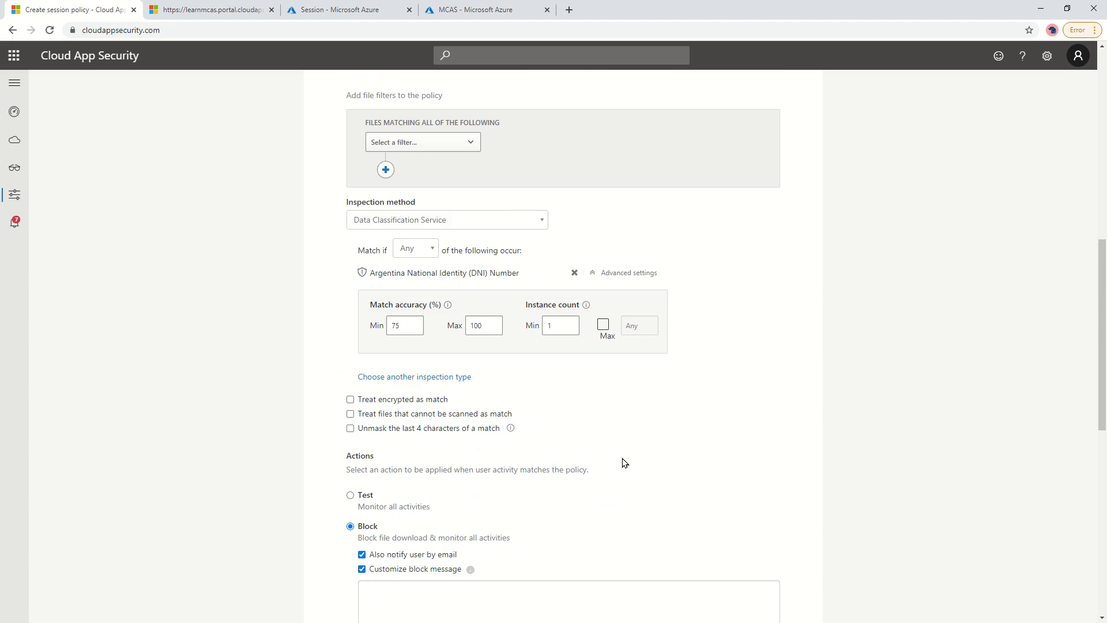
{"action": "scroll", "coordinate": [535, 470], "scroll_direction": "up", "scroll_amount": 7}
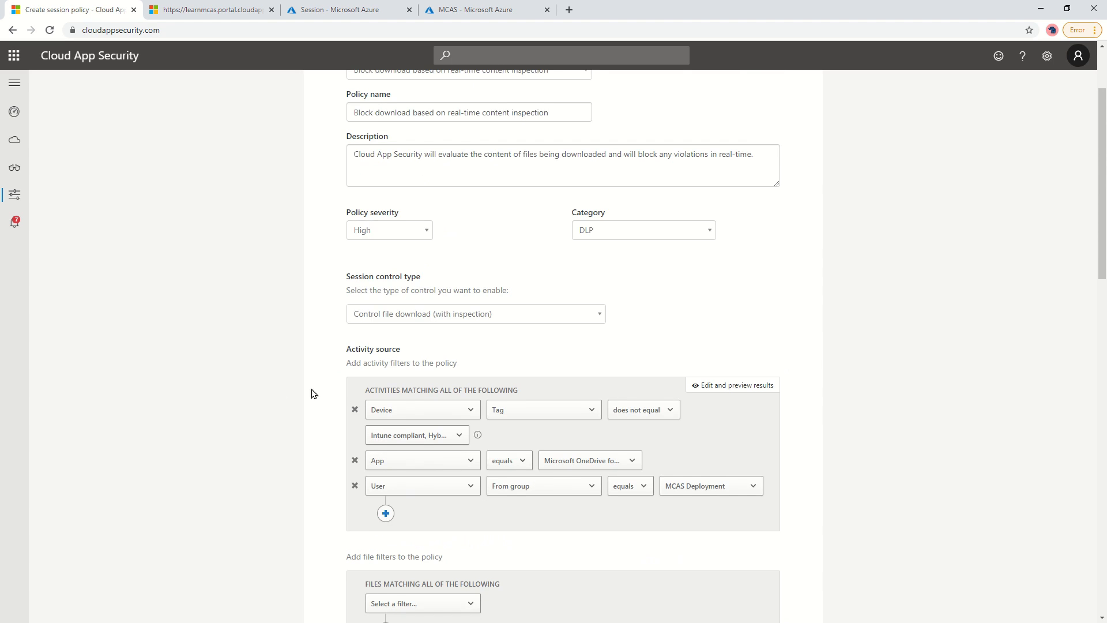
Return to Policies and discard the unsaved policy.
{"action": "mouse_move", "coordinate": [15, 194]}
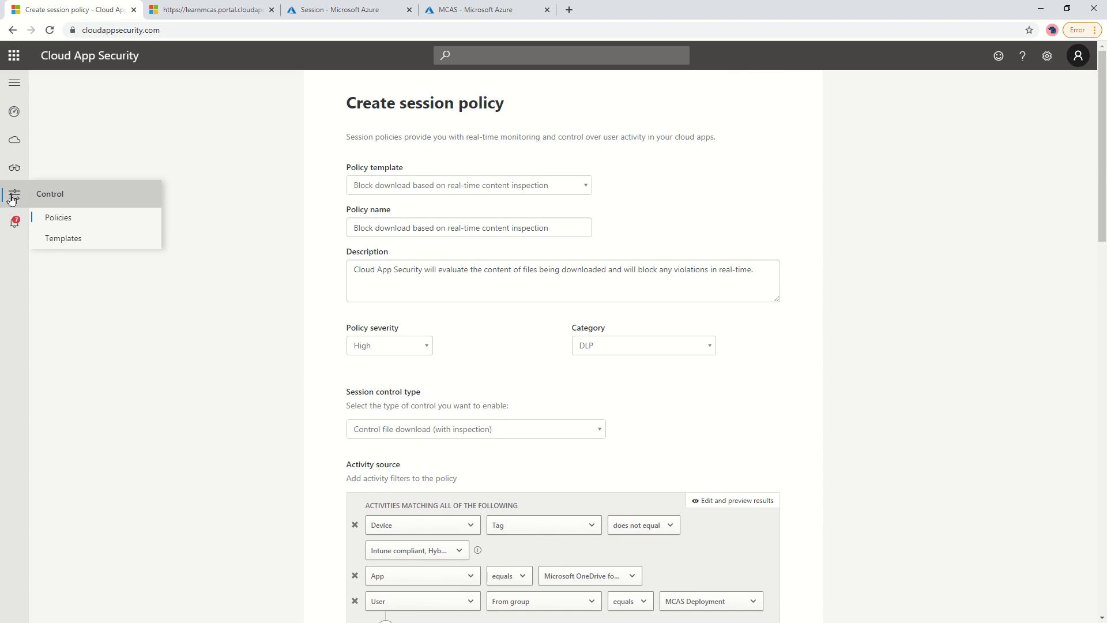
{"action": "left_click", "coordinate": [75, 223]}
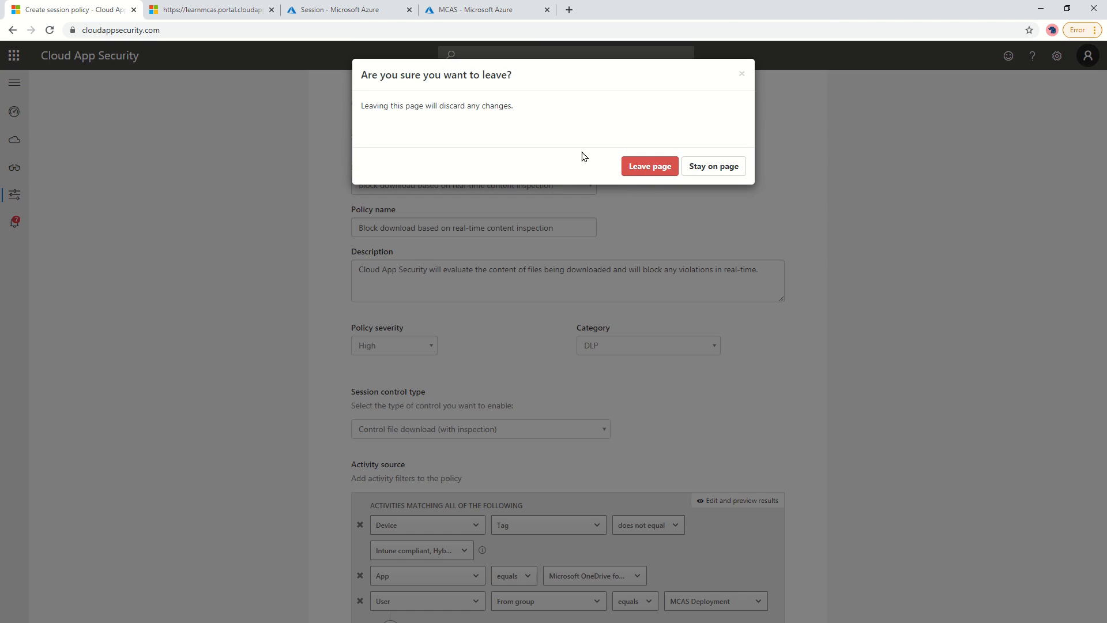
{"action": "left_click", "coordinate": [644, 171]}
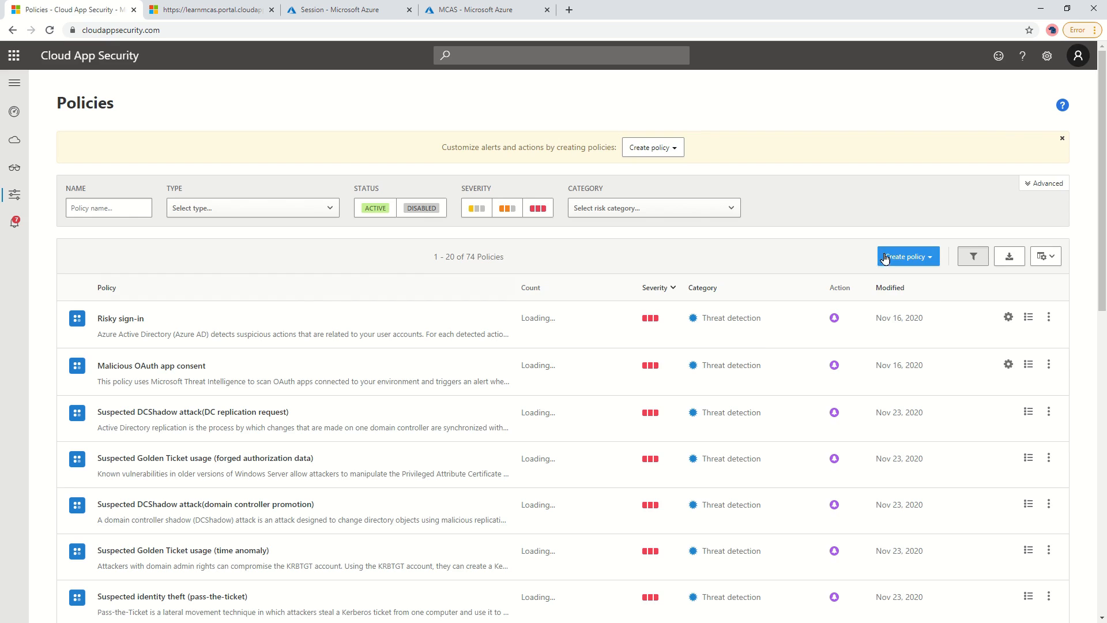
Filter the policy list to Session policy and open 'if the file is word document'.
{"action": "left_click", "coordinate": [894, 254]}
{"action": "left_click", "coordinate": [230, 216]}
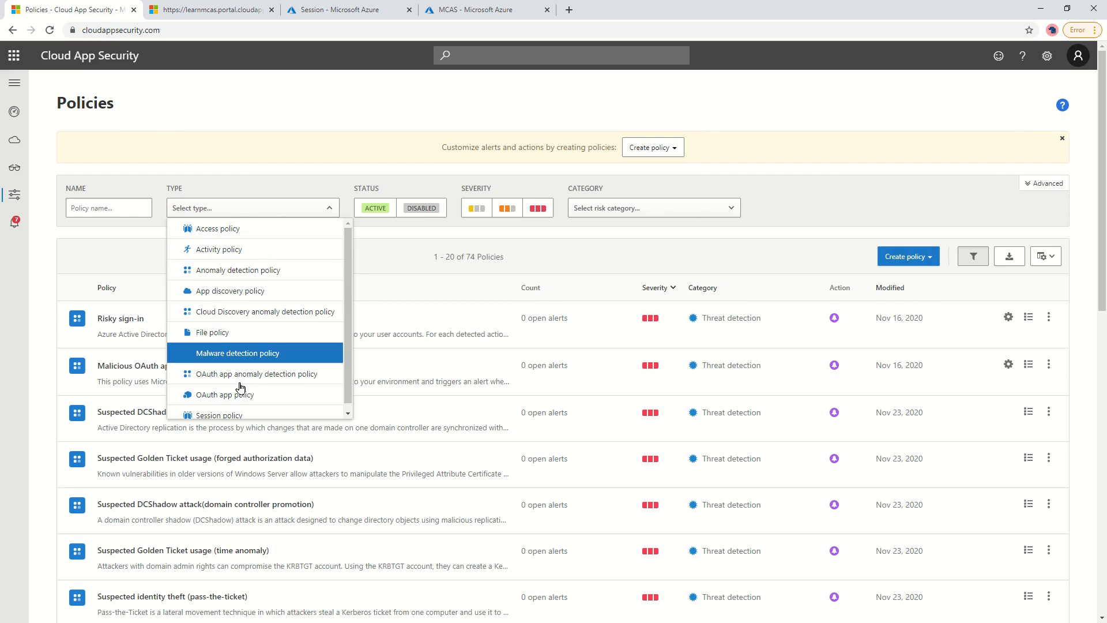
{"action": "scroll", "coordinate": [272, 395], "scroll_direction": "down", "scroll_amount": 1}
{"action": "left_click", "coordinate": [274, 408]}
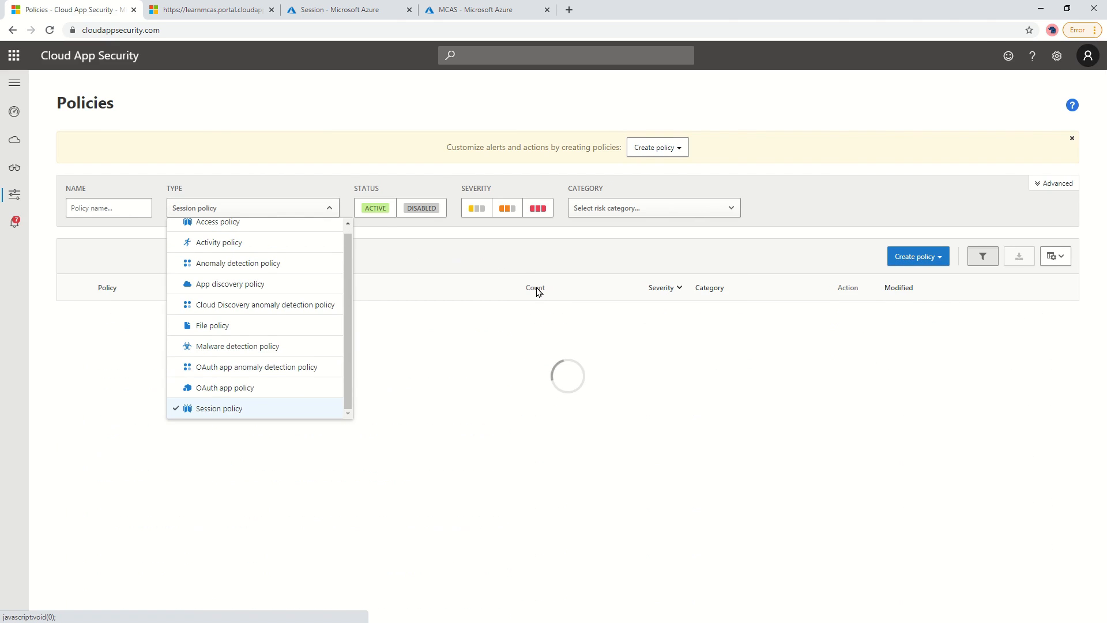
{"action": "left_click", "coordinate": [514, 262]}
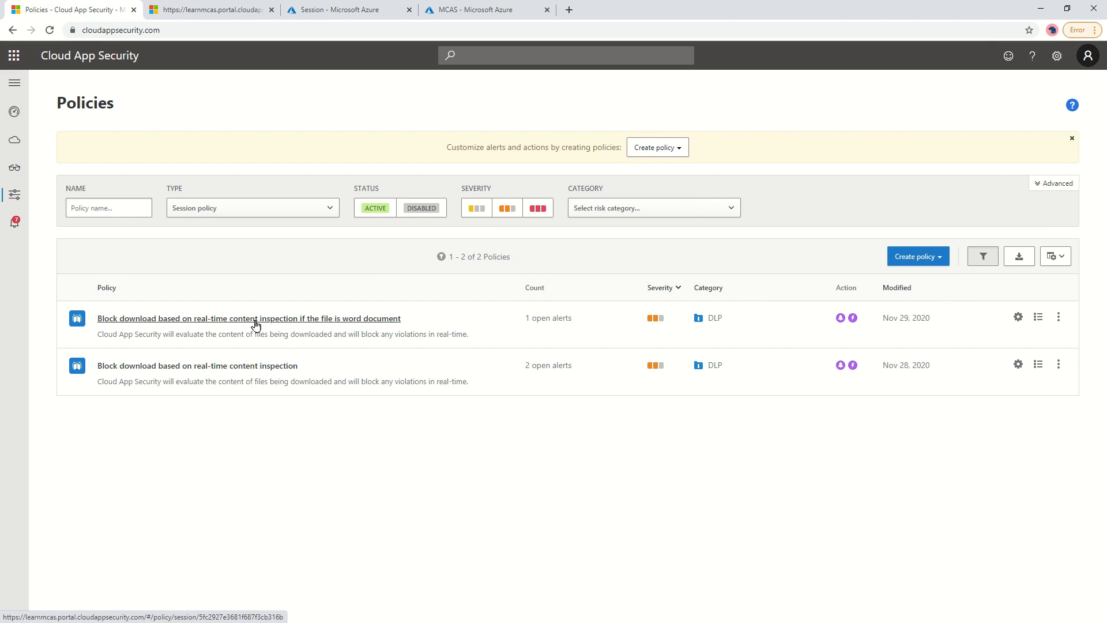
{"action": "left_click", "coordinate": [255, 319]}
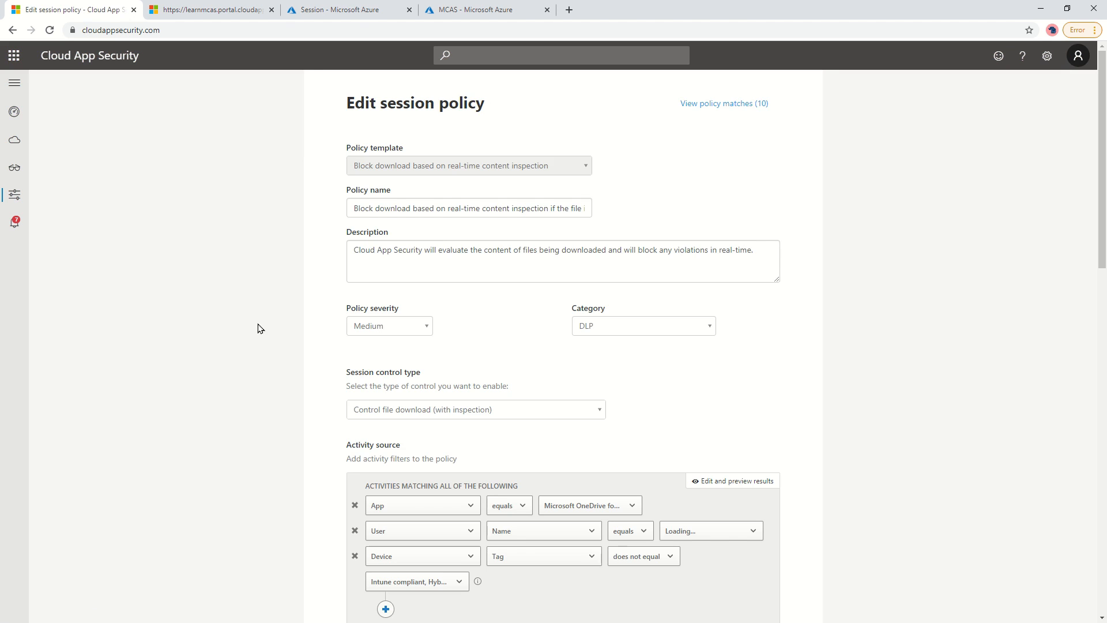
Check the docx extension filter and confirm the inspection method stays None.
{"action": "scroll", "coordinate": [267, 324], "scroll_direction": "down", "scroll_amount": 6}
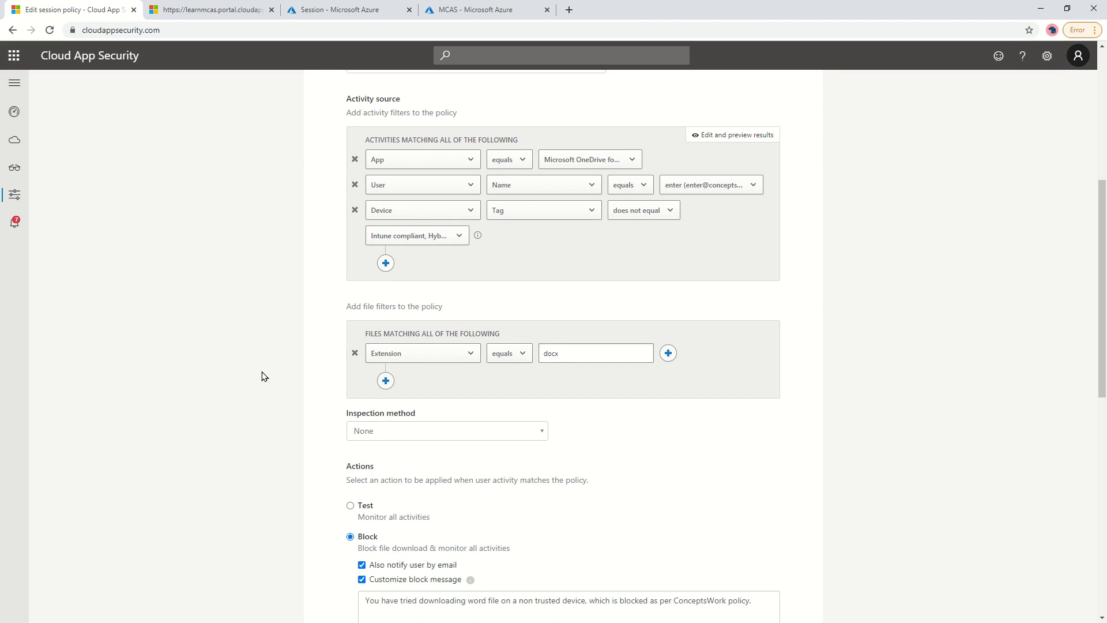
{"action": "left_click", "coordinate": [599, 349]}
{"action": "left_click", "coordinate": [369, 436]}
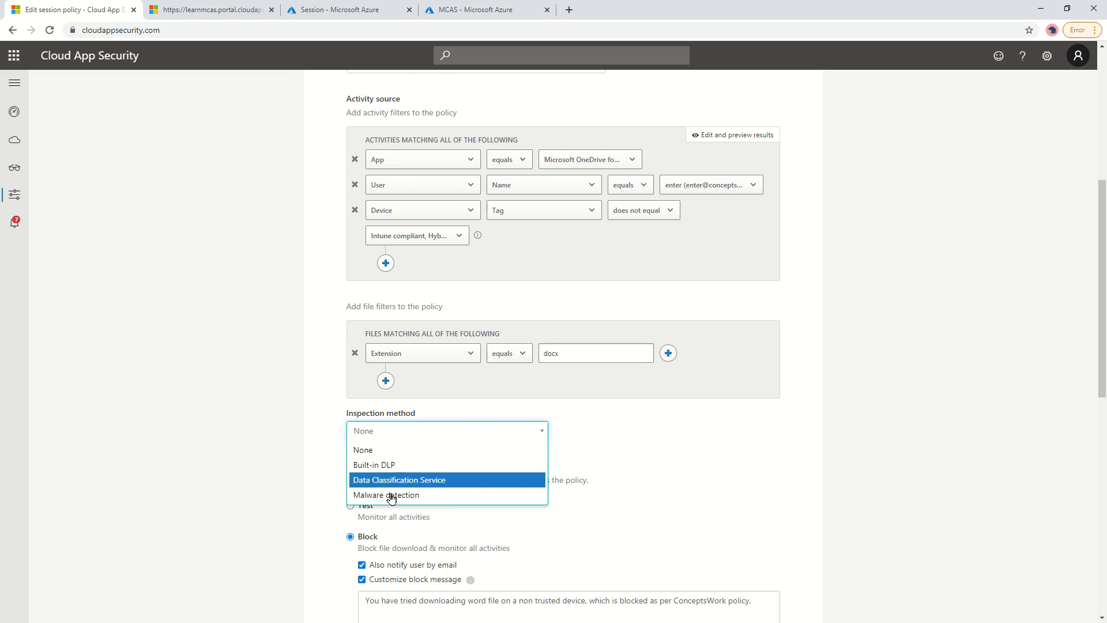
{"action": "left_click", "coordinate": [362, 455]}
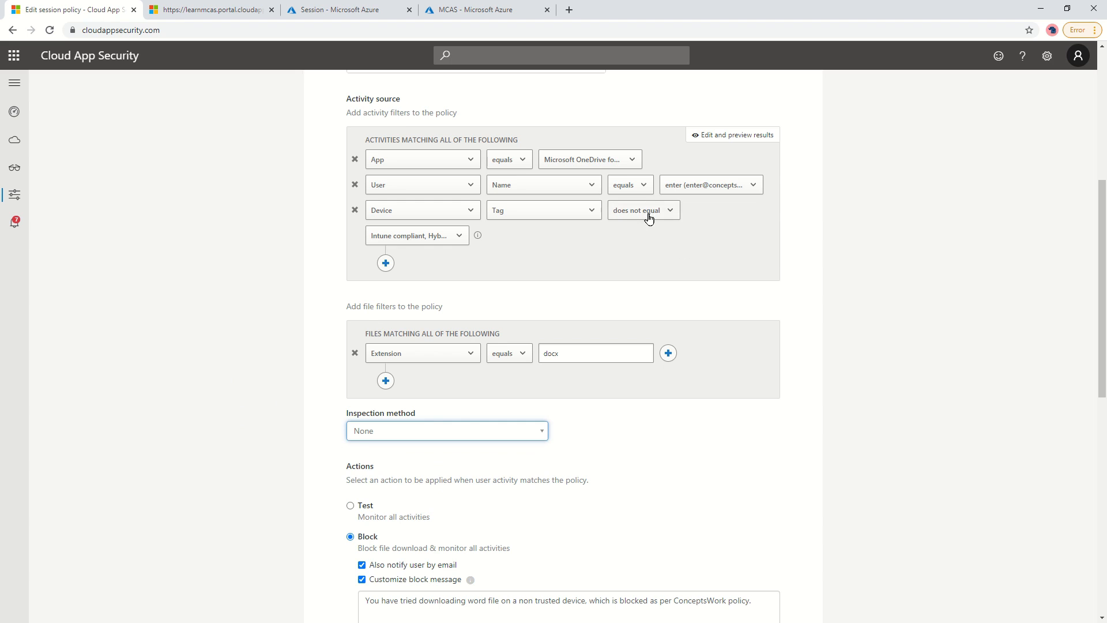
Review the policy's user and app filters without changing them.
{"action": "left_click", "coordinate": [707, 185]}
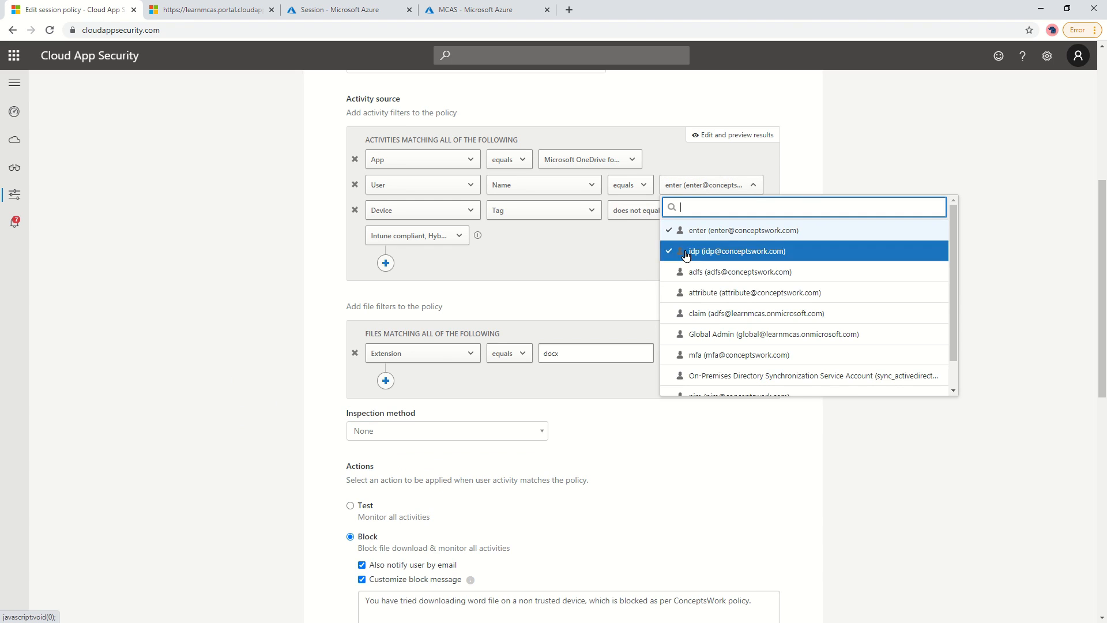
{"action": "left_click", "coordinate": [550, 265]}
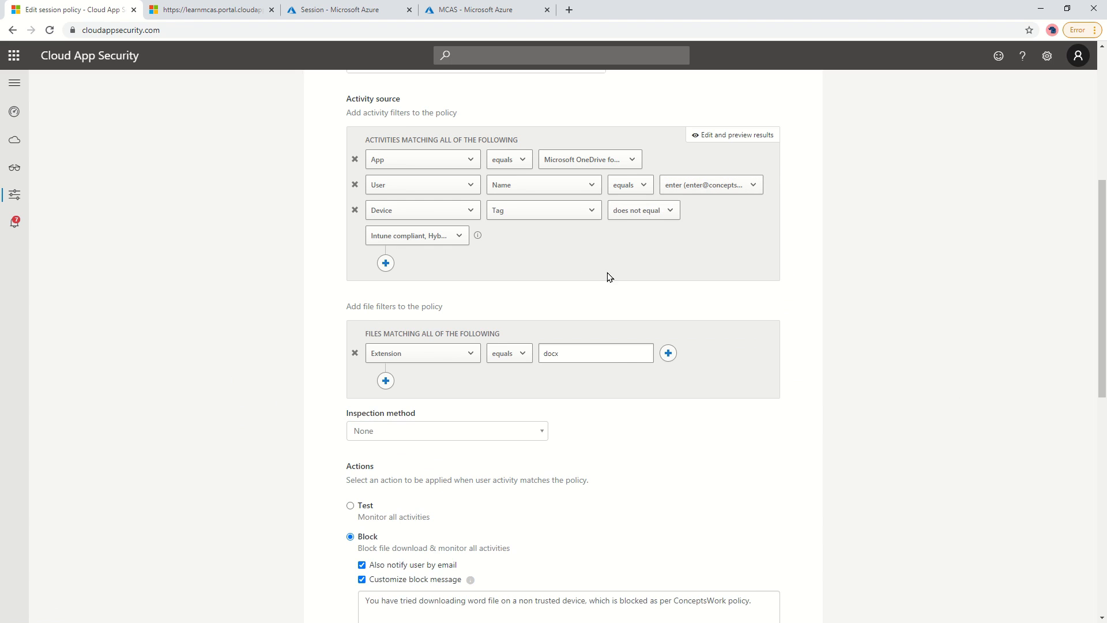
{"action": "left_click", "coordinate": [573, 355]}
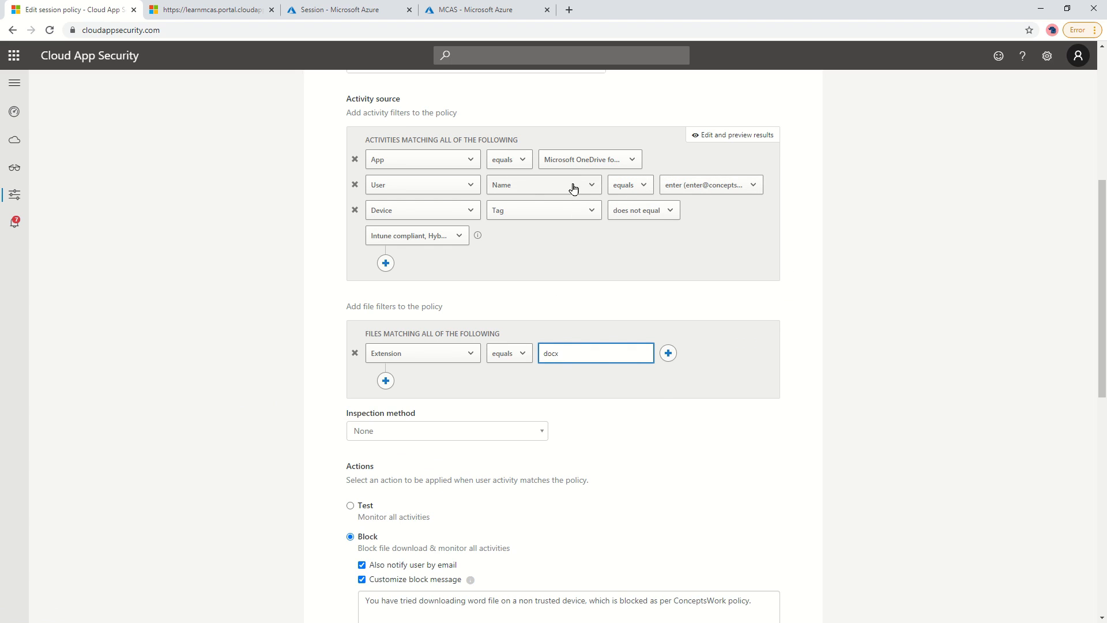
{"action": "left_click", "coordinate": [581, 162]}
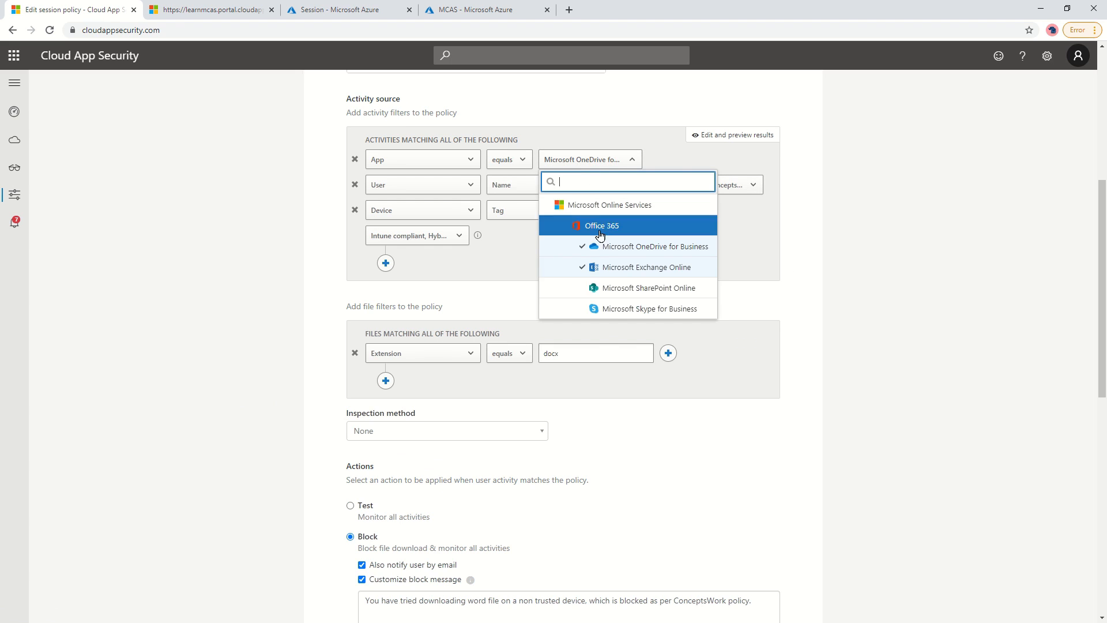
{"action": "left_click", "coordinate": [211, 248]}
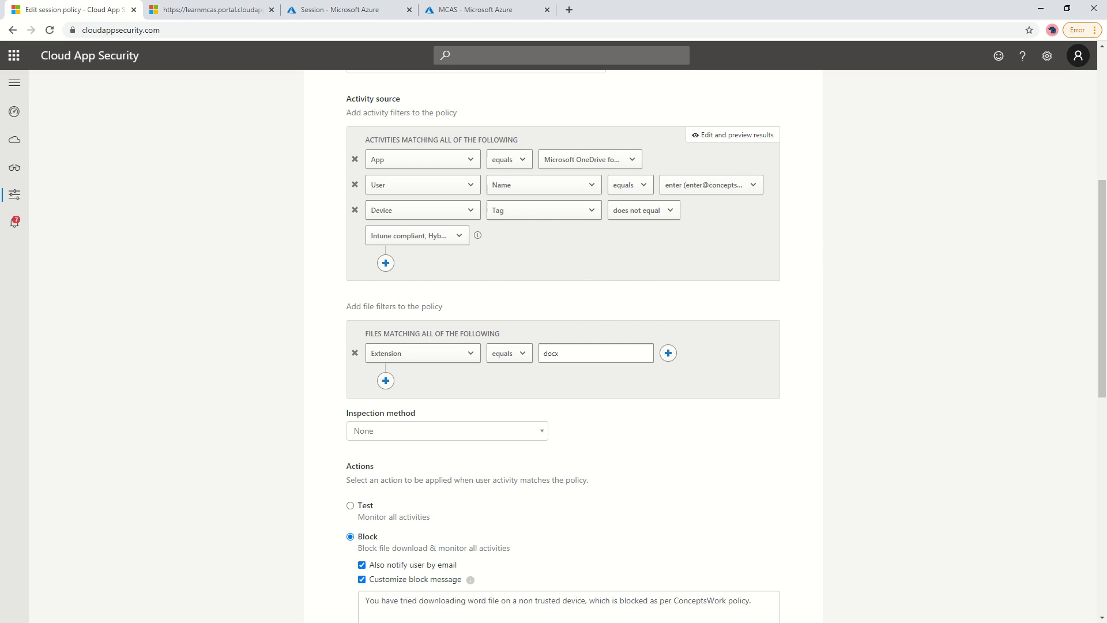
{"action": "key", "text": "alt+Tab"}
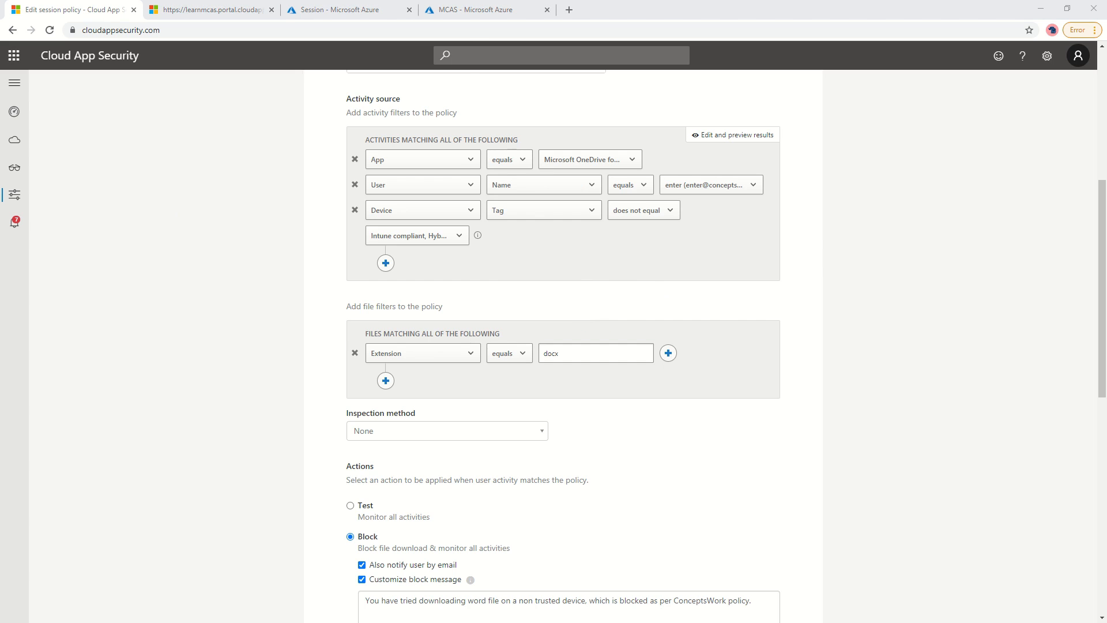
Load portal.office.com in the new maximized browser window.
{"action": "left_click", "coordinate": [651, 20]}
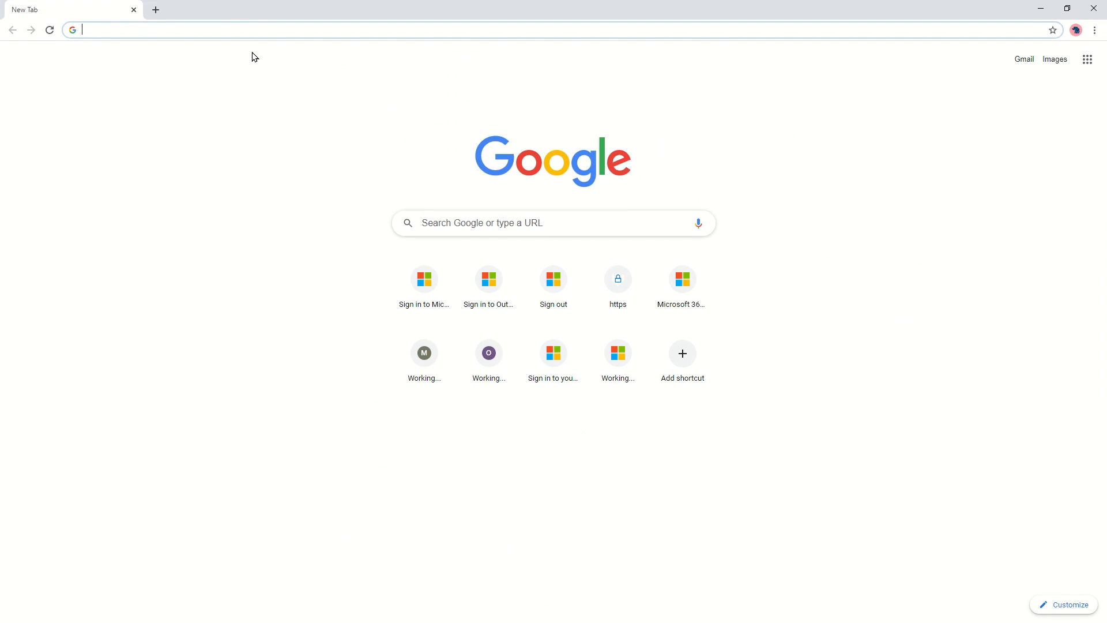
{"action": "type", "text": "port"}
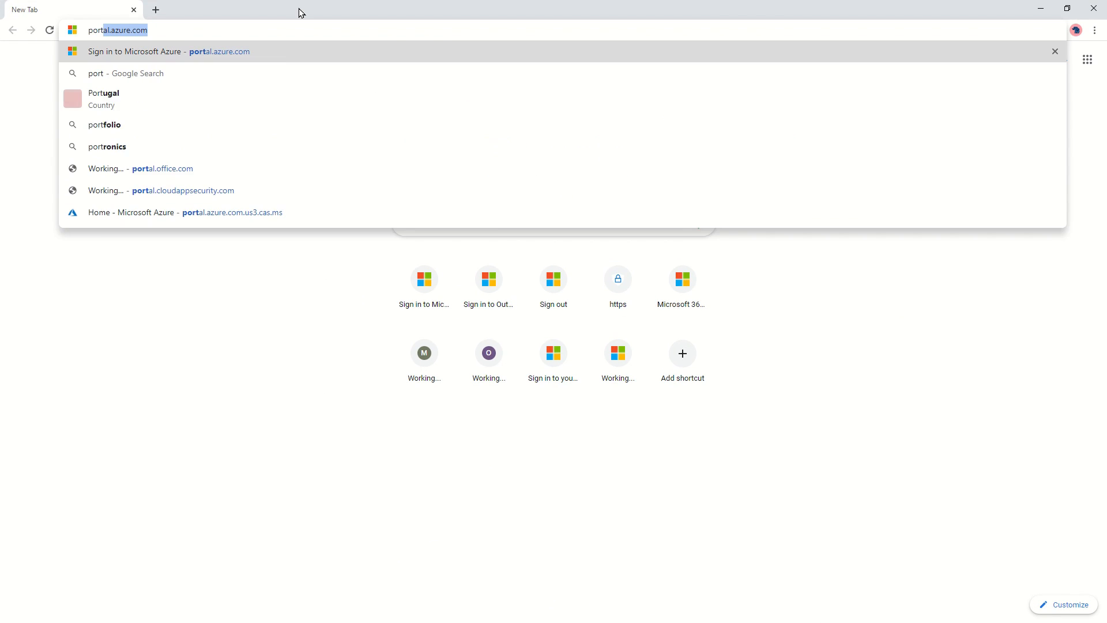
{"action": "type", "text": "al.offic.c"}
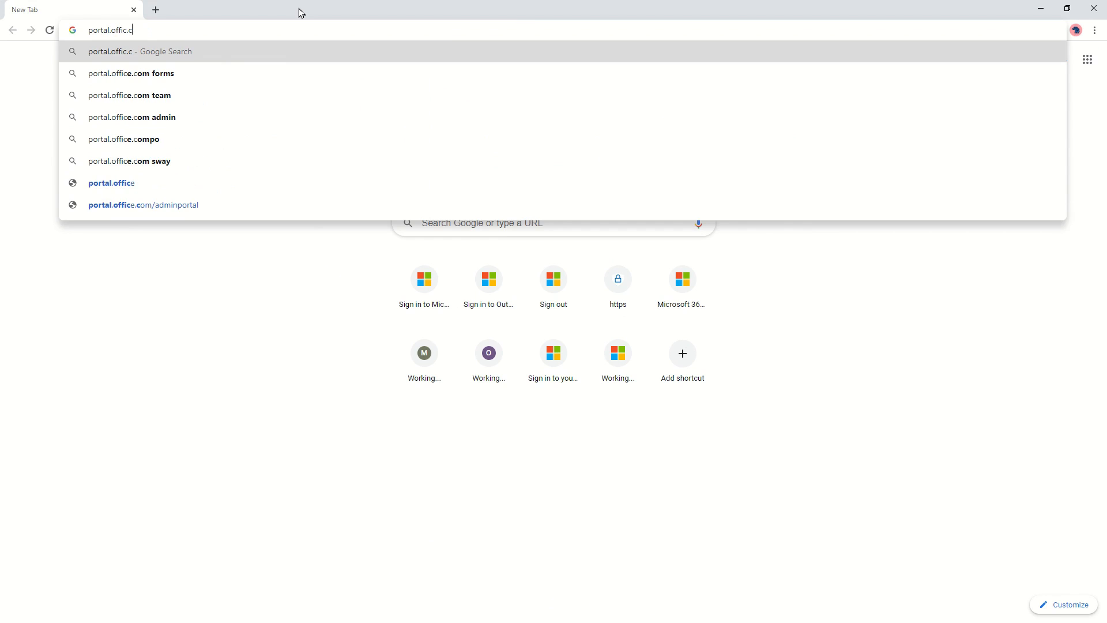
{"action": "key", "text": "BackSpace"}
{"action": "key", "text": "BackSpace"}
{"action": "type", "text": "e.com"}
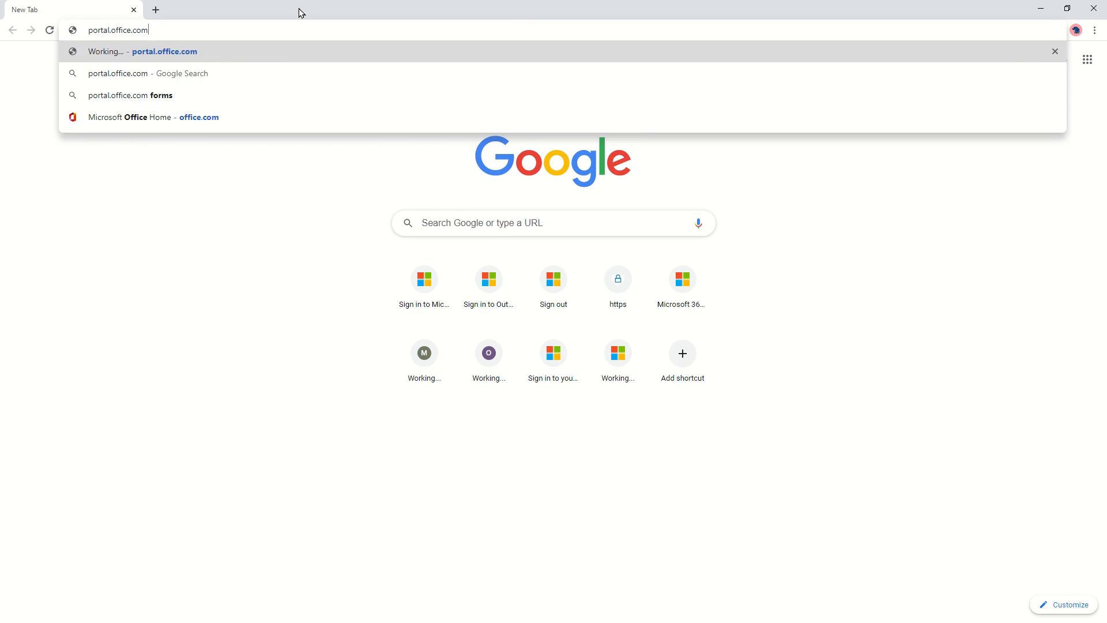
{"action": "key", "text": "Return"}
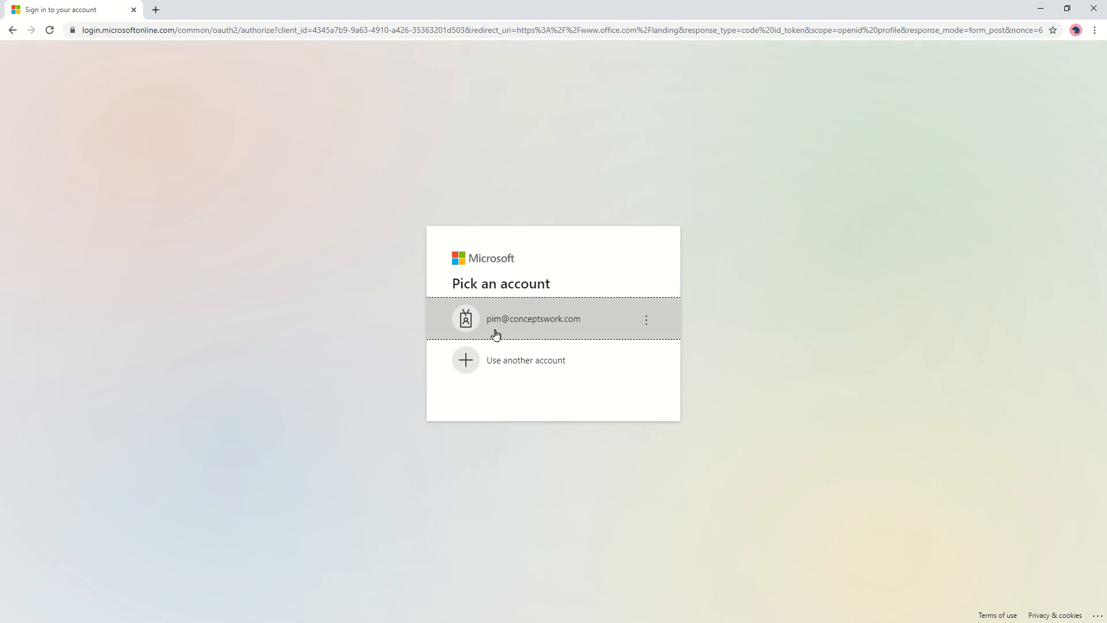
Sign in with a different account by entering its e-mail and password.
{"action": "left_click", "coordinate": [527, 364]}
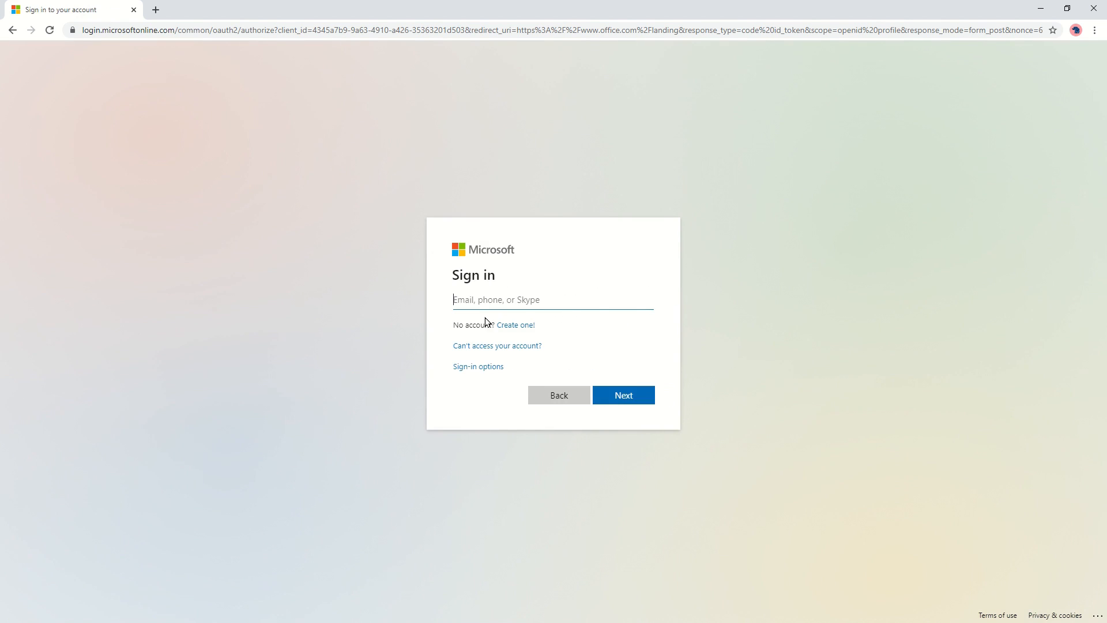
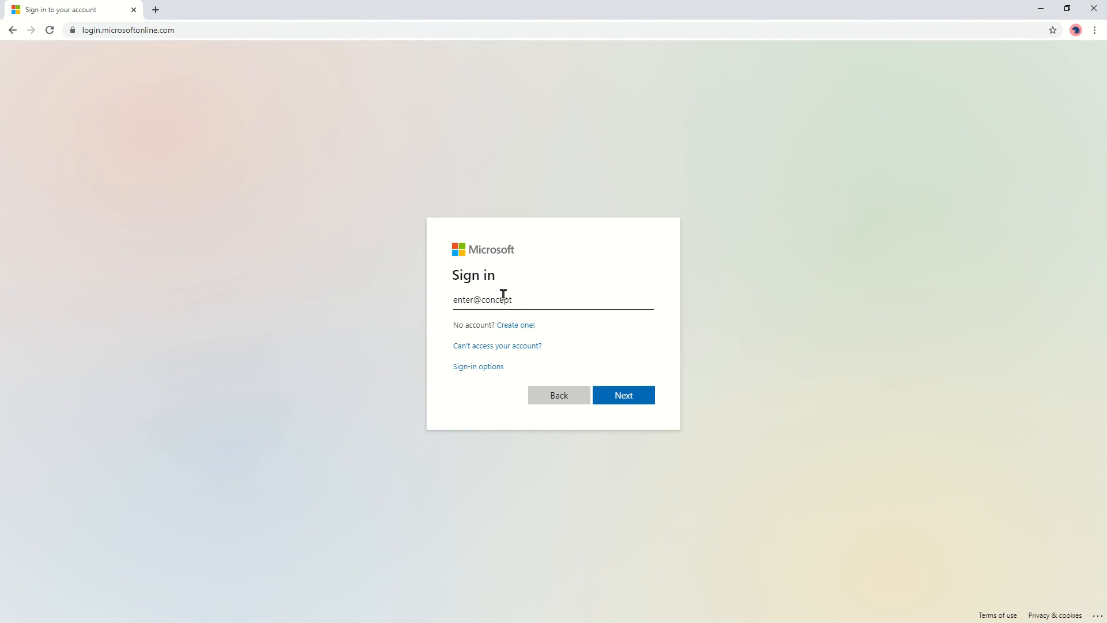
{"action": "key", "text": "Return"}
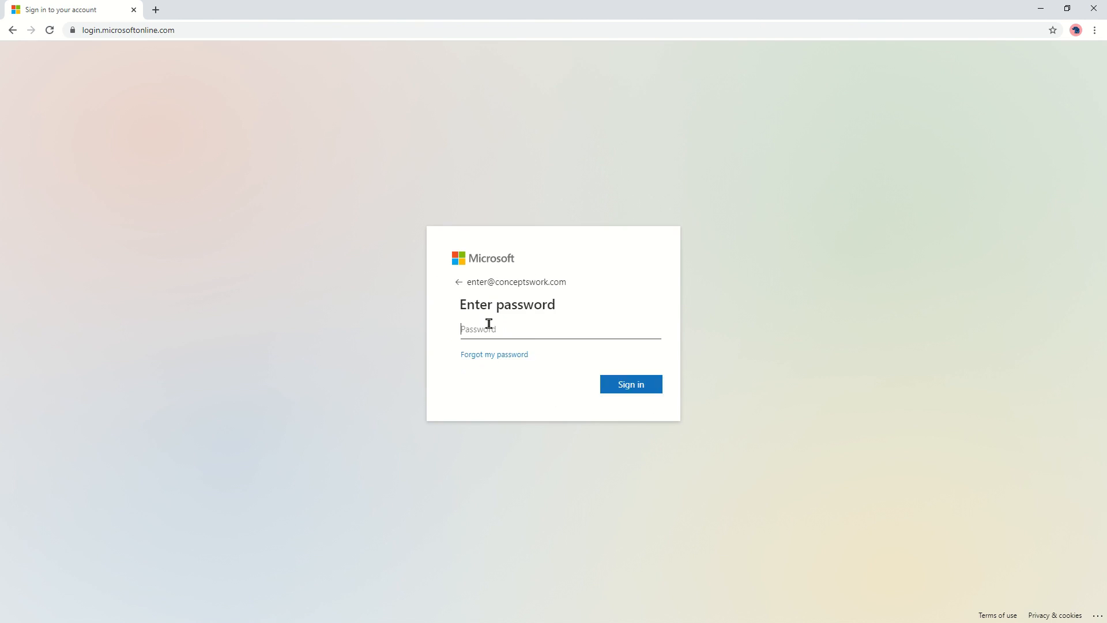
{"action": "type", "text": "•••"}
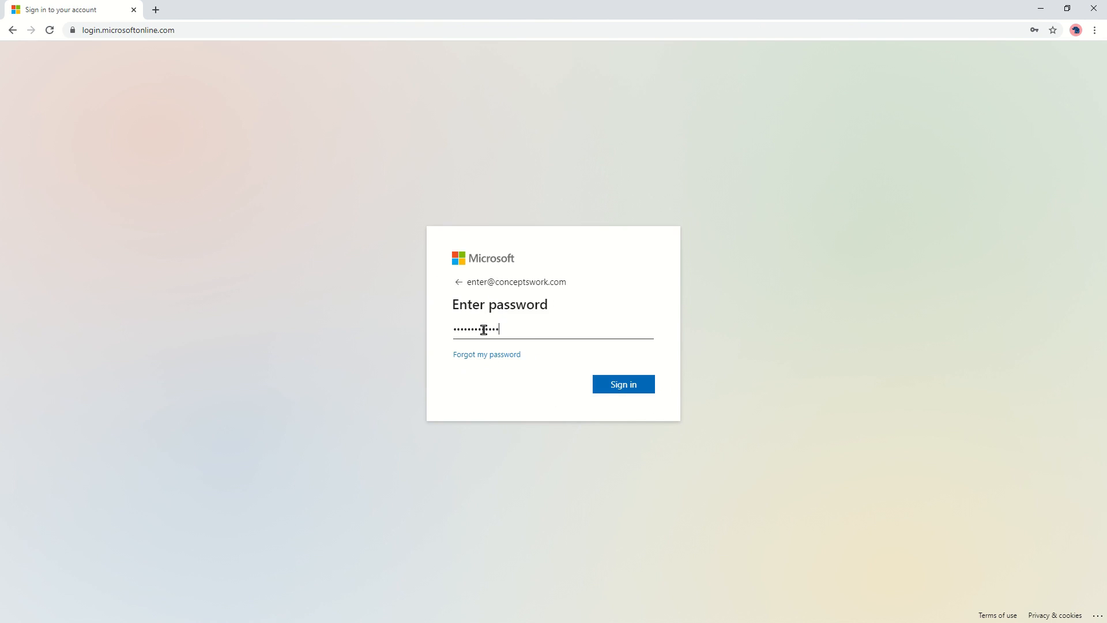
{"action": "key", "text": "Return"}
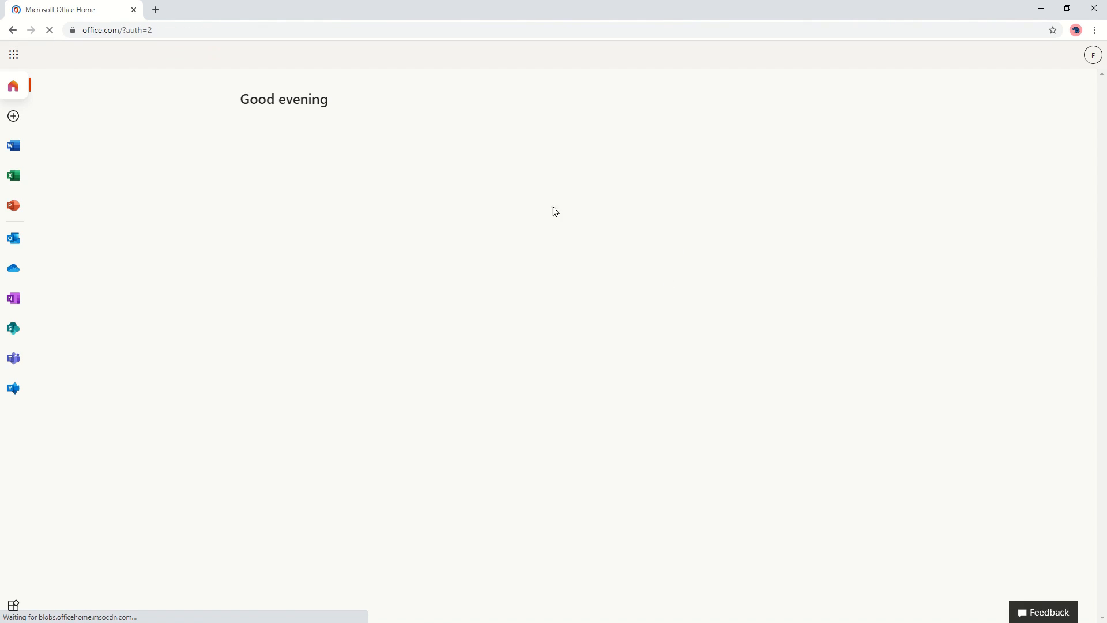
Open OneDrive for Business from the Office home page to reach My files.
{"action": "left_click", "coordinate": [13, 269]}
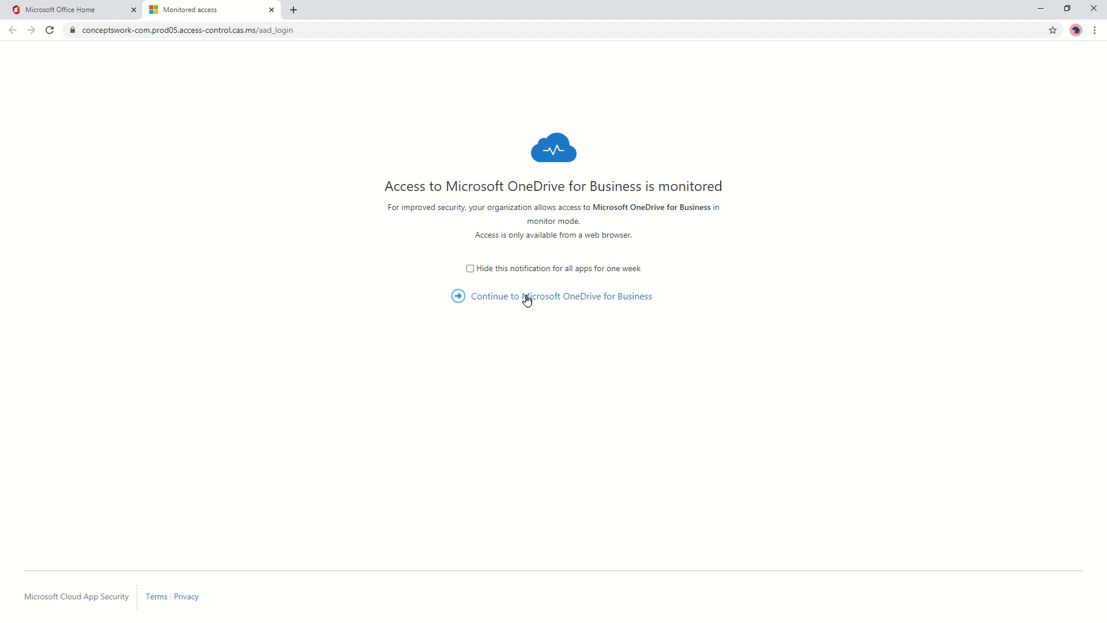
{"action": "left_click", "coordinate": [497, 295]}
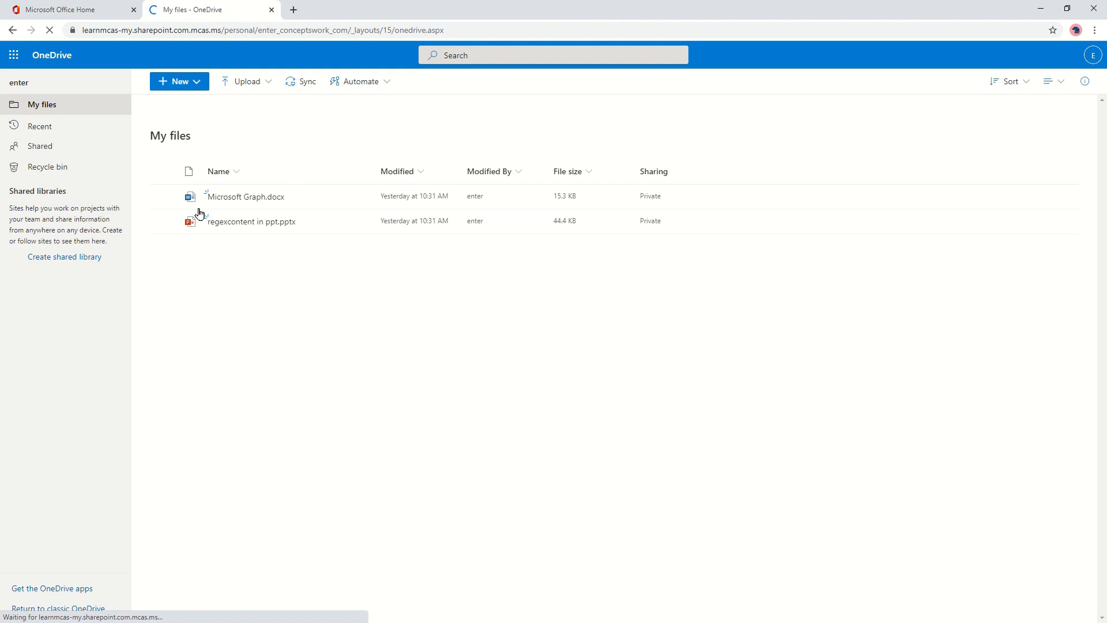
{"action": "mouse_move", "coordinate": [257, 203]}
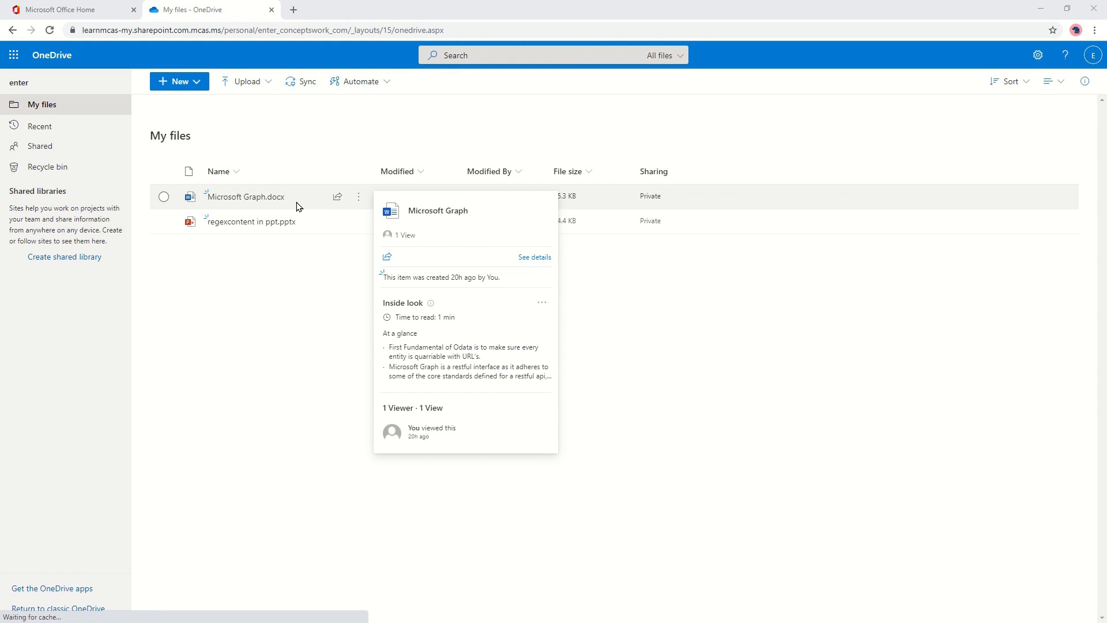
{"action": "key", "text": "alt+Tab"}
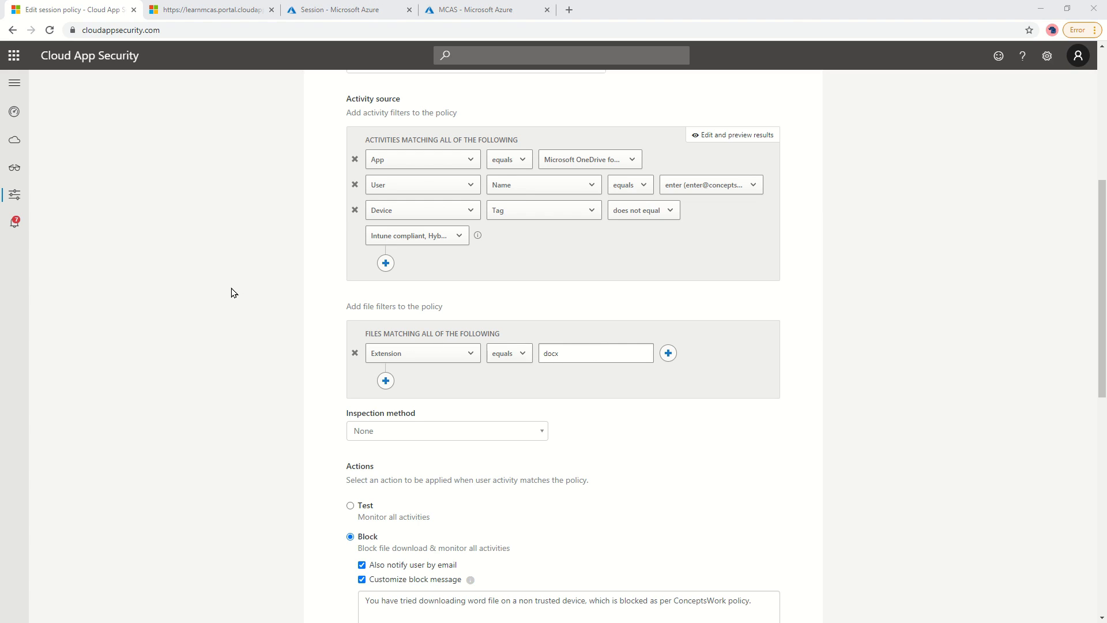
{"action": "key", "text": "alt+Tab"}
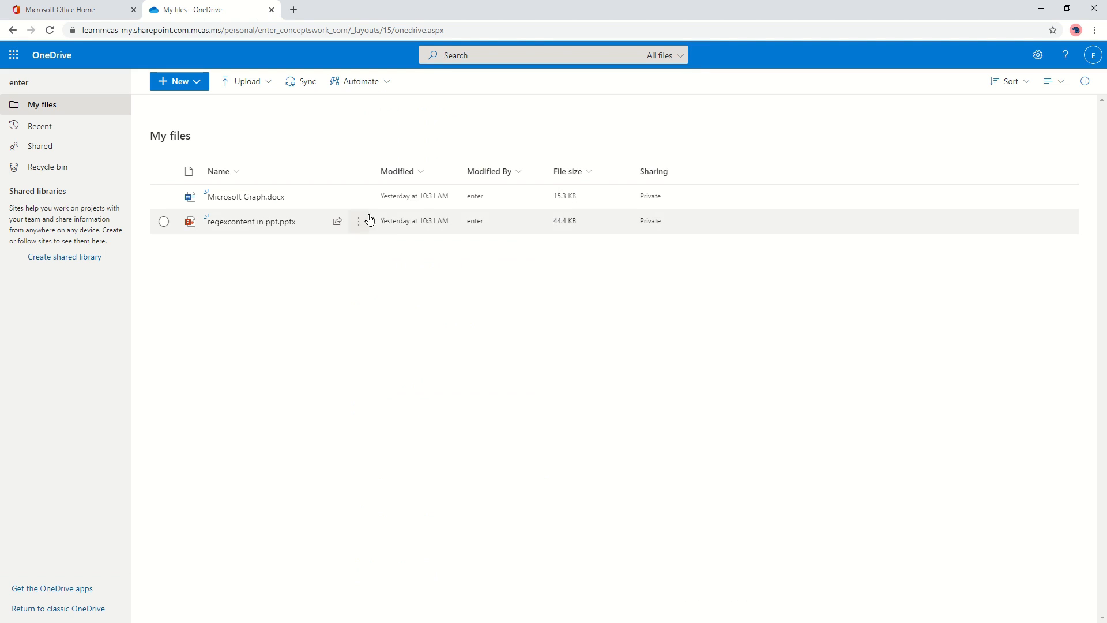
Try downloading Microsoft Graph.docx and dismiss the Download blocked notice.
{"action": "left_click", "coordinate": [164, 197]}
{"action": "left_click", "coordinate": [415, 85]}
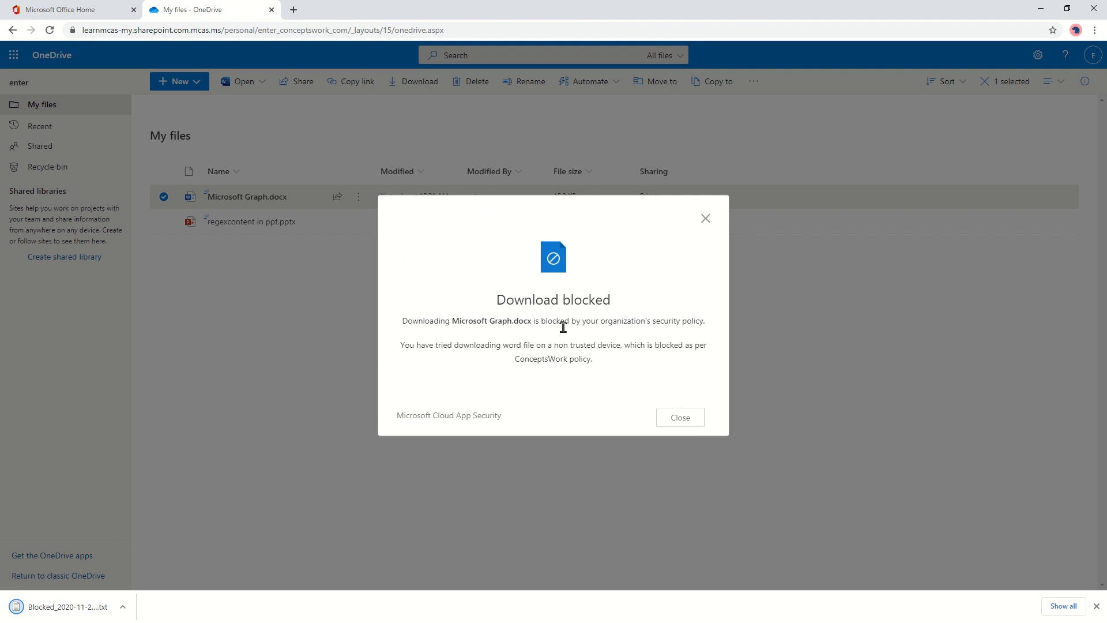
{"action": "left_click", "coordinate": [666, 416]}
Download regexcontent in ppt.pptx, which completes at 44.4 KB.
{"action": "key", "text": "Escape"}
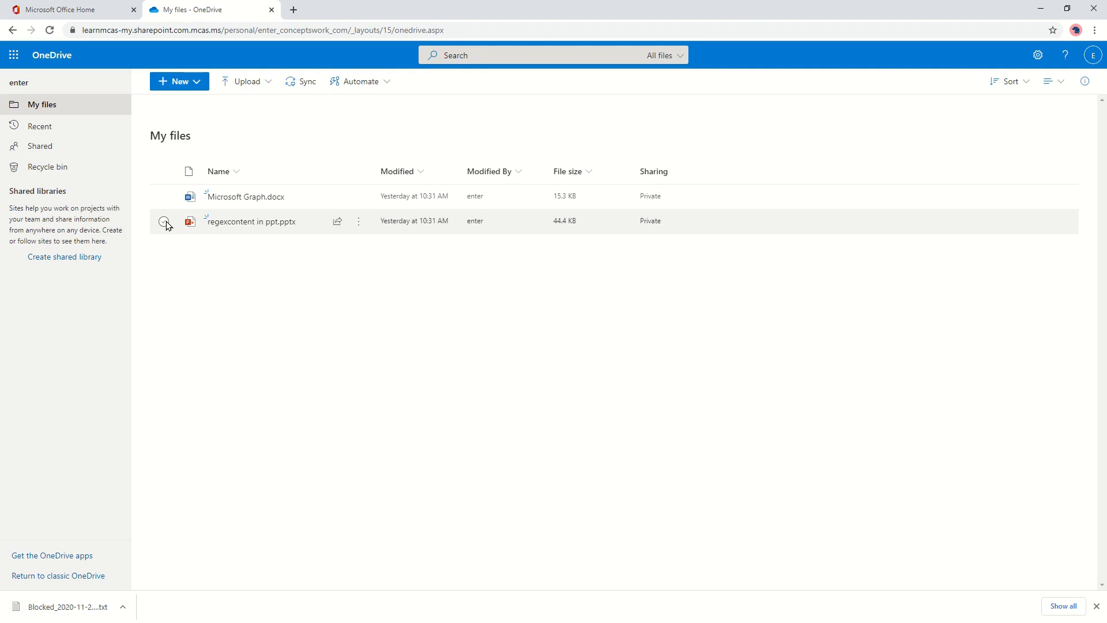
{"action": "left_click", "coordinate": [163, 222]}
{"action": "left_click", "coordinate": [421, 82]}
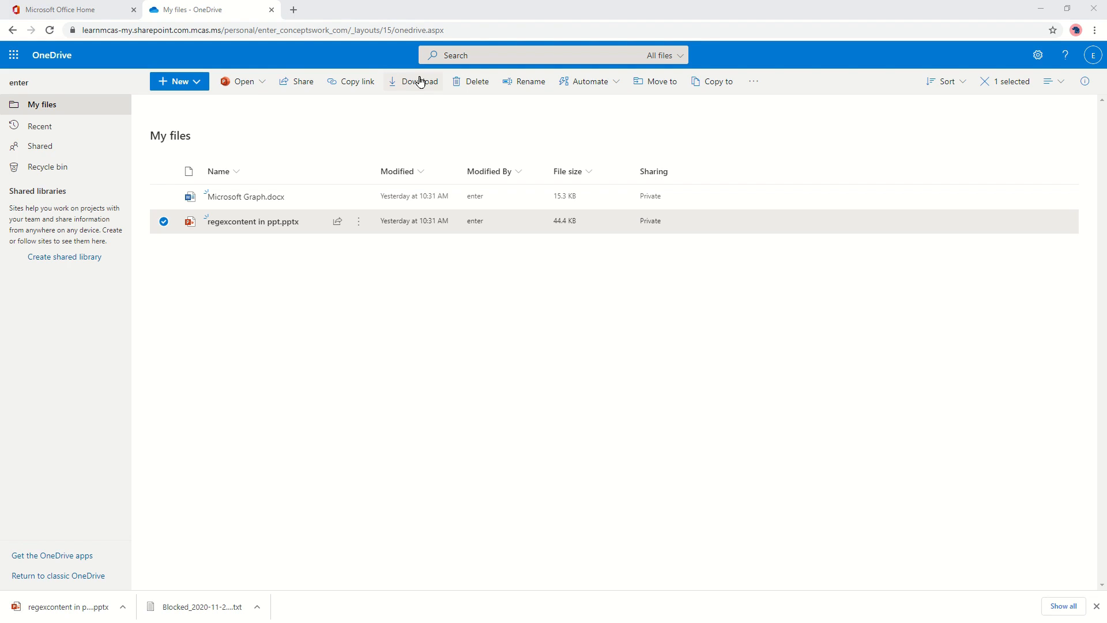
Filter Control > Policies to Session policy and open 'Block download based on real-time content inspection'.
{"action": "key", "text": "alt+Tab"}
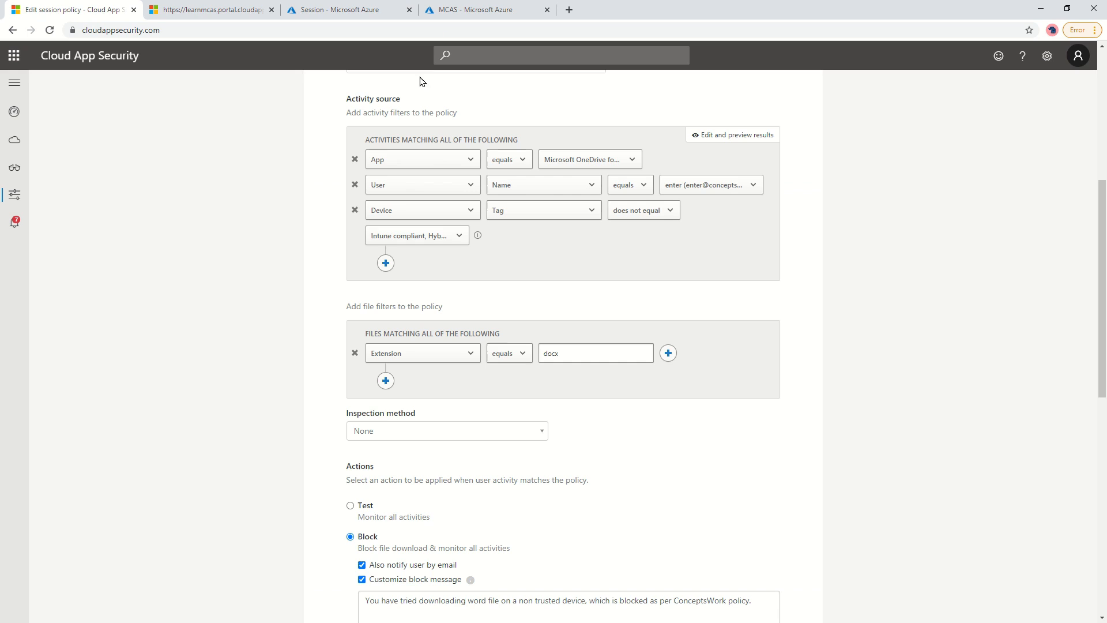
{"action": "mouse_move", "coordinate": [23, 199]}
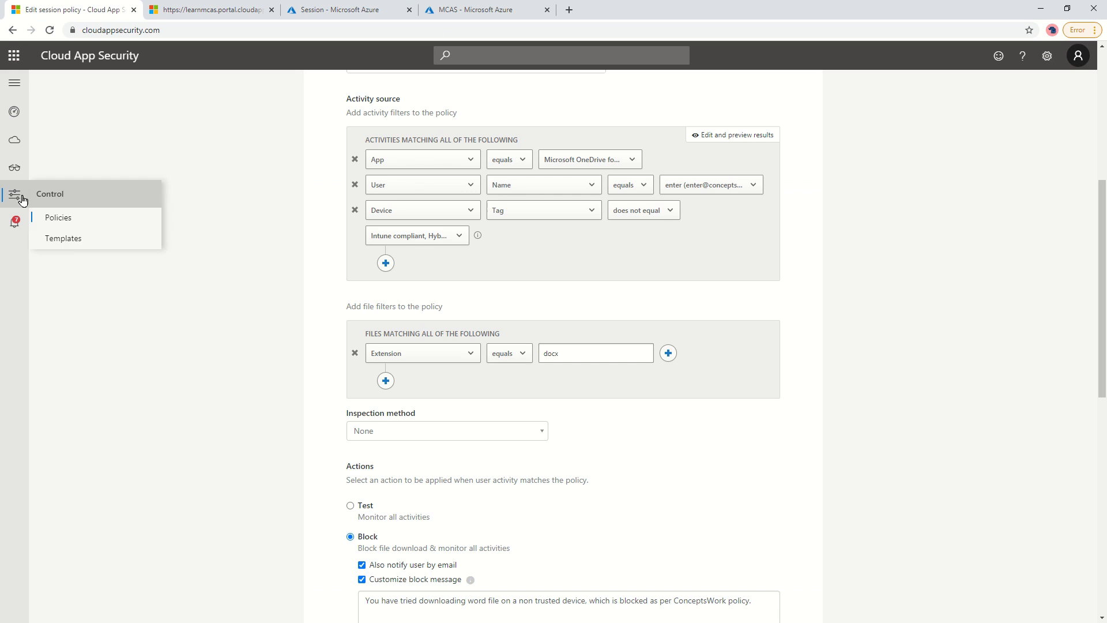
{"action": "left_click", "coordinate": [66, 220]}
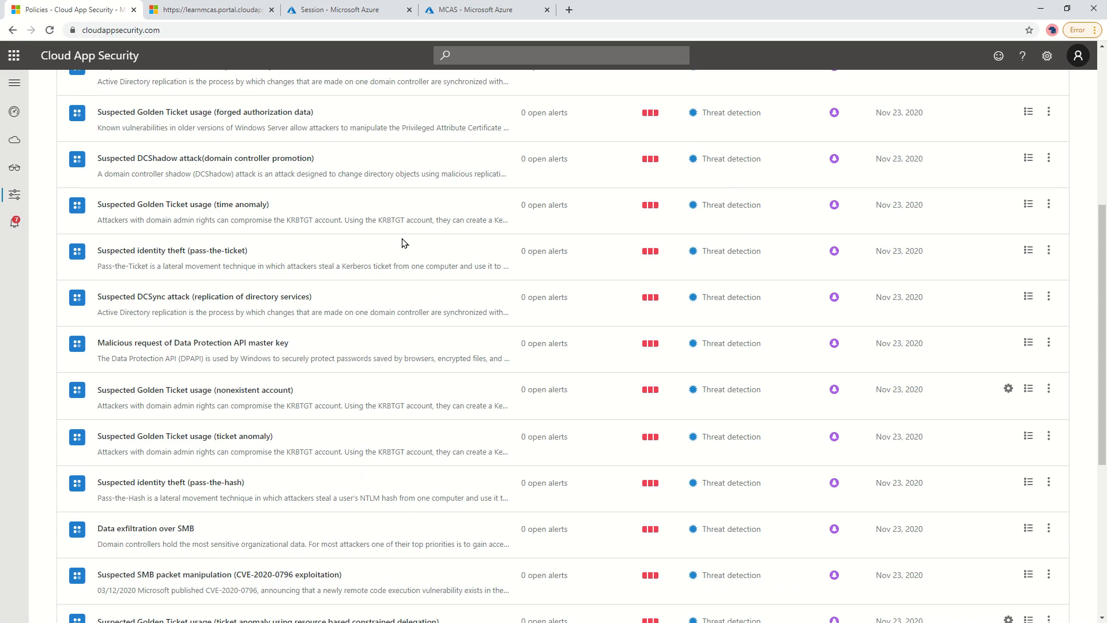
{"action": "scroll", "coordinate": [406, 242], "scroll_direction": "up", "scroll_amount": 6}
{"action": "left_click", "coordinate": [249, 209]}
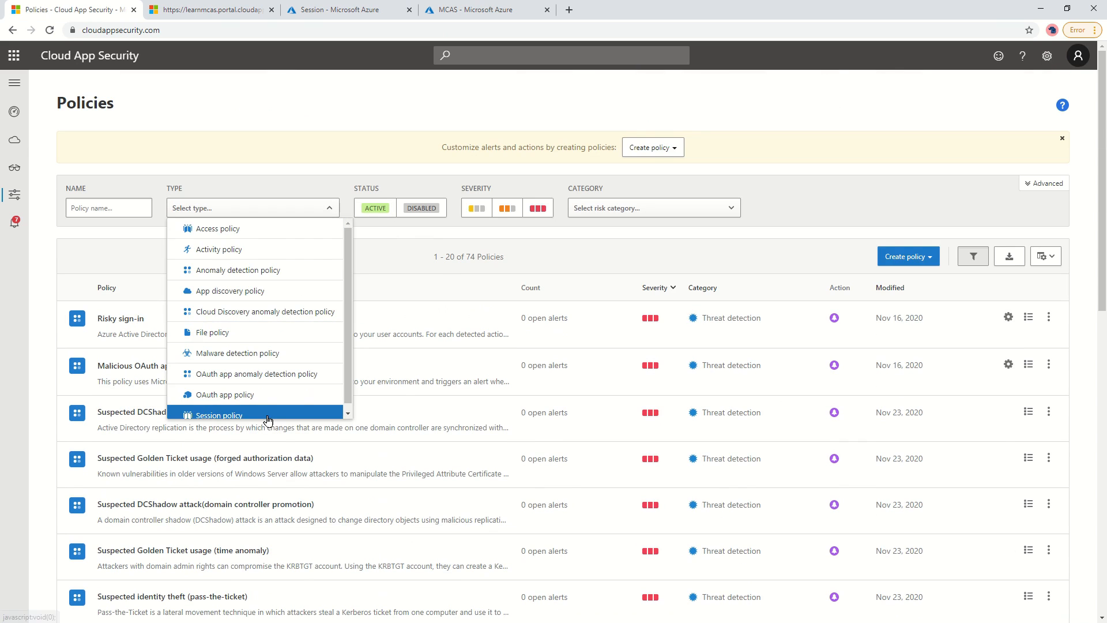
{"action": "left_click", "coordinate": [243, 415]}
{"action": "left_click", "coordinate": [535, 298]}
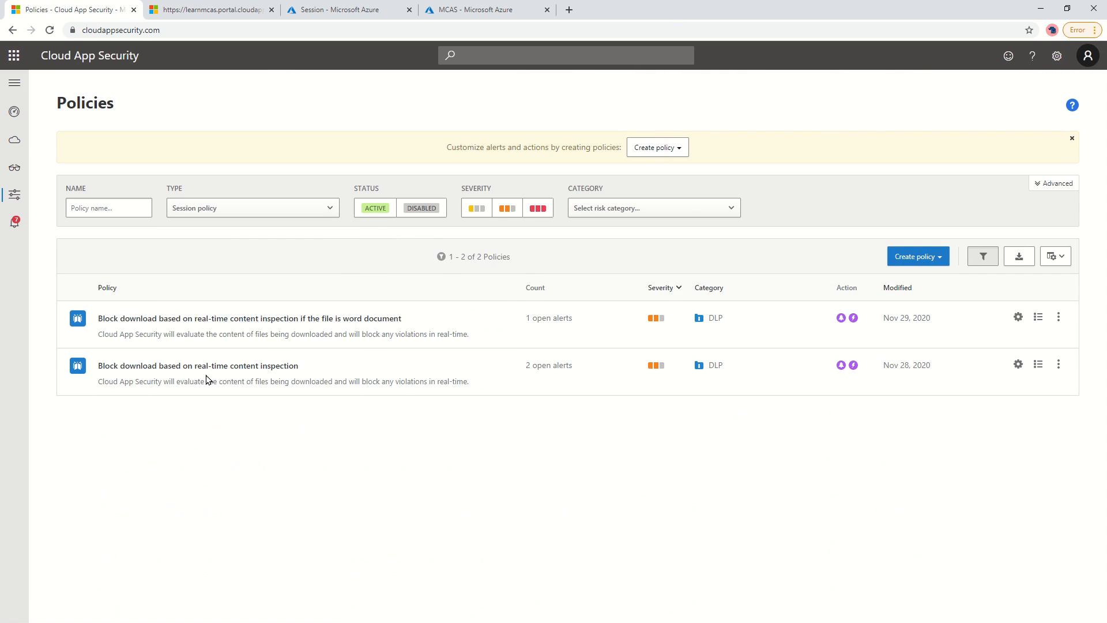
{"action": "left_click", "coordinate": [222, 367]}
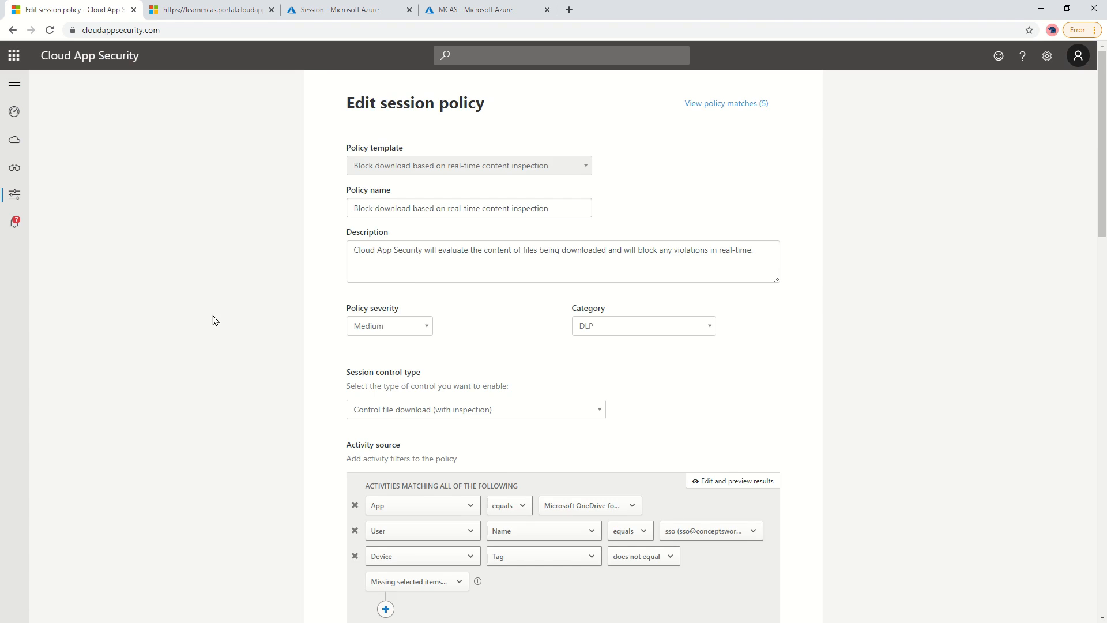
Scroll to the Built-in DLP inspection method and select the whole custom regular expression.
{"action": "scroll", "coordinate": [216, 317], "scroll_direction": "down", "scroll_amount": 4}
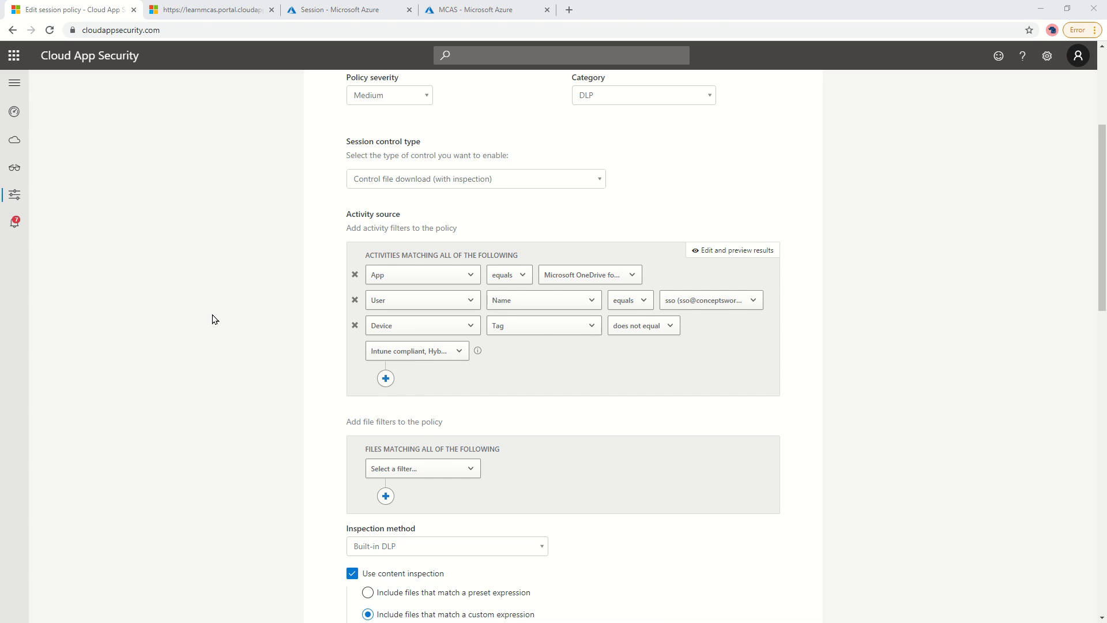
{"action": "scroll", "coordinate": [213, 319], "scroll_direction": "down", "scroll_amount": 5}
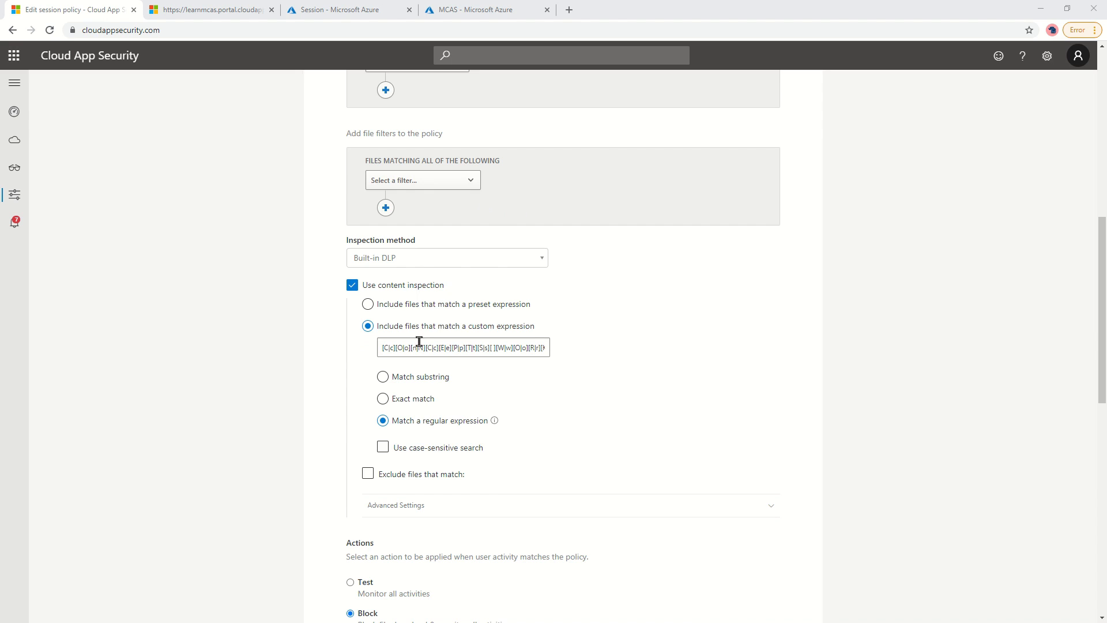
{"action": "left_click", "coordinate": [446, 347]}
{"action": "key", "text": "ctrl+a"}
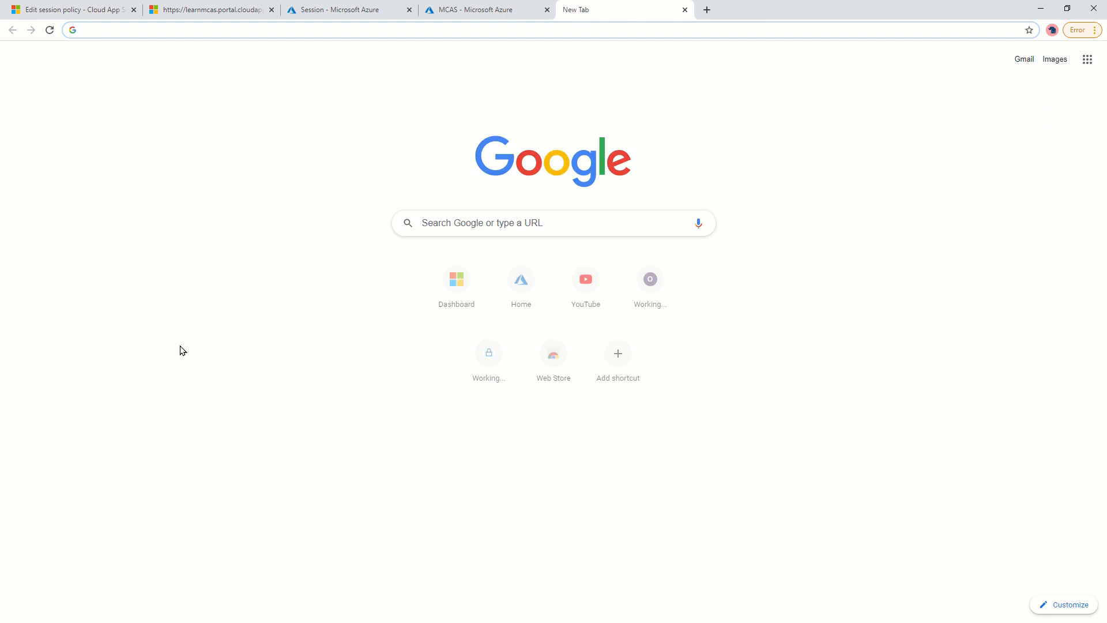
Search Google for 'regex creator' and open the regex101 tester.
{"action": "type", "text": "rec"}
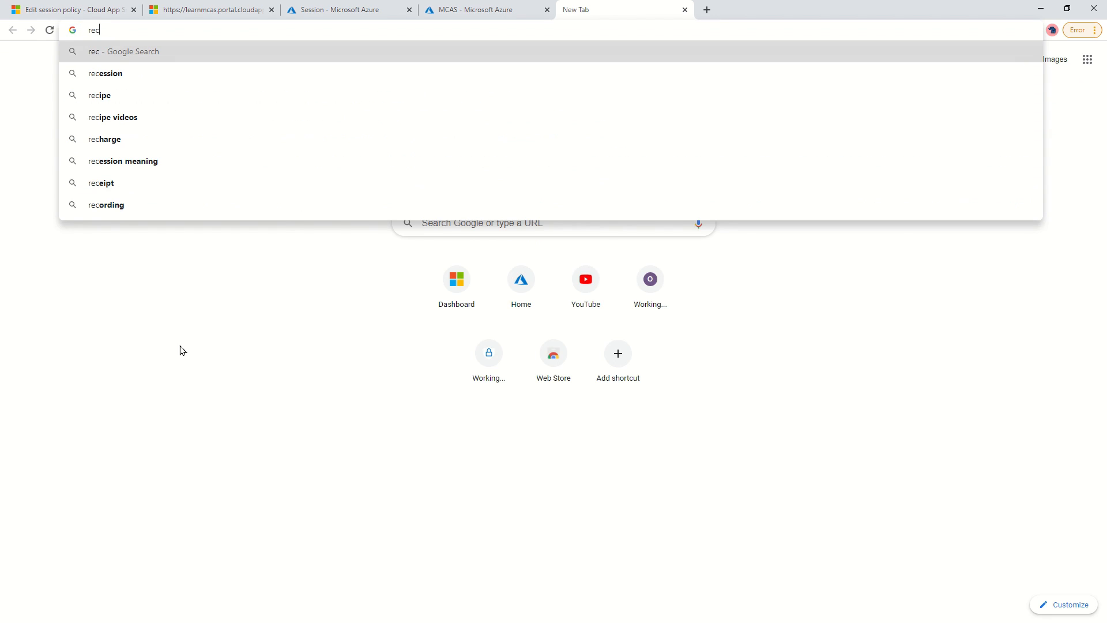
{"action": "key", "text": "BackSpace"}
{"action": "type", "text": "gex creator"}
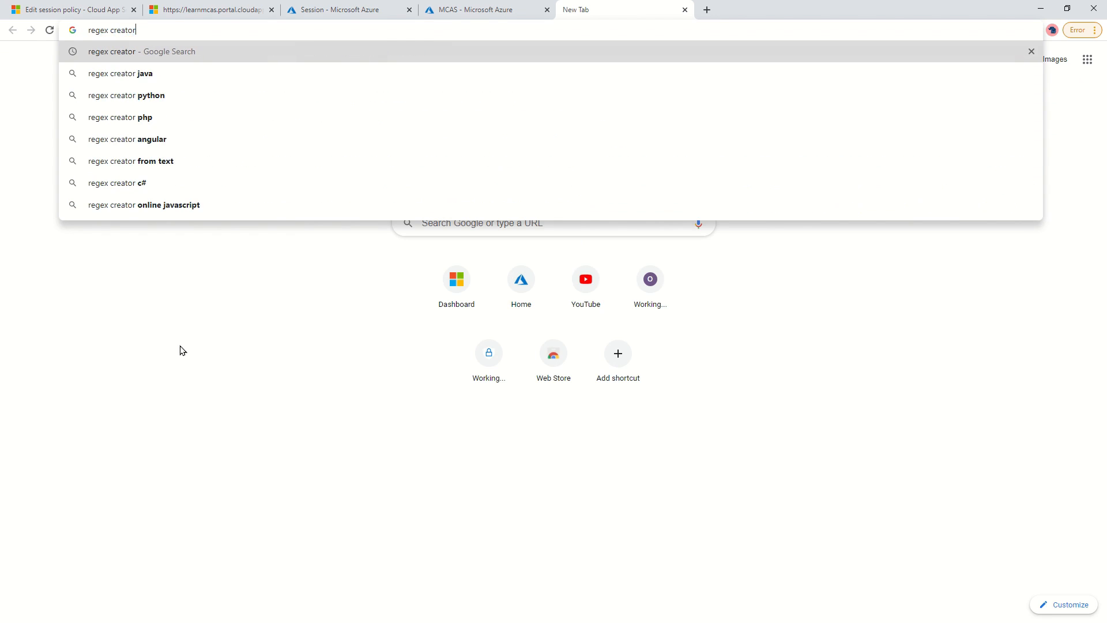
{"action": "key", "text": "Return"}
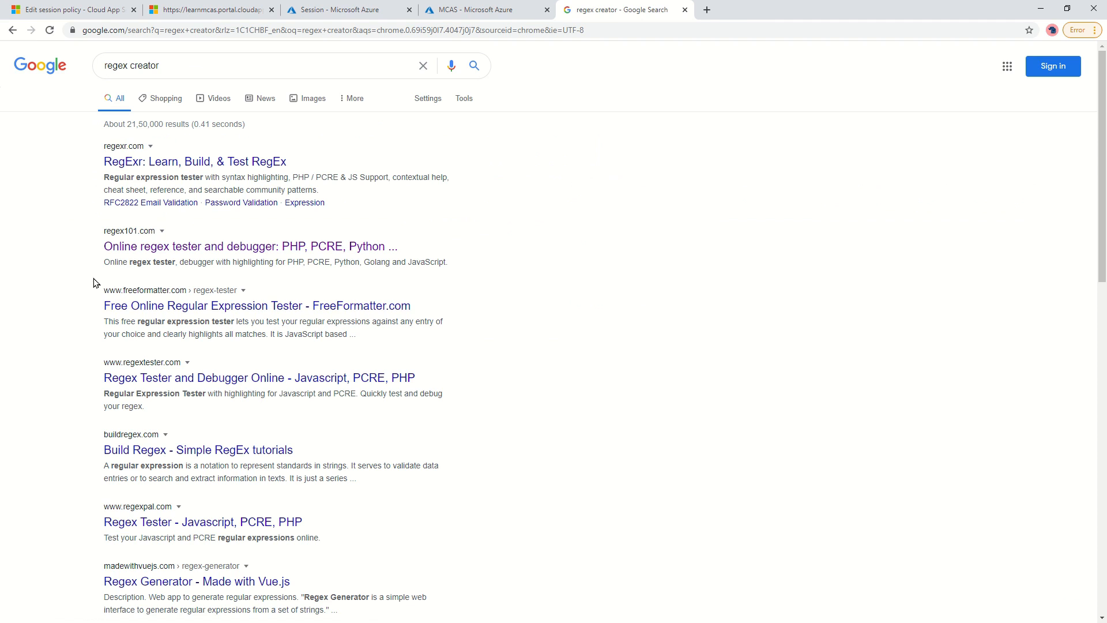
{"action": "left_click", "coordinate": [210, 249]}
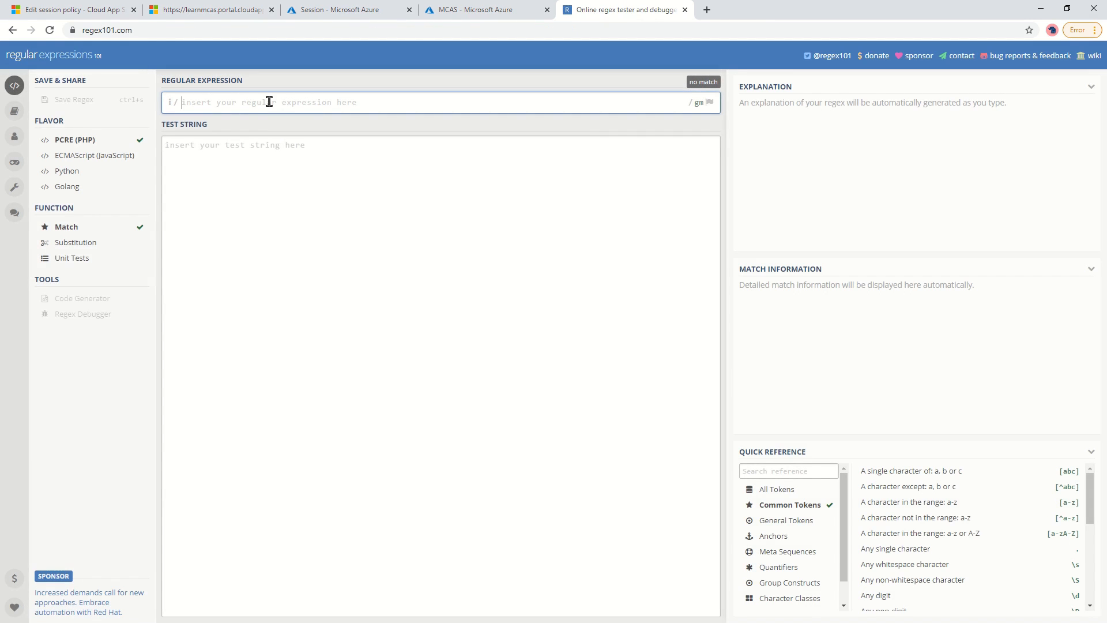
Paste the policy regex and test 'Concepts Work-Confidential' and 'CONCEPTS Work-Confidential' against it.
{"action": "type", "text": "[Cc][Oo][nN][Cc][Ee][Pp][Tt][Ss][ ][Ww][Oo][Rr][Kk][-][Cc][Oo][nN][Ff][Ii][Dd][Ee][Nn][Tt][Ii][Aa][Ll]"}
{"action": "left_click", "coordinate": [272, 274]}
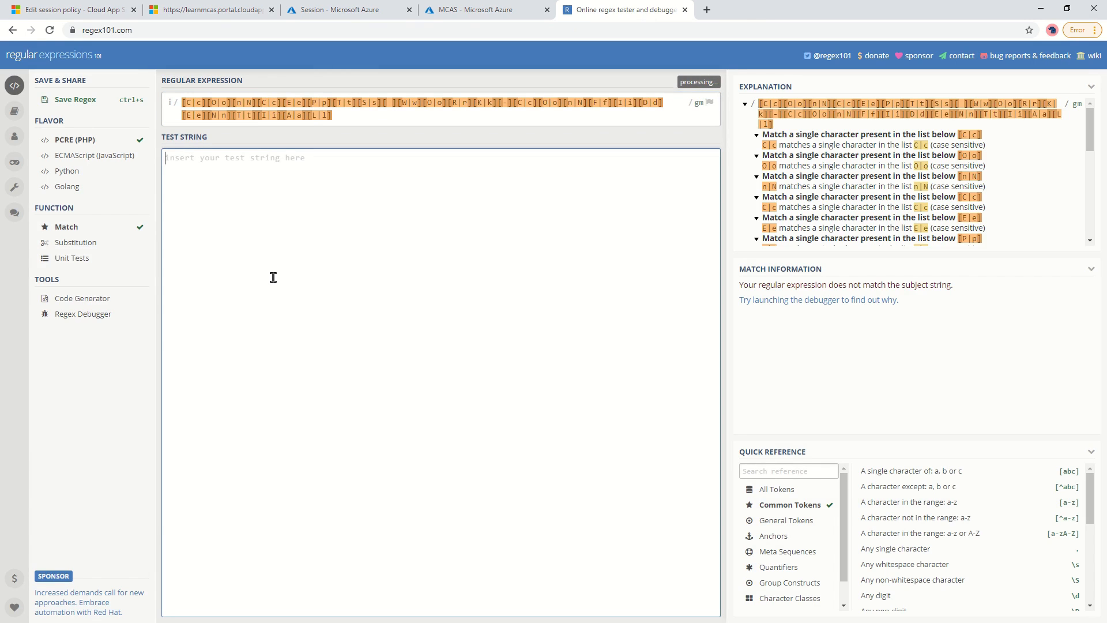
{"action": "type", "text": "Concepts Work-"}
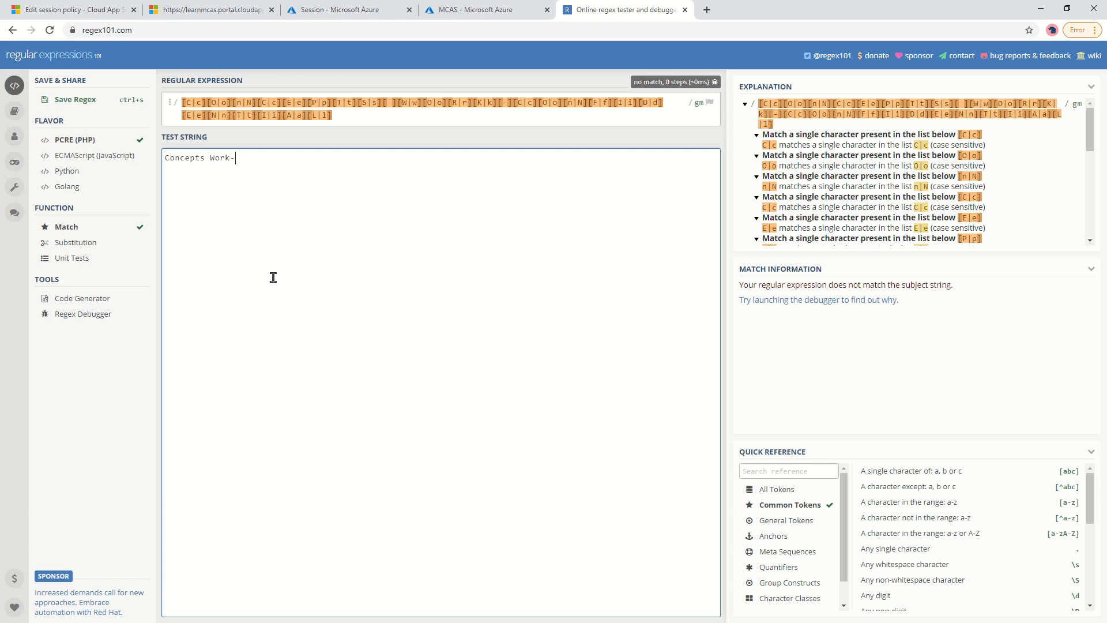
{"action": "type", "text": "Co"}
{"action": "type", "text": "nfidential"}
{"action": "key", "text": "ctrl+a"}
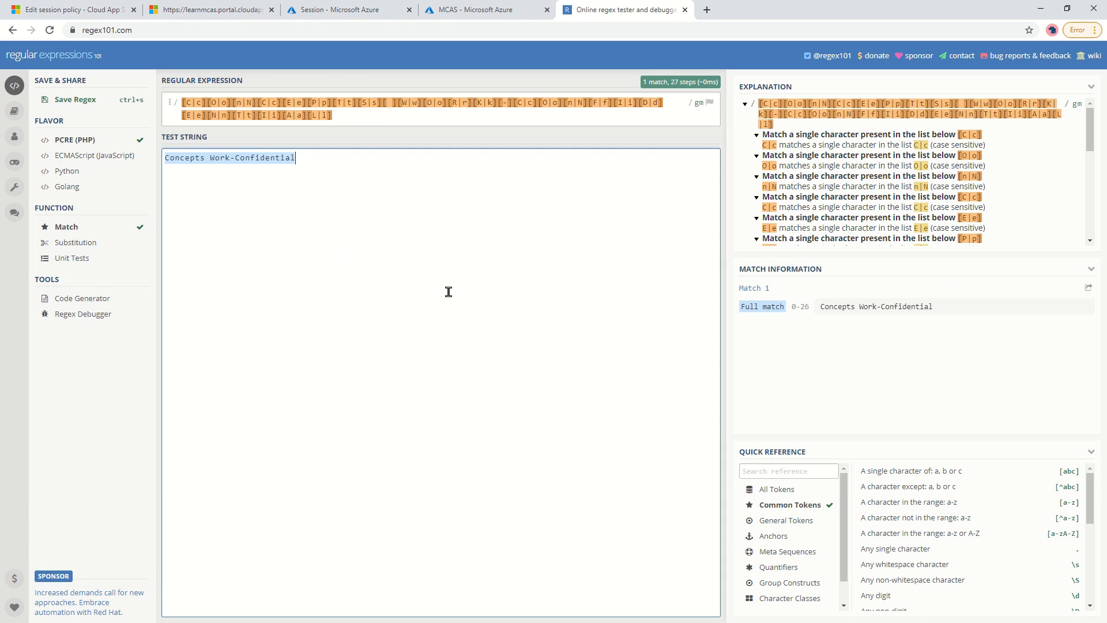
{"action": "key", "text": "Return"}
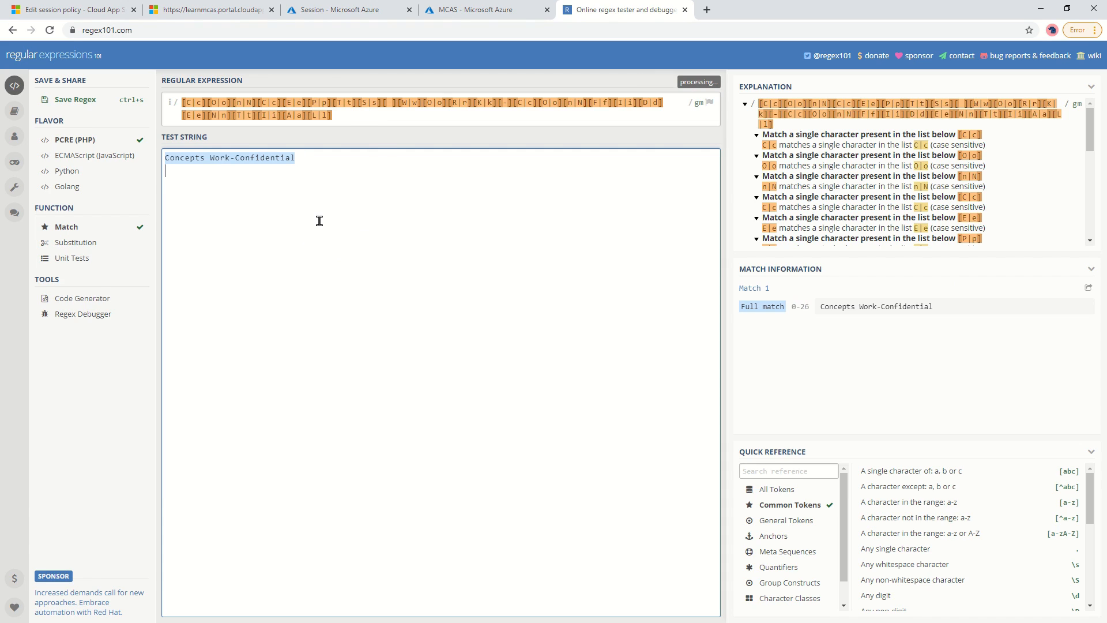
{"action": "type", "text": "CONCEPTS Work-Confidential"}
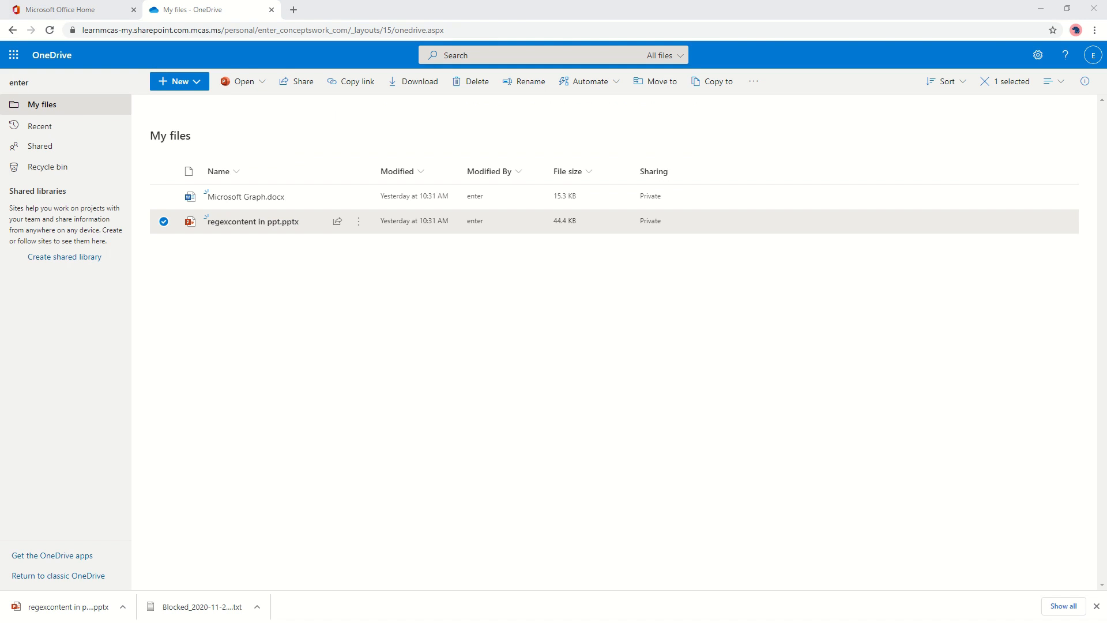
Maximize the browser window and go to portal.office.com.
{"action": "left_click_drag", "start_coordinate": [0, 116], "coordinate": [351, 0]}
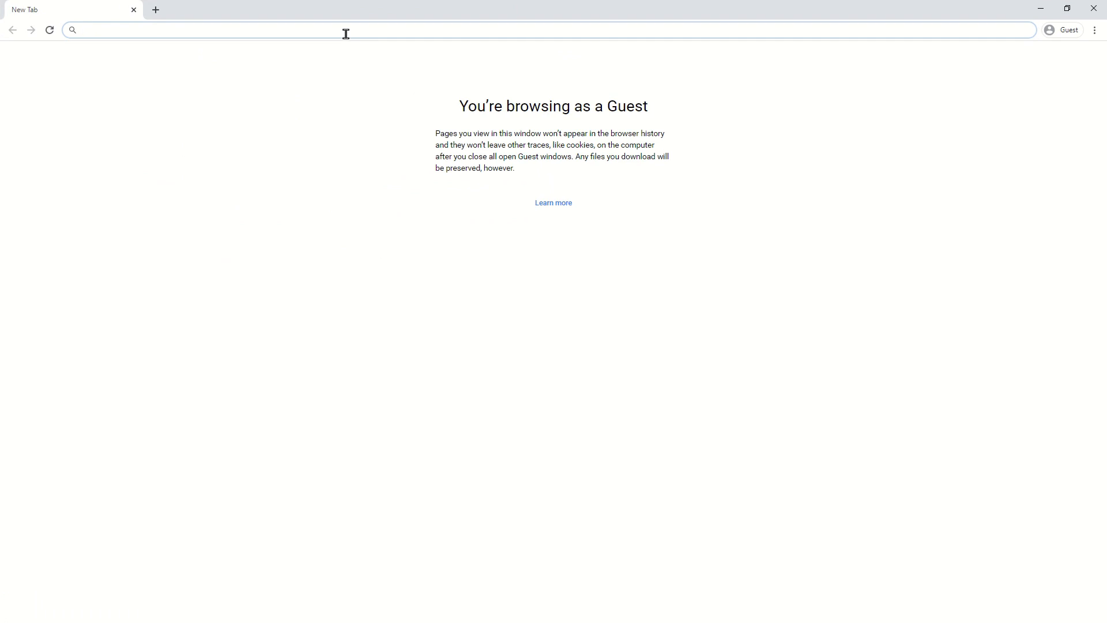
{"action": "type", "text": "portal.office."}
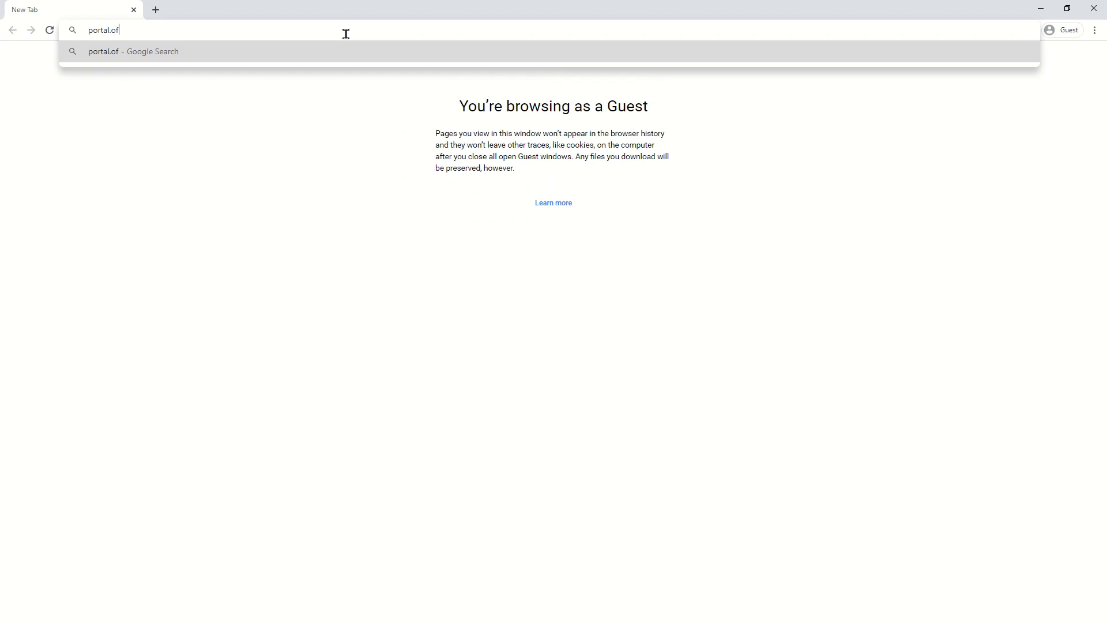
{"action": "type", "text": "com"}
{"action": "key", "text": "Return"}
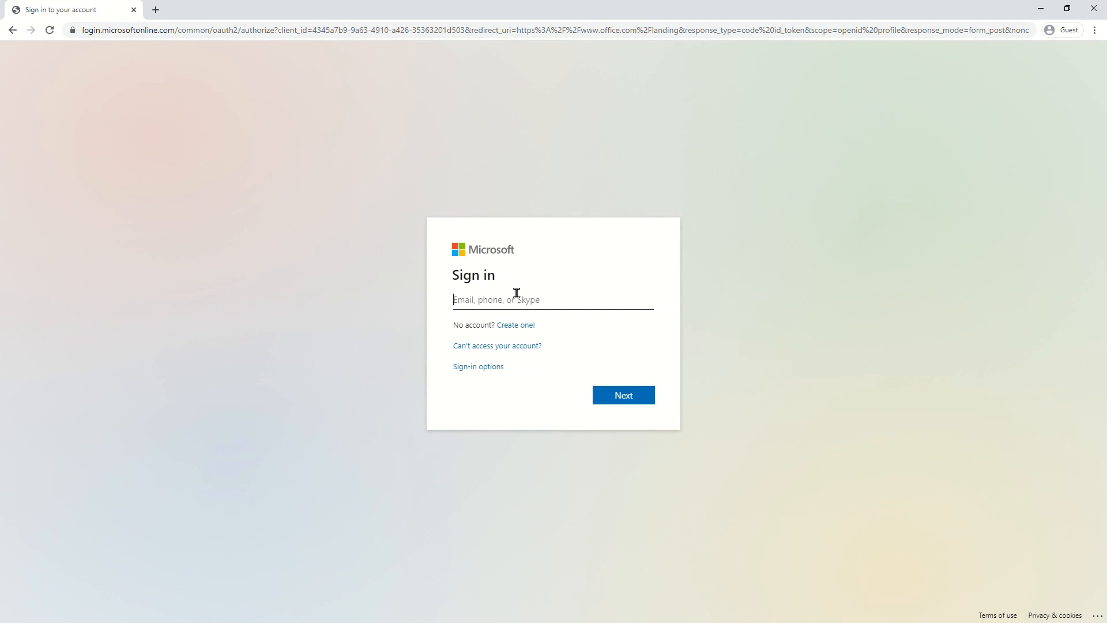
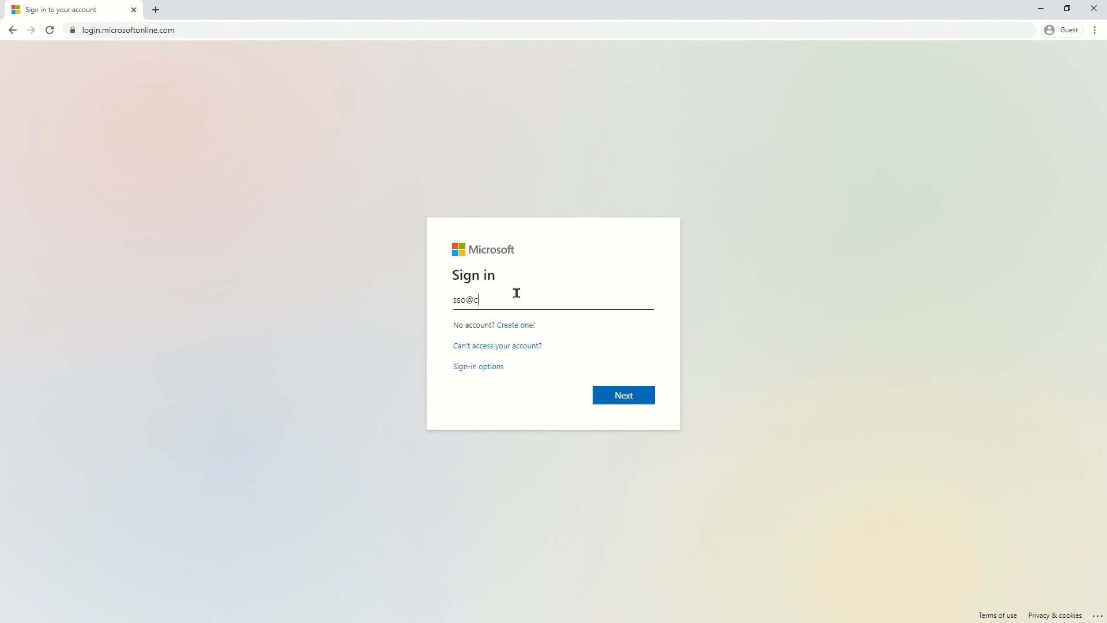
Sign in with the demo account's e-mail and password, stay signed in, and go to OneDrive.
{"action": "key", "text": "Return"}
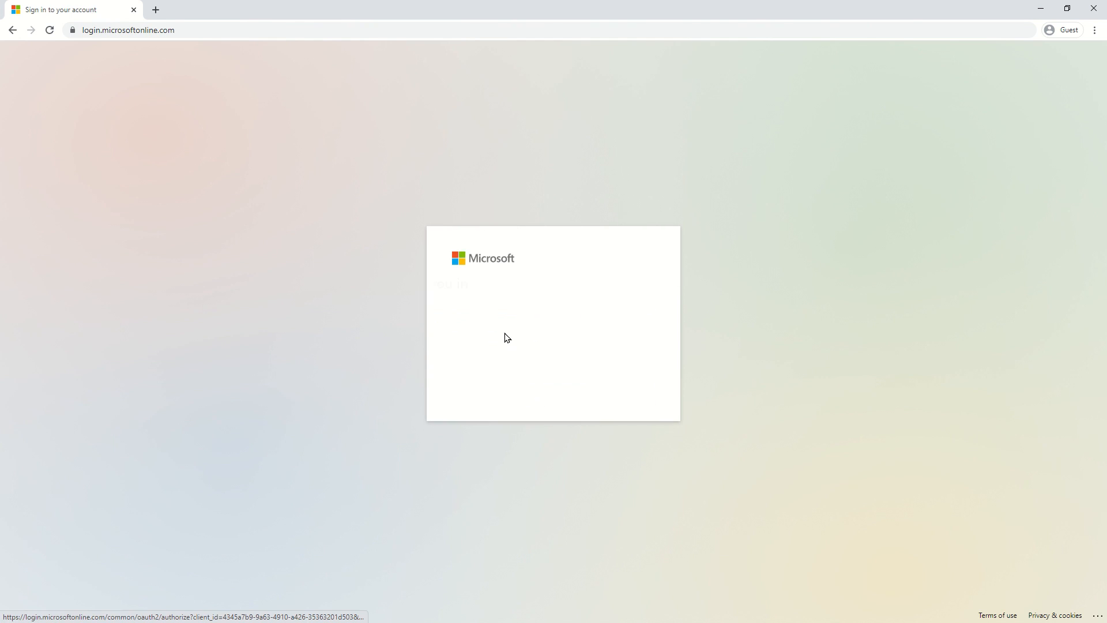
{"action": "type", "text": "••"}
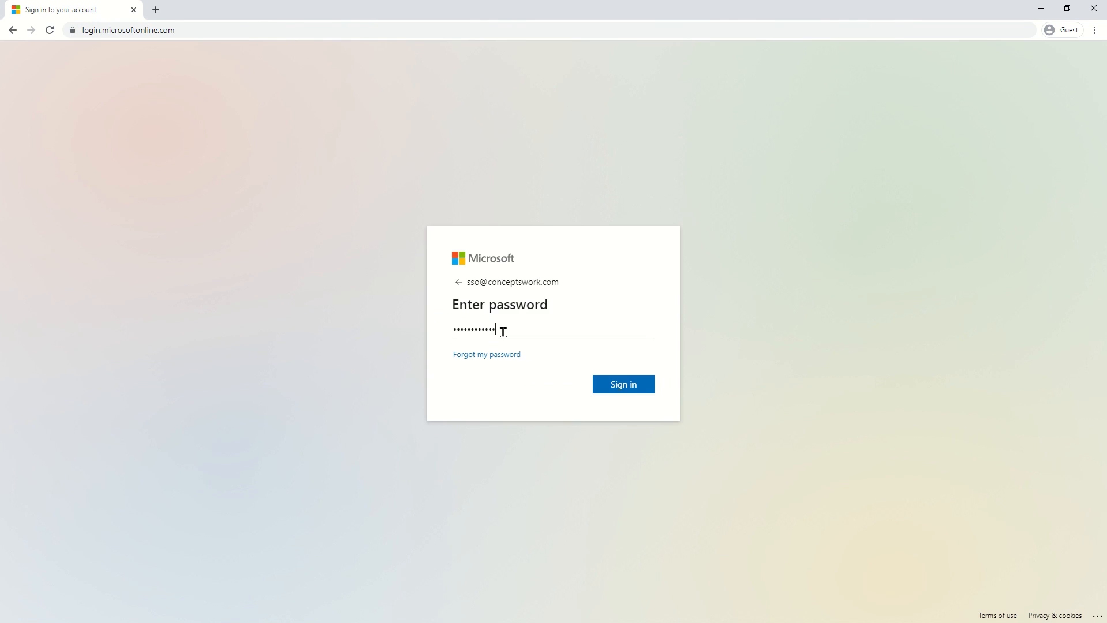
{"action": "key", "text": "Return"}
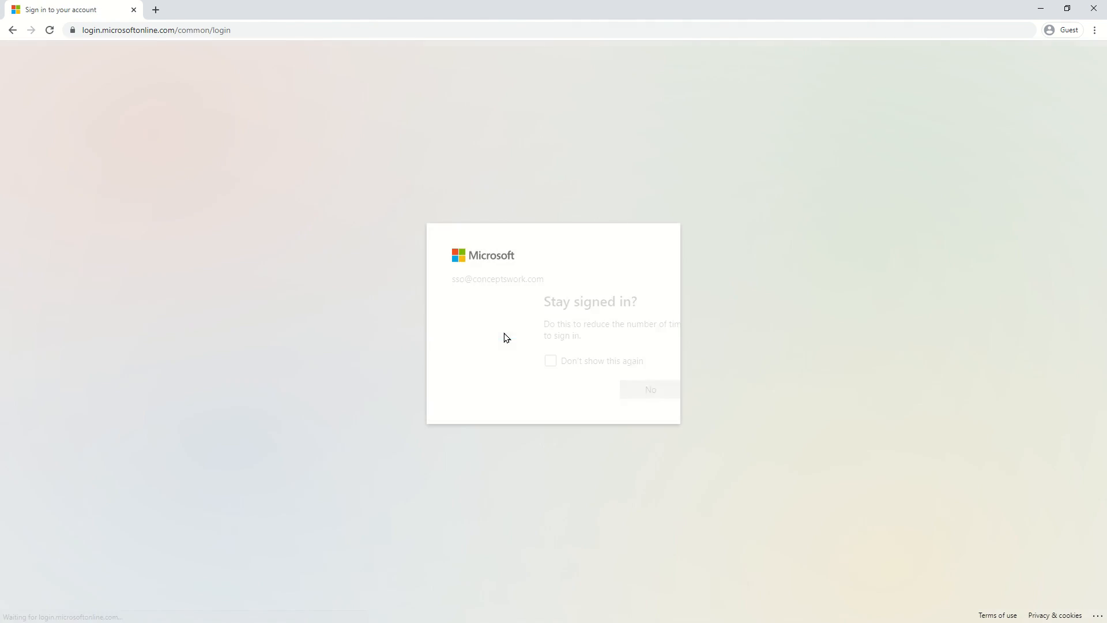
{"action": "left_click", "coordinate": [612, 398]}
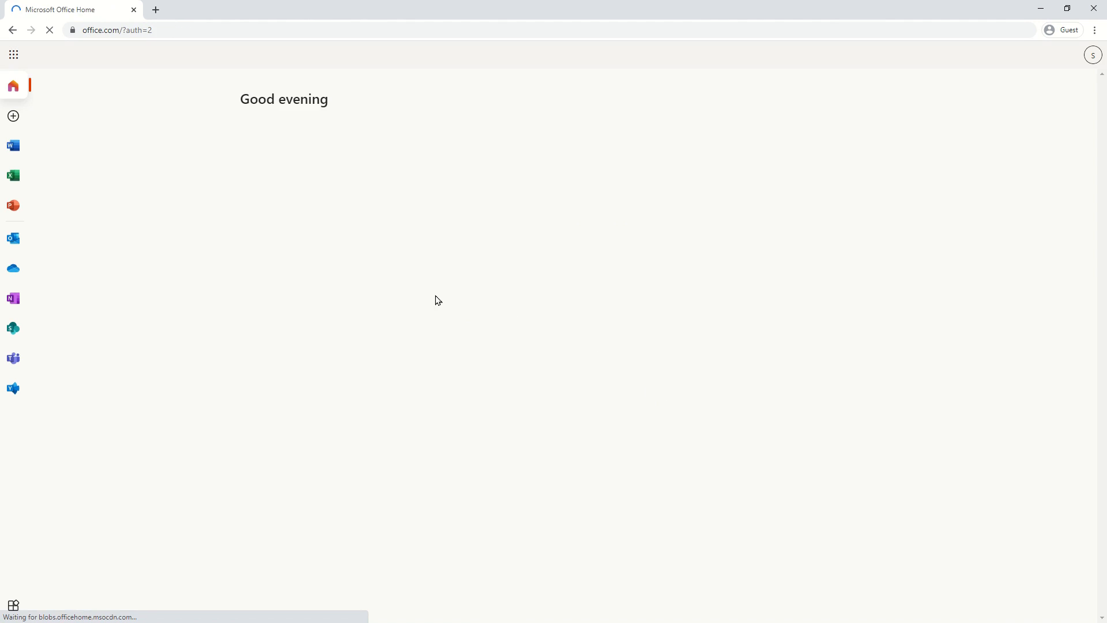
{"action": "left_click", "coordinate": [13, 268]}
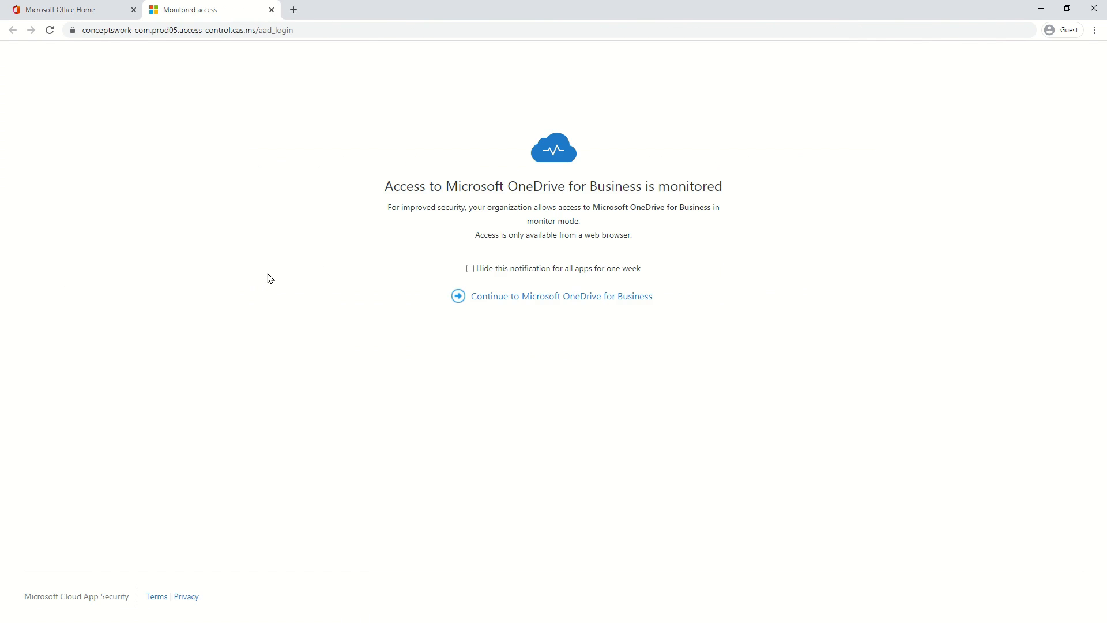
Continue past the monitored-access notice and open Microsoft Graph.docx in Word.
{"action": "left_click", "coordinate": [520, 296]}
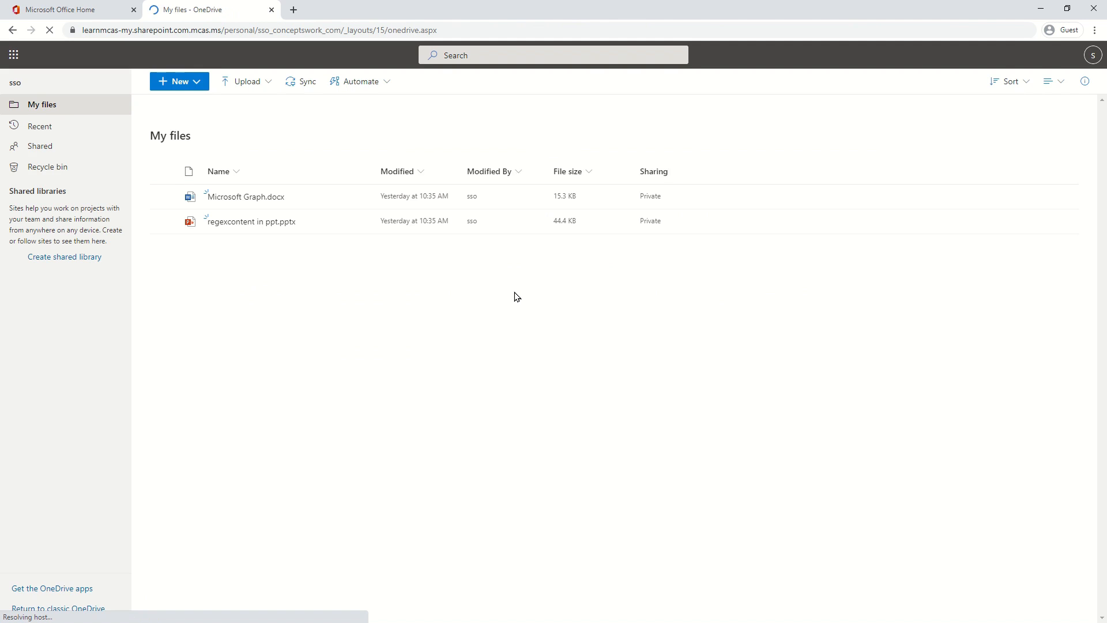
{"action": "left_click", "coordinate": [250, 200]}
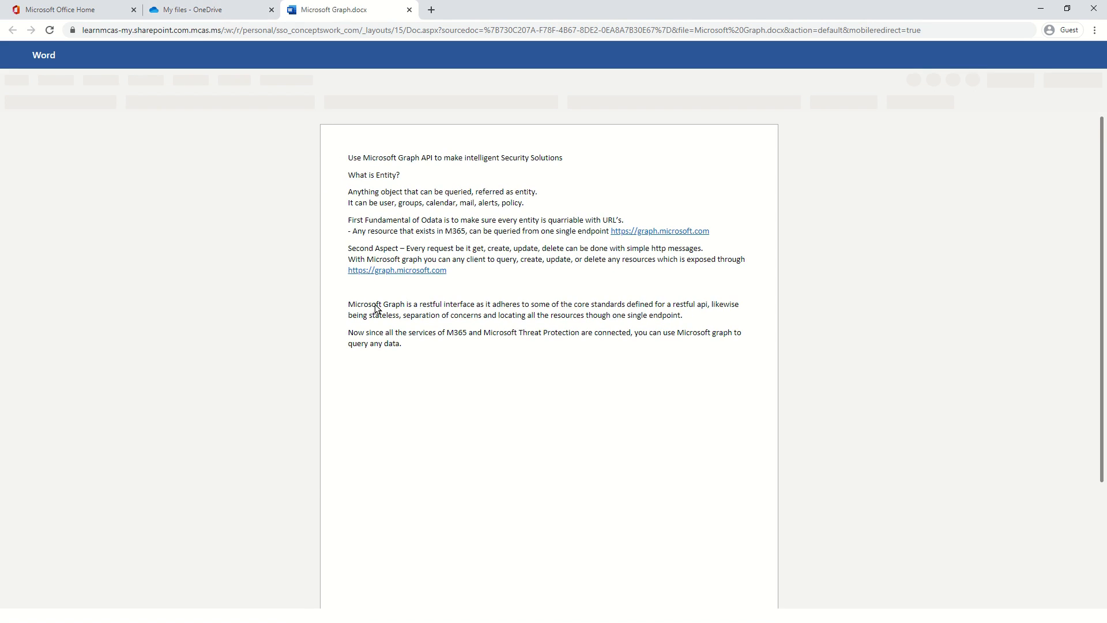
{"action": "left_click", "coordinate": [205, 10]}
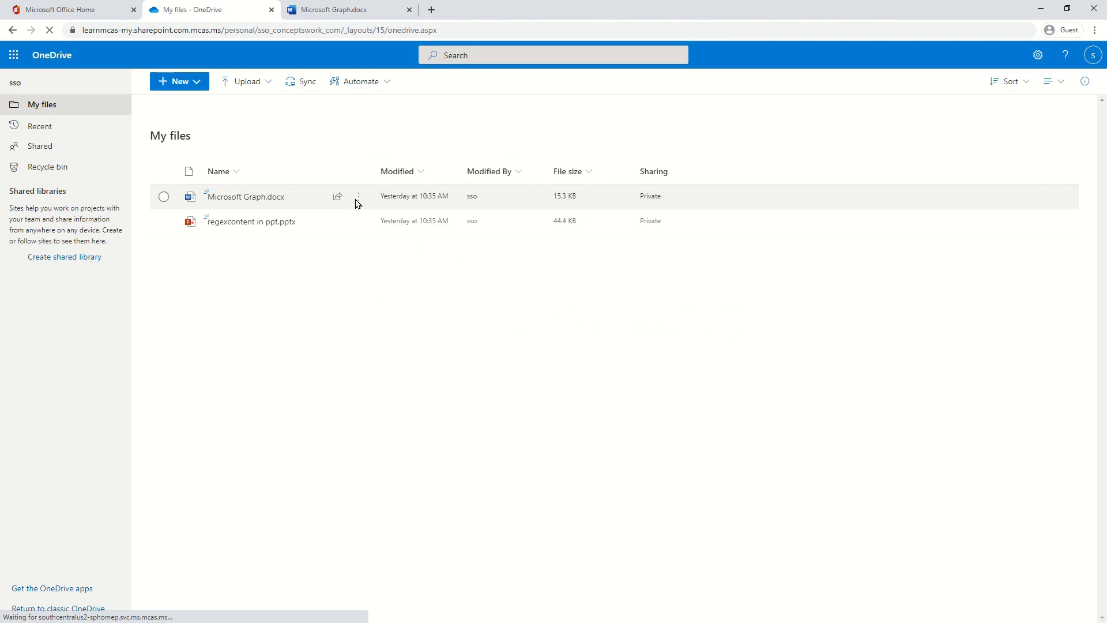
Download Microsoft Graph.docx (15.3 KB) from its more-actions menu in My files.
{"action": "left_click", "coordinate": [363, 203]}
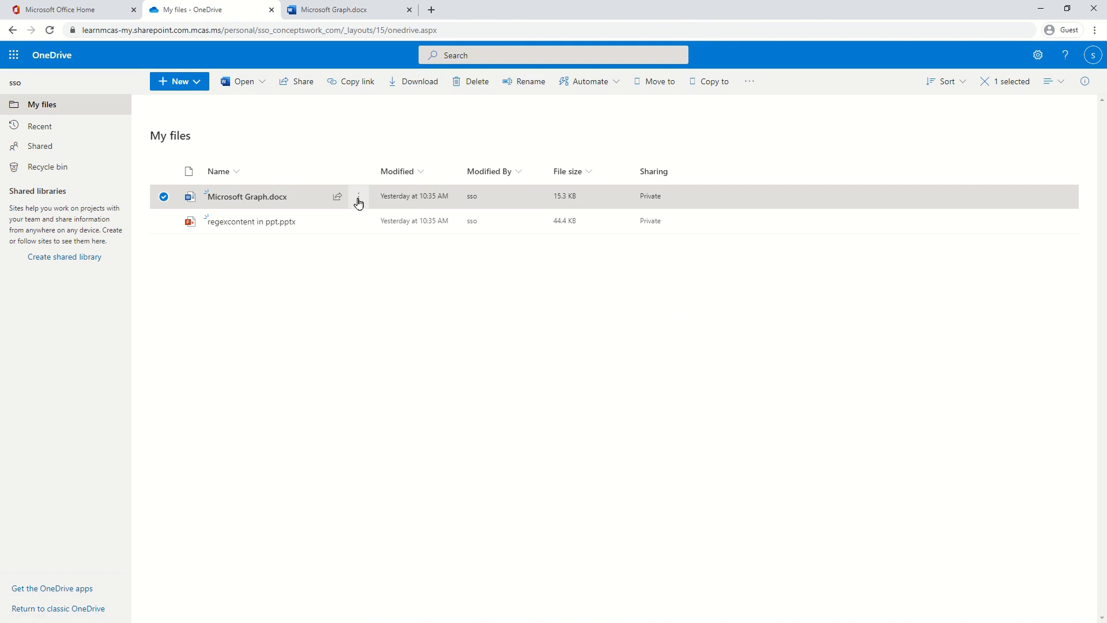
{"action": "left_click", "coordinate": [358, 202]}
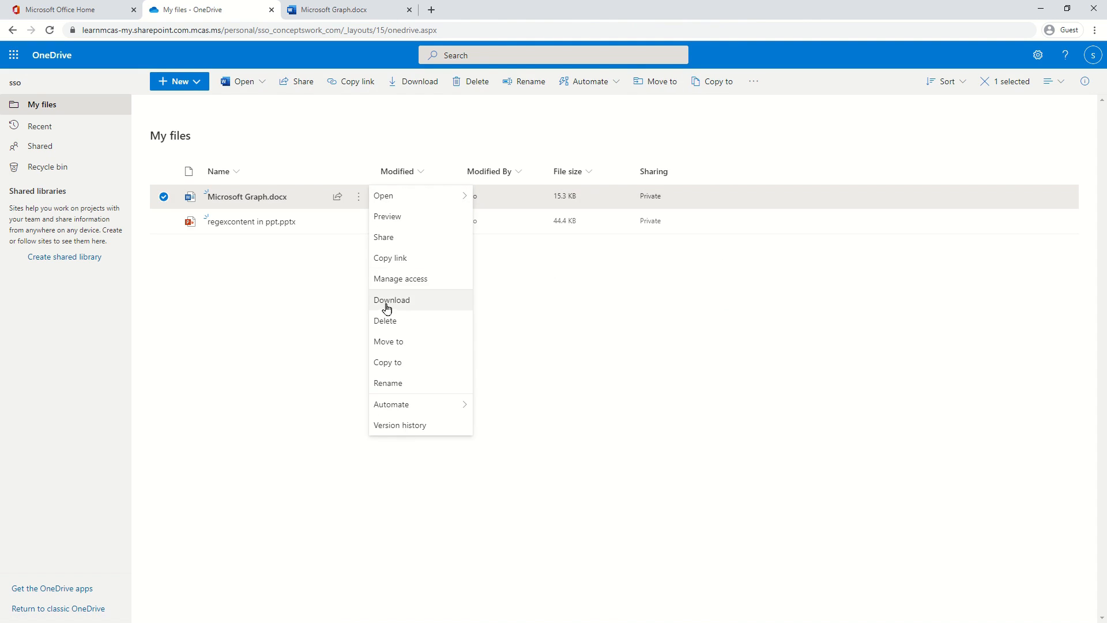
{"action": "left_click", "coordinate": [412, 307]}
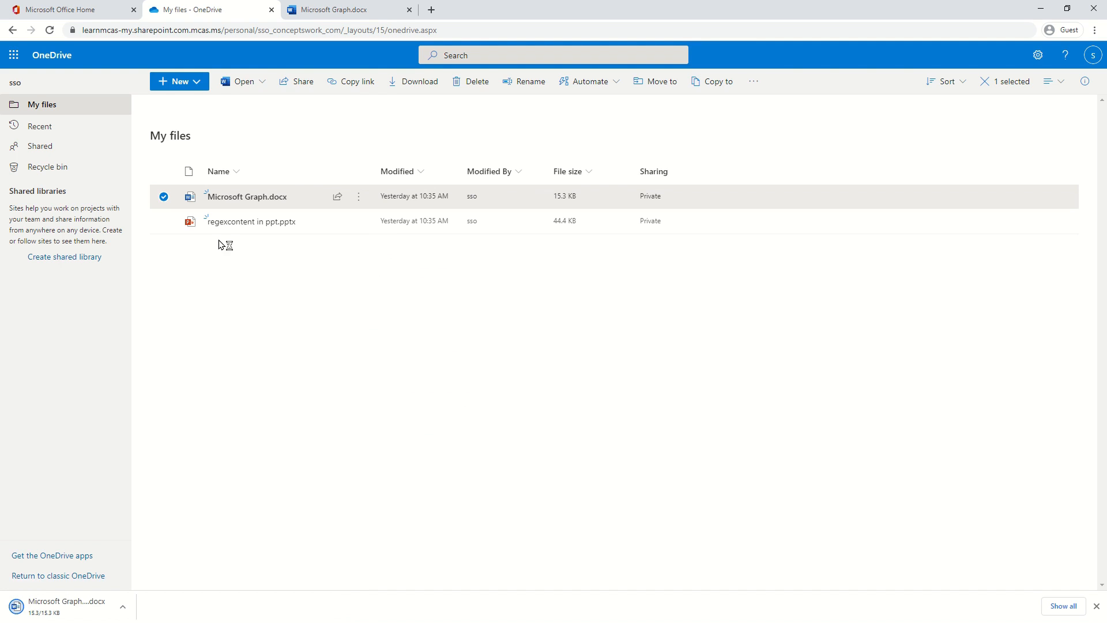
Try downloading regexcontent in ppt.pptx, read the block message, and dismiss it.
{"action": "left_click", "coordinate": [165, 224]}
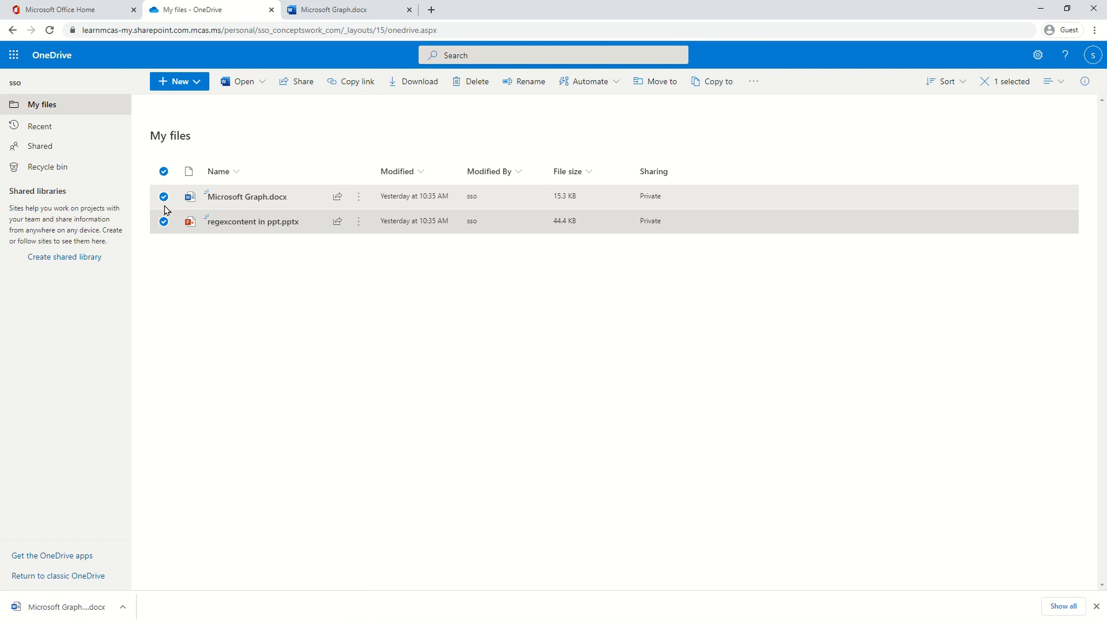
{"action": "left_click", "coordinate": [321, 227]}
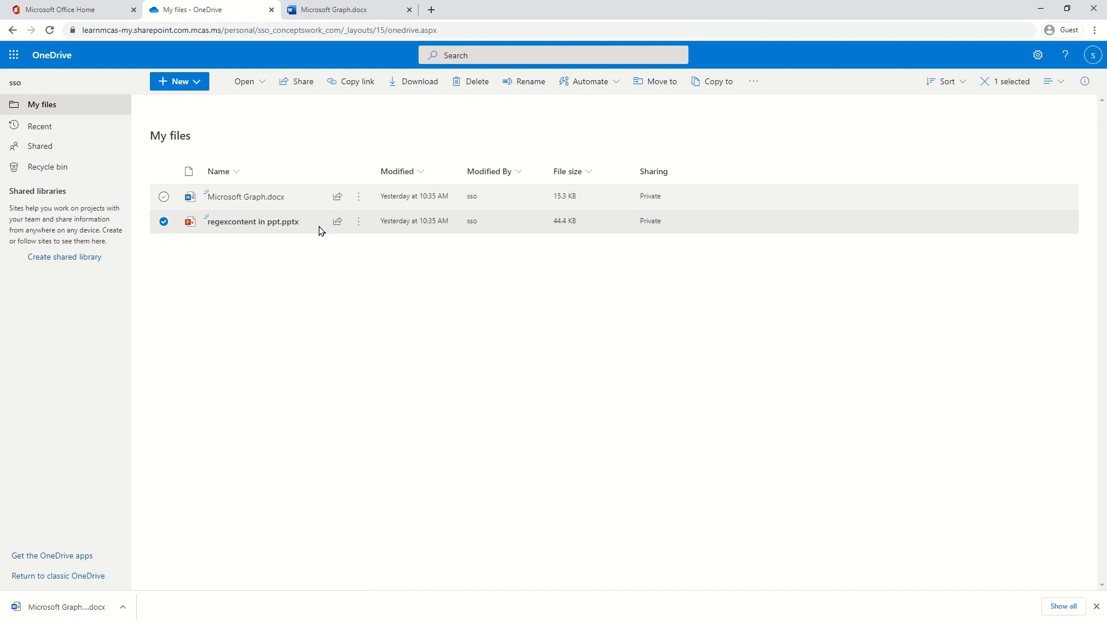
{"action": "left_click", "coordinate": [417, 86]}
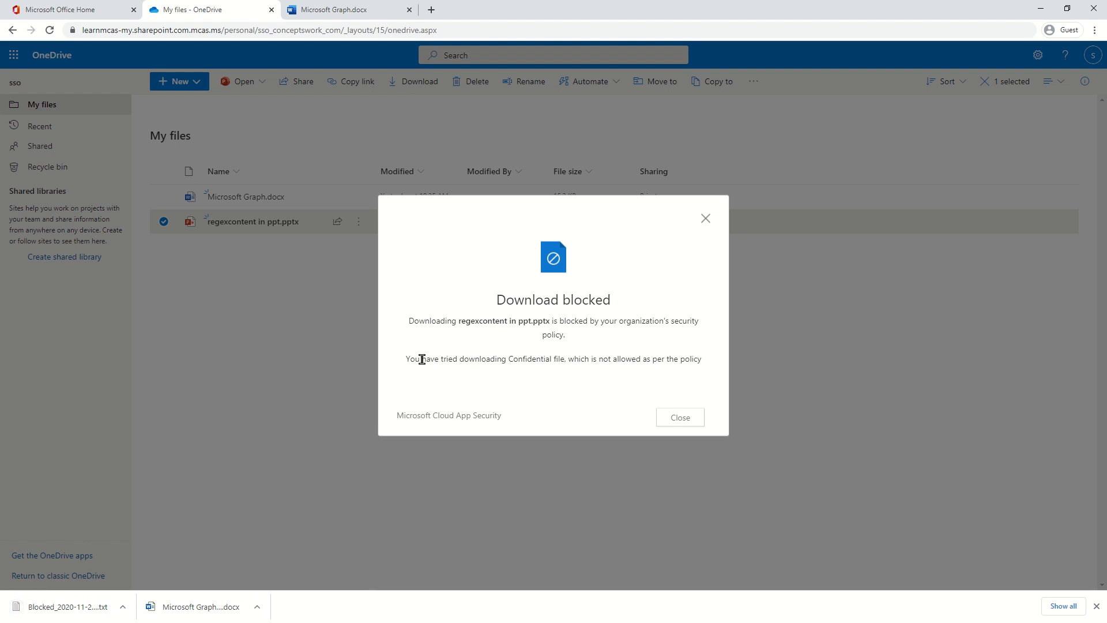
{"action": "left_click_drag", "start_coordinate": [415, 358], "coordinate": [673, 352]}
{"action": "left_click", "coordinate": [566, 389]}
{"action": "left_click", "coordinate": [680, 415]}
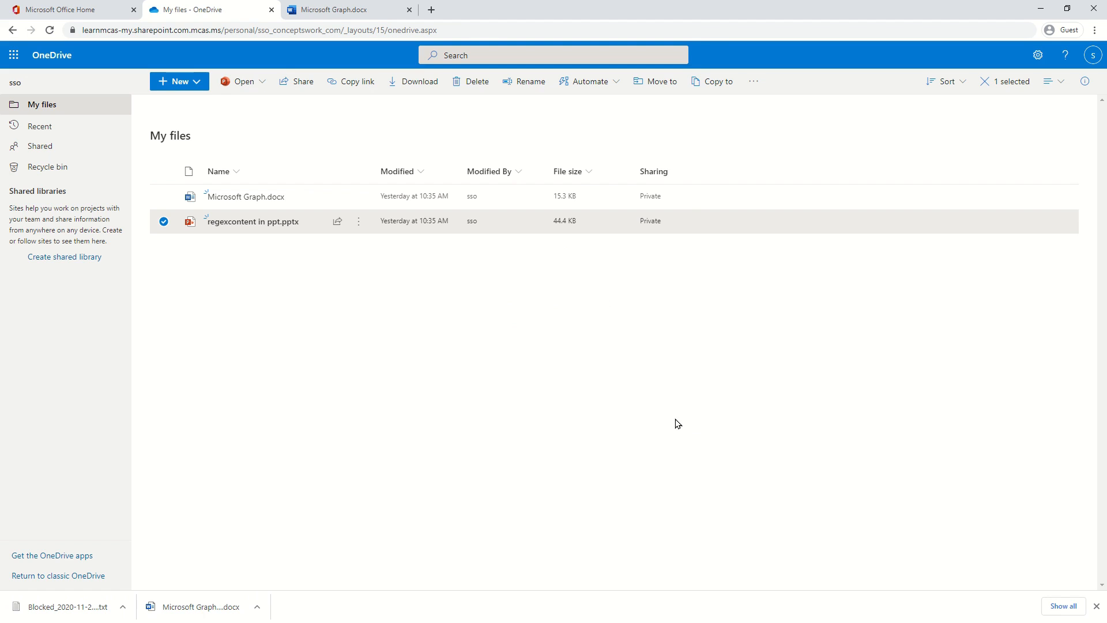
Open regexcontent in ppt.pptx to show its Concepts Work-Confidential heading, then return to regex101.
{"action": "left_click", "coordinate": [265, 222]}
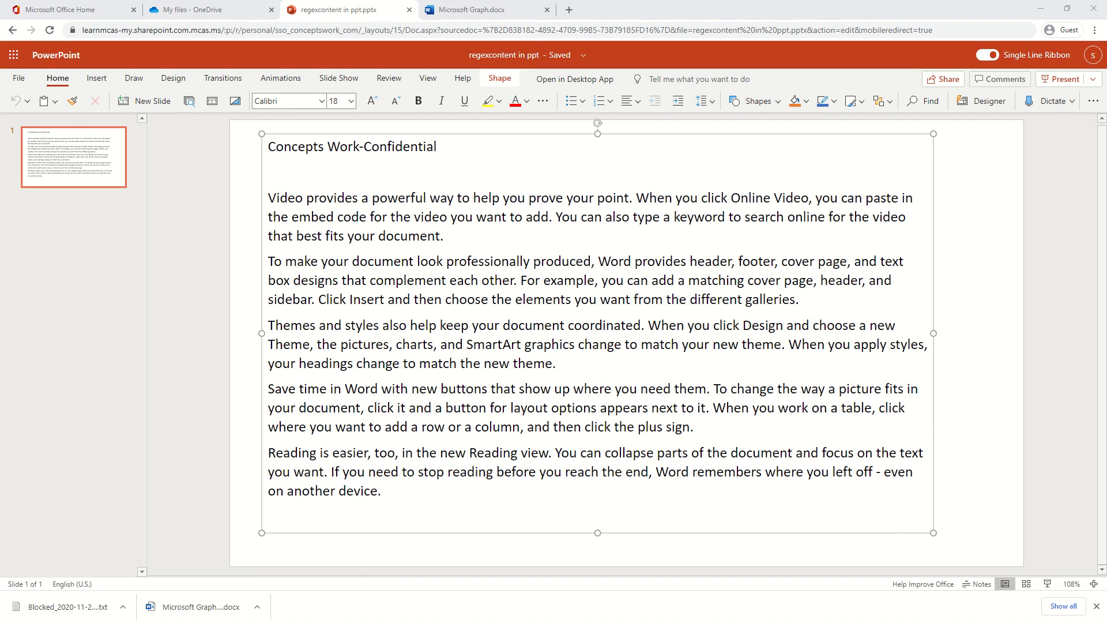
{"action": "left_click", "coordinate": [192, 255]}
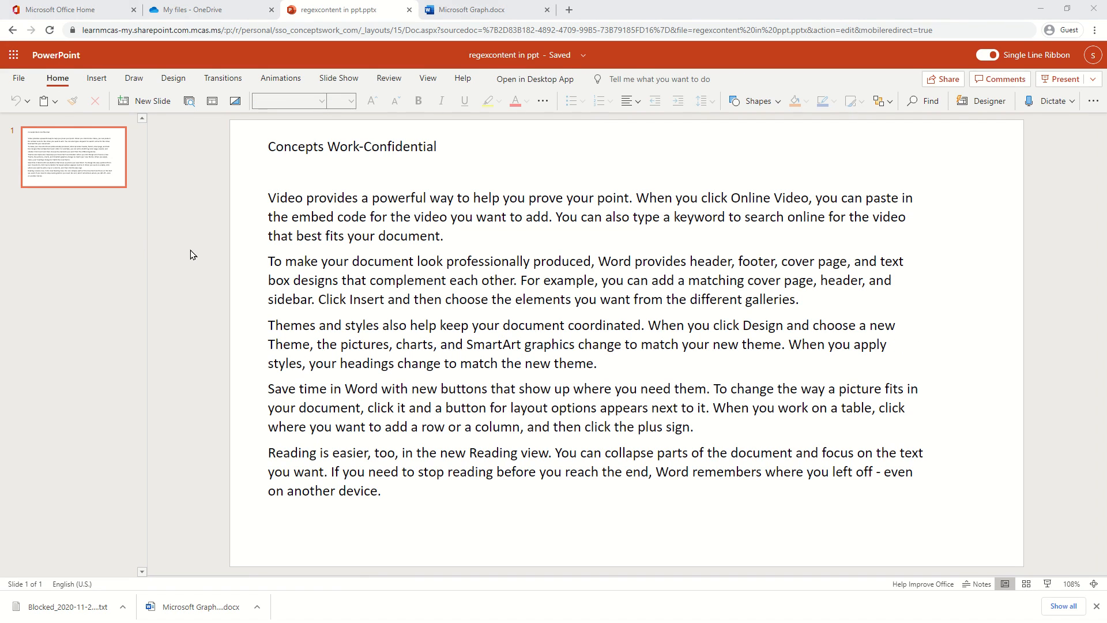
{"action": "key", "text": "alt+Tab"}
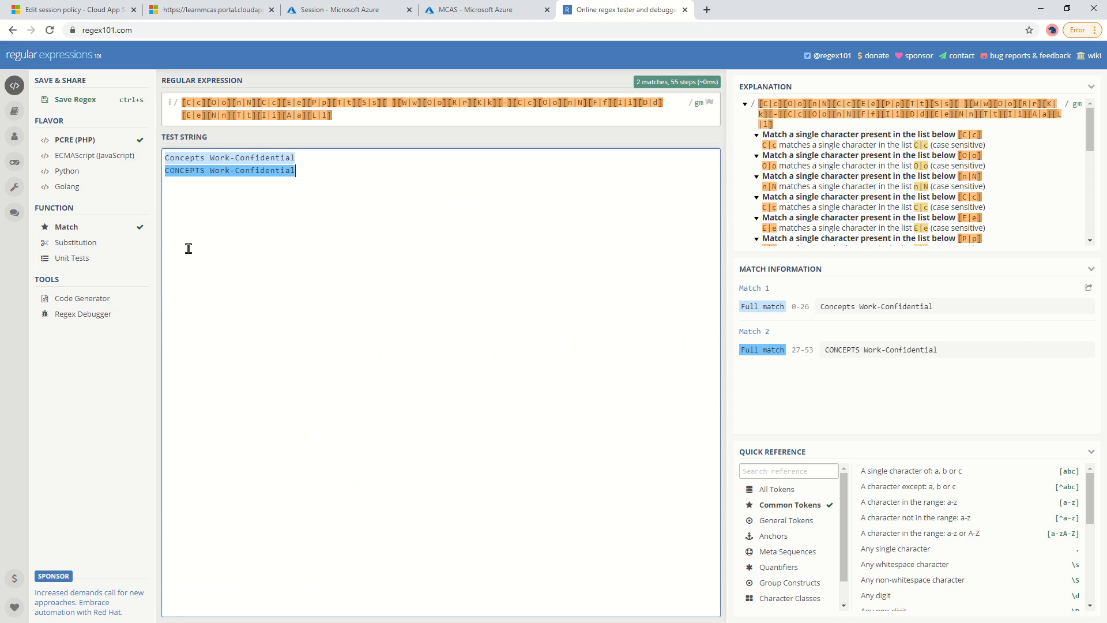
Change the session policy's inspection method to Data Classification Service.
{"action": "left_click", "coordinate": [62, 17]}
{"action": "left_click", "coordinate": [198, 316]}
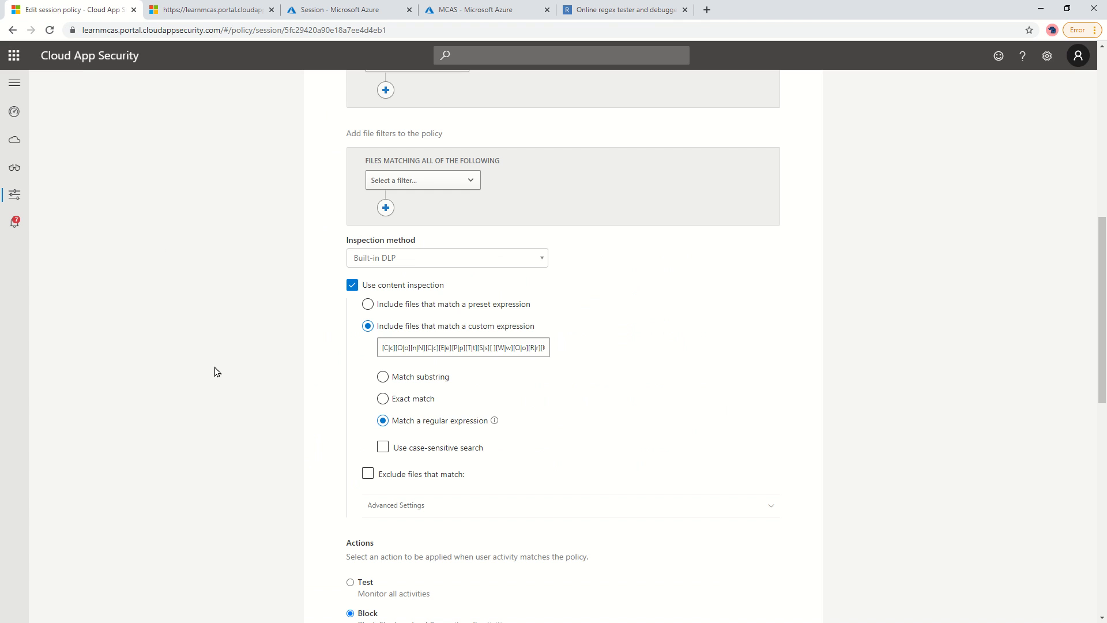
{"action": "left_click", "coordinate": [372, 260]}
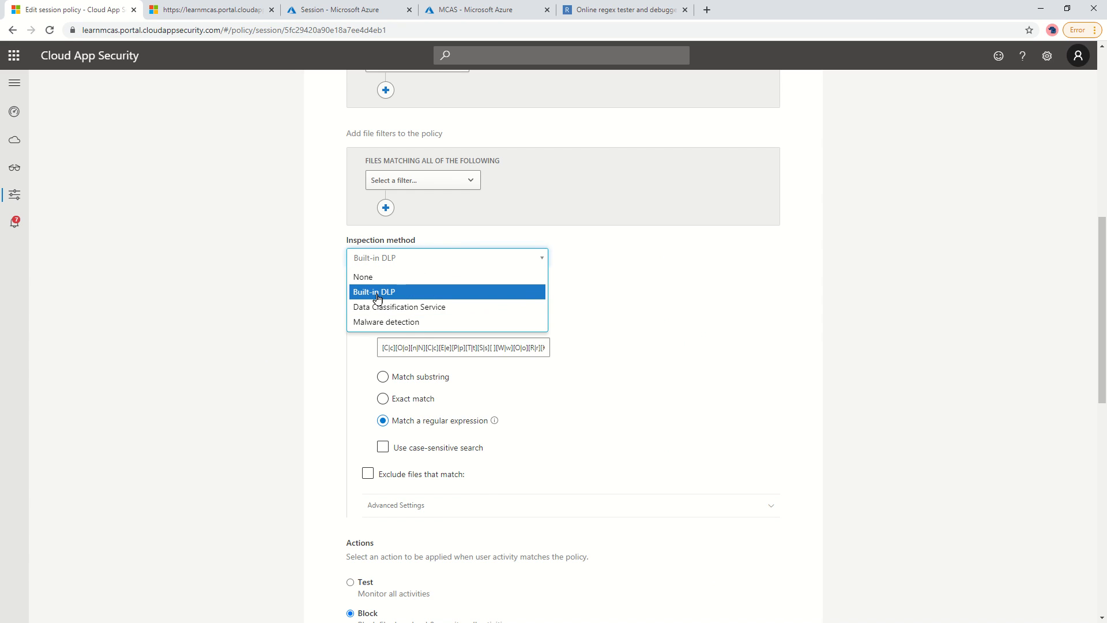
{"action": "left_click", "coordinate": [390, 307]}
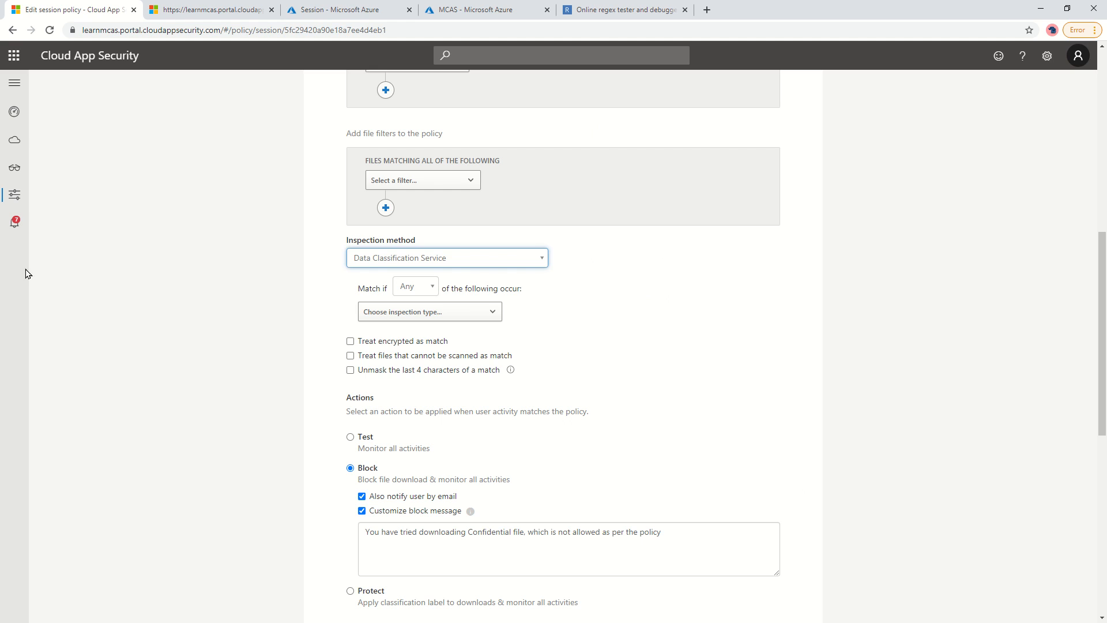
Look through the Select a filter list and close it.
{"action": "left_click", "coordinate": [406, 180]}
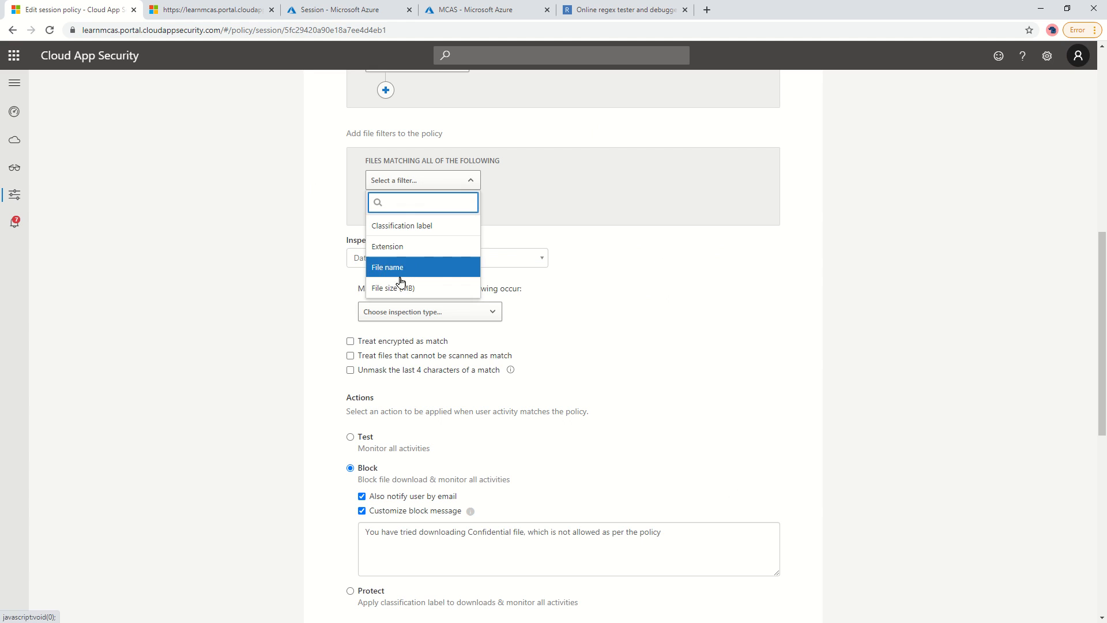
{"action": "mouse_move", "coordinate": [15, 194]}
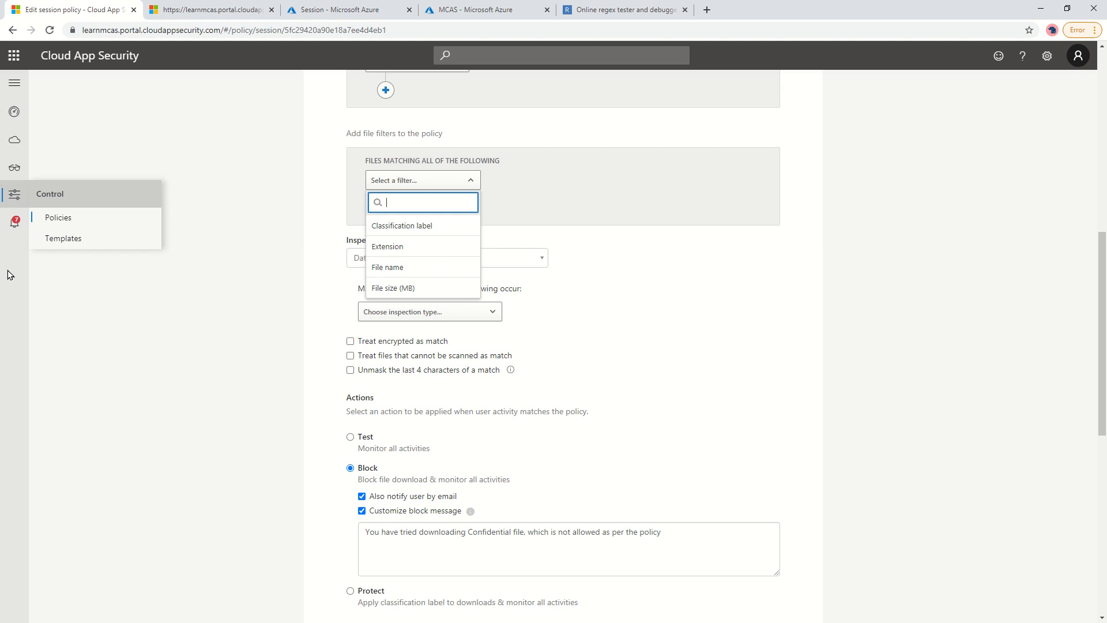
{"action": "left_click", "coordinate": [243, 352]}
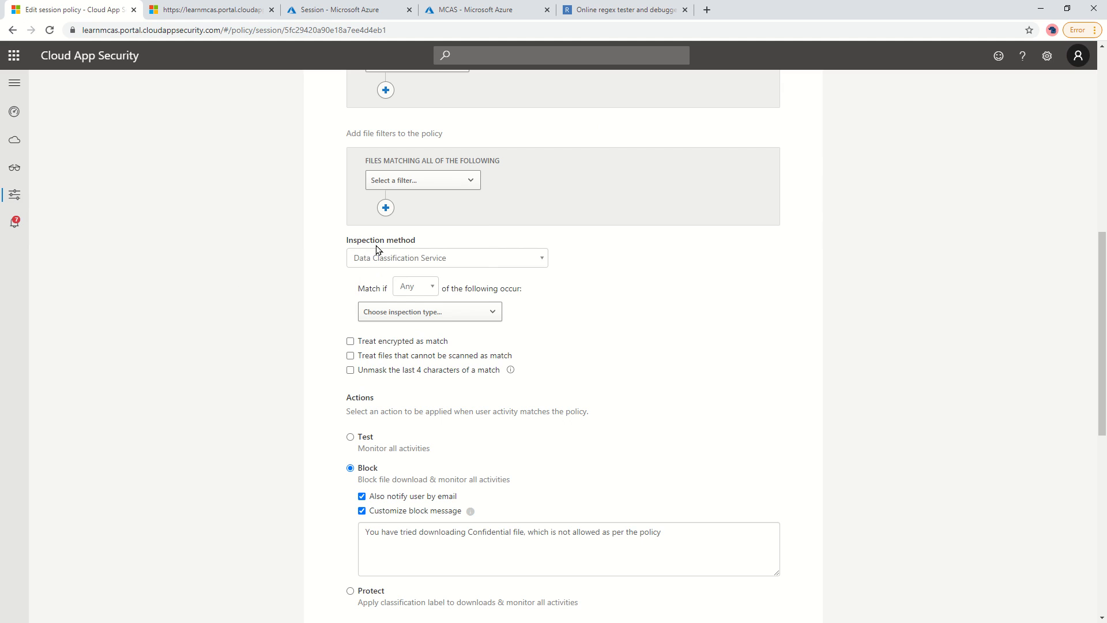